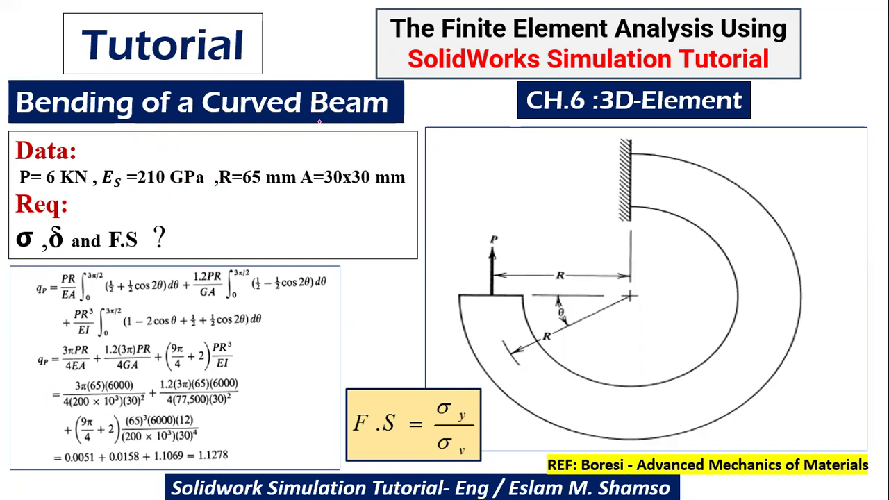
- Ink-underline the Curved Beam title and sketch a hatched 30 mm section square
{"action": "left_click_drag", "start_coordinate": [360, 129], "coordinate": [253, 129]}
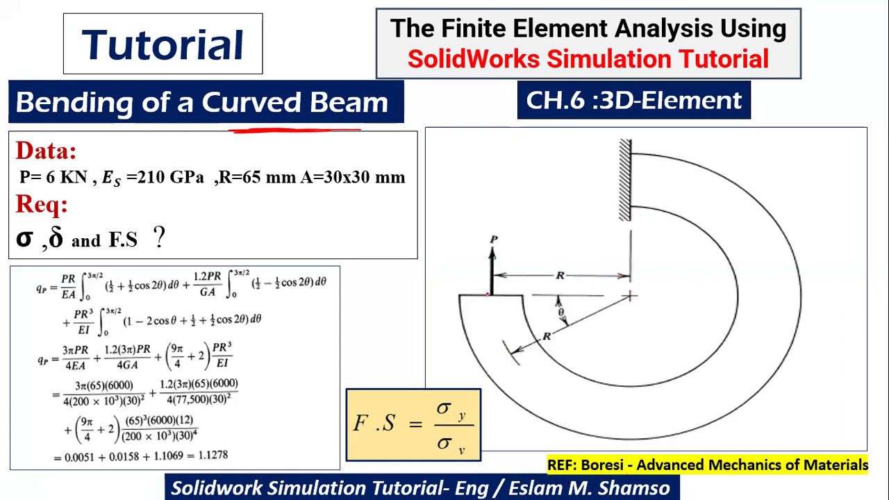
{"action": "left_click_drag", "start_coordinate": [554, 344], "coordinate": [544, 351]}
{"action": "left_click_drag", "start_coordinate": [489, 155], "coordinate": [444, 196]}
{"action": "mouse_move", "coordinate": [495, 158]}
{"action": "left_mouse_down"}
{"action": "mouse_move", "coordinate": [442, 196]}
{"action": "mouse_move", "coordinate": [459, 211]}
{"action": "mouse_move", "coordinate": [518, 173]}
{"action": "mouse_move", "coordinate": [567, 170]}
{"action": "left_mouse_up"}
{"action": "mouse_move", "coordinate": [496, 185]}
{"action": "left_mouse_down"}
{"action": "mouse_move", "coordinate": [474, 205]}
{"action": "mouse_move", "coordinate": [494, 191]}
{"action": "left_mouse_up"}
{"action": "mouse_move", "coordinate": [472, 172]}
{"action": "left_mouse_down"}
{"action": "mouse_move", "coordinate": [489, 193]}
{"action": "mouse_move", "coordinate": [480, 193]}
{"action": "left_mouse_up"}
{"action": "mouse_move", "coordinate": [459, 164]}
{"action": "left_mouse_down"}
{"action": "mouse_move", "coordinate": [476, 185]}
{"action": "mouse_move", "coordinate": [467, 182]}
{"action": "left_mouse_up"}
{"action": "left_click_drag", "start_coordinate": [444, 157], "coordinate": [460, 171]}
- Draw an arrowed section cut line across the beam and underline 210 GPa
{"action": "left_click_drag", "start_coordinate": [659, 142], "coordinate": [663, 223]}
{"action": "left_click_drag", "start_coordinate": [685, 147], "coordinate": [673, 150]}
{"action": "mouse_move", "coordinate": [683, 222]}
{"action": "left_mouse_down"}
{"action": "mouse_move", "coordinate": [667, 222]}
{"action": "mouse_move", "coordinate": [675, 224]}
{"action": "left_mouse_up"}
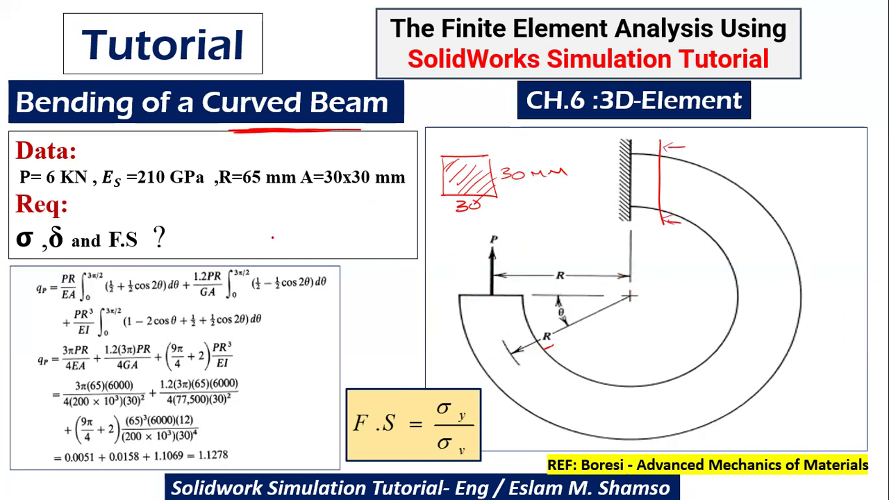
{"action": "left_click_drag", "start_coordinate": [115, 193], "coordinate": [195, 194]}
- Label the wall Fix, circle P with 6KN, and circle the reference
{"action": "mouse_move", "coordinate": [603, 129]}
{"action": "left_mouse_down"}
{"action": "mouse_move", "coordinate": [593, 149]}
{"action": "mouse_move", "coordinate": [626, 146]}
{"action": "left_mouse_up"}
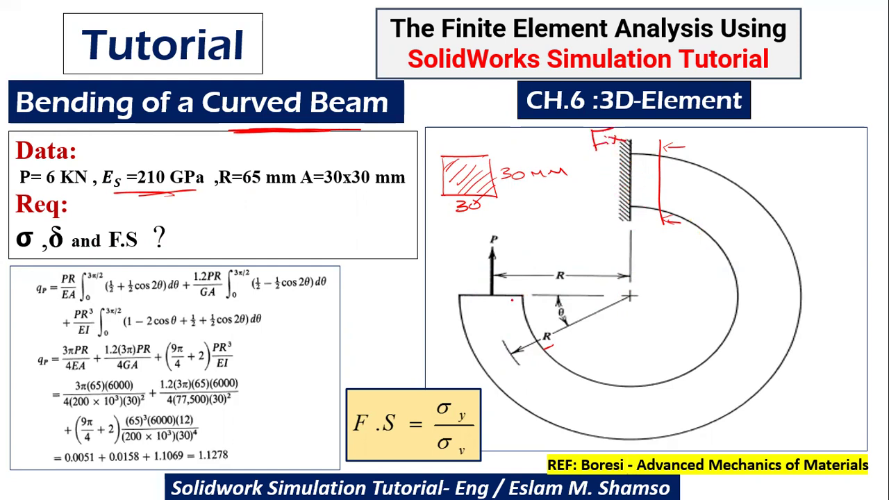
{"action": "left_click_drag", "start_coordinate": [500, 234], "coordinate": [553, 248]}
{"action": "left_click_drag", "start_coordinate": [557, 247], "coordinate": [566, 235]}
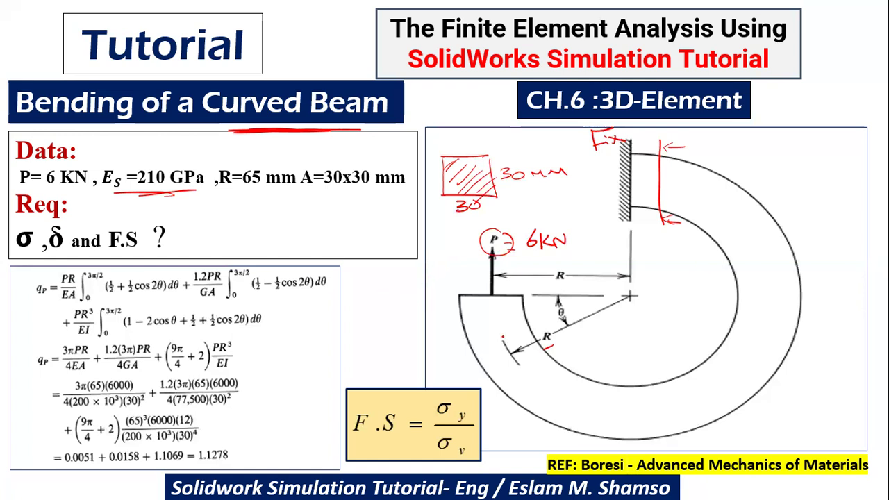
{"action": "left_click_drag", "start_coordinate": [587, 442], "coordinate": [622, 452]}
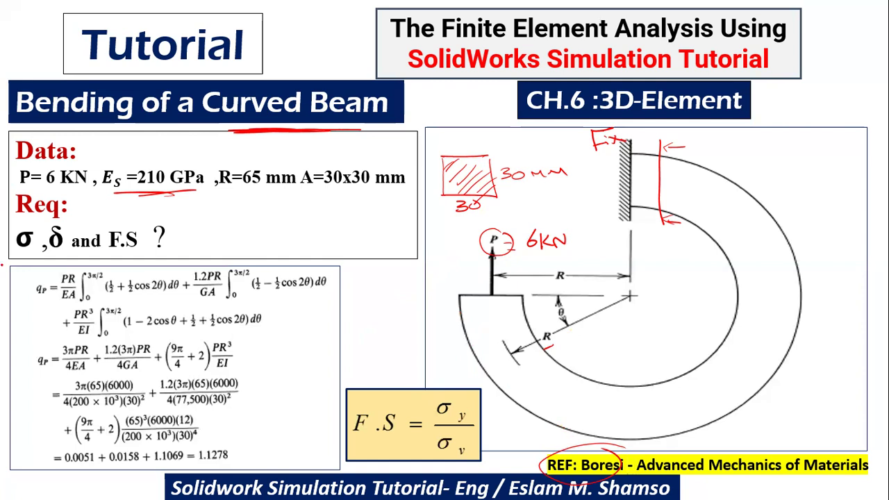
- Underline σ, 1.1278 with added mm, and F in the factor-of-safety formula
{"action": "left_click_drag", "start_coordinate": [19, 255], "coordinate": [143, 251]}
{"action": "left_click_drag", "start_coordinate": [234, 465], "coordinate": [185, 464]}
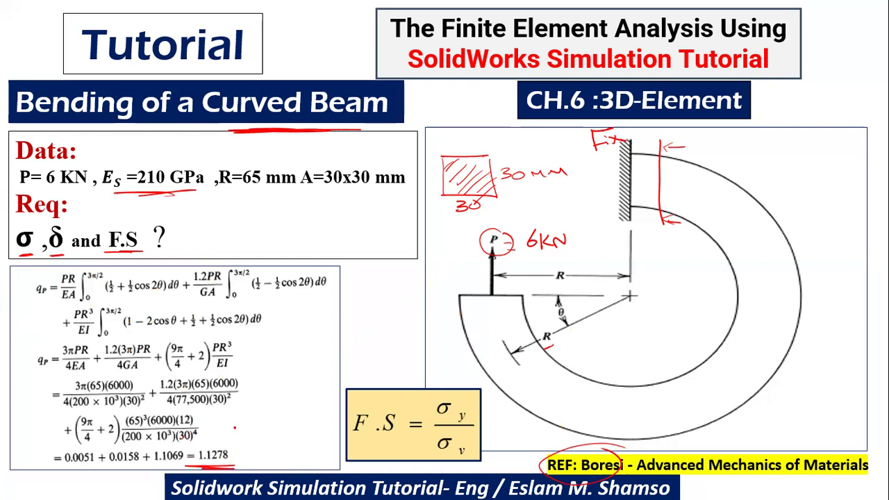
{"action": "left_click_drag", "start_coordinate": [231, 456], "coordinate": [254, 453]}
{"action": "left_click_drag", "start_coordinate": [386, 441], "coordinate": [359, 444]}
- Mark 3D in the chapter title and write an underlined 2D beside the beam title
{"action": "mouse_move", "coordinate": [635, 112]}
{"action": "left_mouse_down"}
{"action": "mouse_move", "coordinate": [601, 111]}
{"action": "mouse_move", "coordinate": [631, 117]}
{"action": "left_mouse_up"}
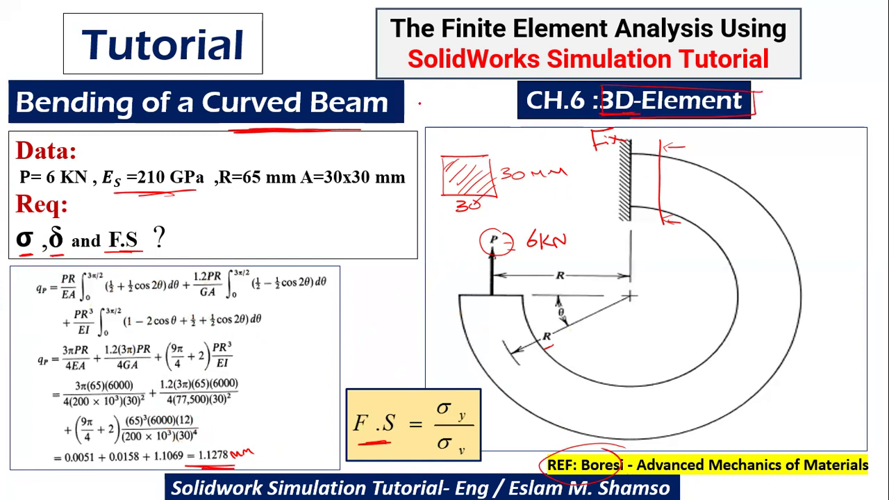
{"action": "left_click_drag", "start_coordinate": [421, 98], "coordinate": [448, 116]}
{"action": "left_click_drag", "start_coordinate": [422, 125], "coordinate": [480, 122]}
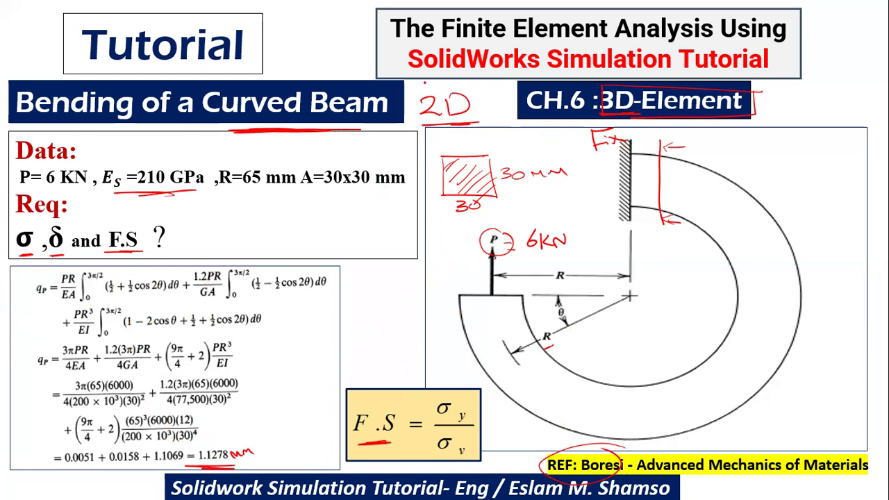
- Write a bracketed 1D/2D/3D list beside the equations and end the slideshow
{"action": "mouse_move", "coordinate": [364, 280]}
{"action": "left_mouse_down"}
{"action": "mouse_move", "coordinate": [366, 297]}
{"action": "mouse_move", "coordinate": [374, 296]}
{"action": "mouse_move", "coordinate": [360, 320]}
{"action": "mouse_move", "coordinate": [375, 321]}
{"action": "left_mouse_up"}
{"action": "mouse_move", "coordinate": [378, 305]}
{"action": "left_mouse_down"}
{"action": "mouse_move", "coordinate": [381, 321]}
{"action": "mouse_move", "coordinate": [362, 347]}
{"action": "mouse_move", "coordinate": [381, 345]}
{"action": "left_mouse_up"}
{"action": "left_click_drag", "start_coordinate": [383, 325], "coordinate": [387, 346]}
{"action": "left_click_drag", "start_coordinate": [409, 279], "coordinate": [416, 327]}
{"action": "mouse_move", "coordinate": [427, 294]}
{"action": "left_mouse_down"}
{"action": "mouse_move", "coordinate": [453, 271]}
{"action": "mouse_move", "coordinate": [459, 281]}
{"action": "mouse_move", "coordinate": [442, 289]}
{"action": "left_mouse_up"}
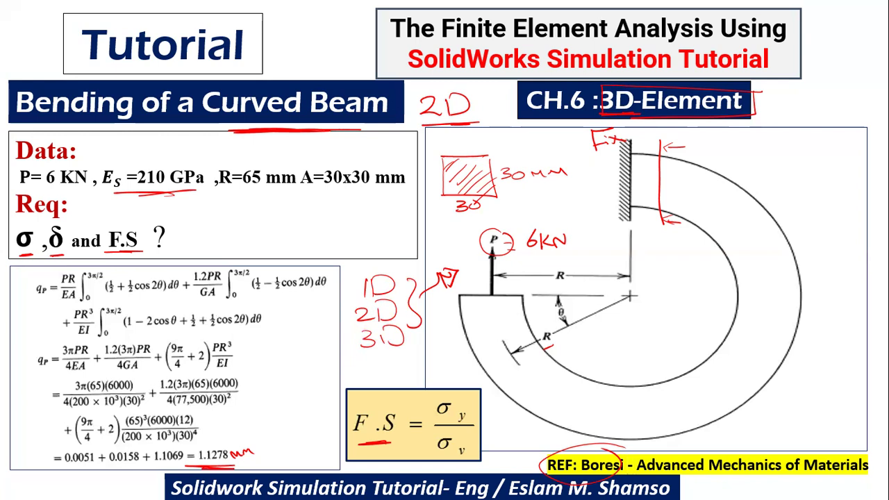
{"action": "key", "text": "Escape"}
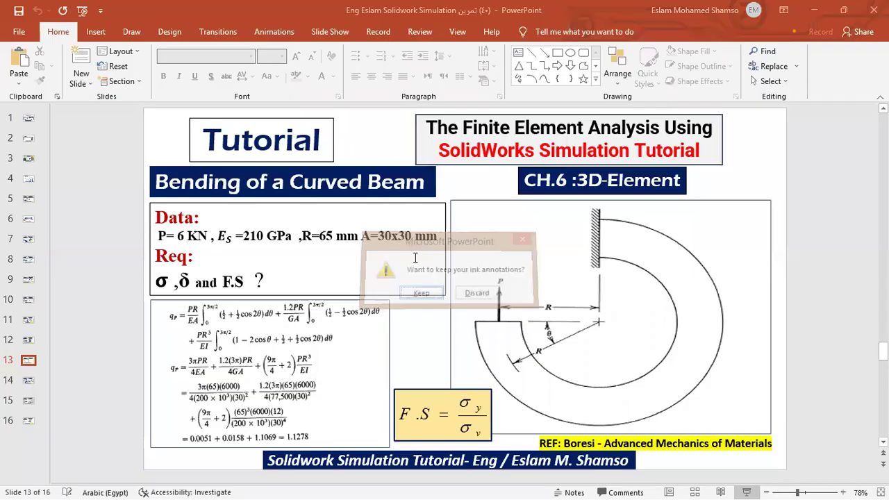
- Keep the slide ink and start a new part sketch on the Front Plane
{"action": "key", "text": "Return"}
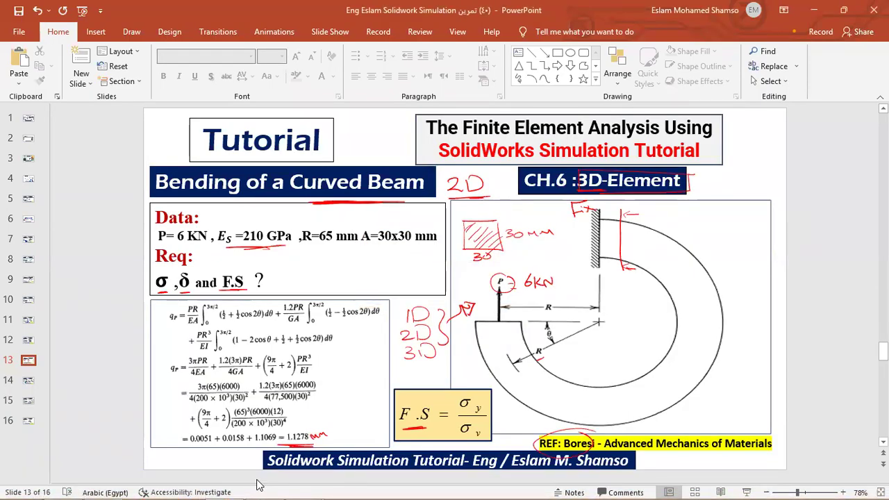
{"action": "left_click", "coordinate": [265, 487]}
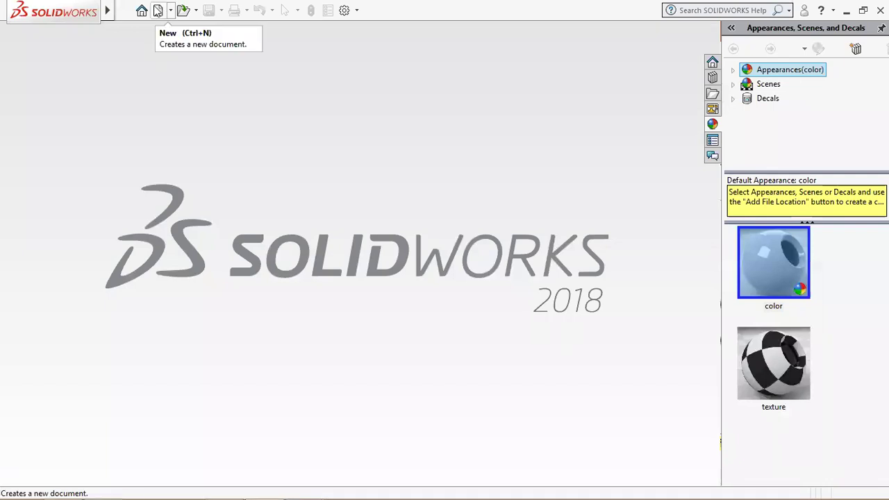
{"action": "left_click", "coordinate": [158, 10]}
{"action": "left_click", "coordinate": [491, 404]}
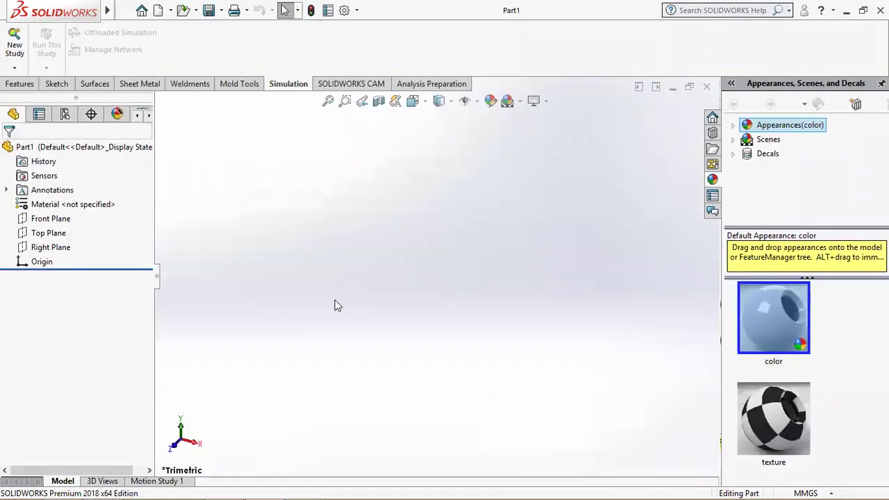
{"action": "left_click", "coordinate": [57, 219]}
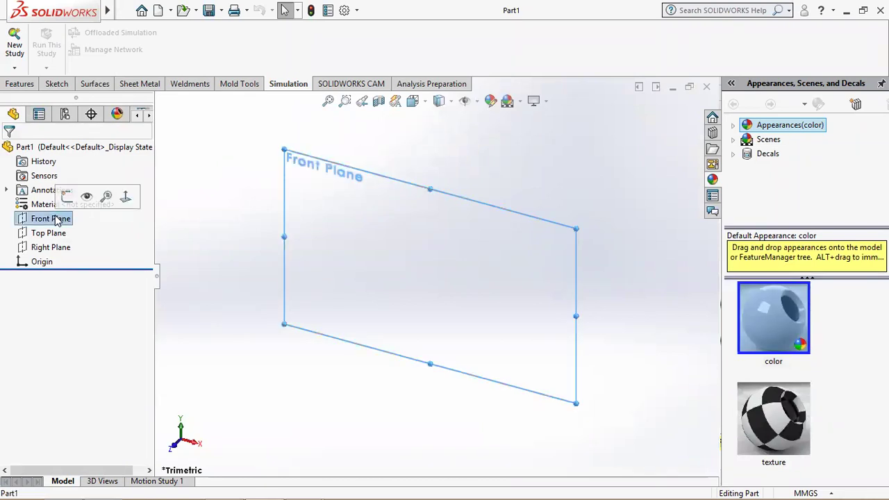
{"action": "left_click", "coordinate": [70, 196]}
- Draw two concentric circles centred on the origin
{"action": "left_click", "coordinate": [112, 33]}
{"action": "left_click", "coordinate": [433, 278]}
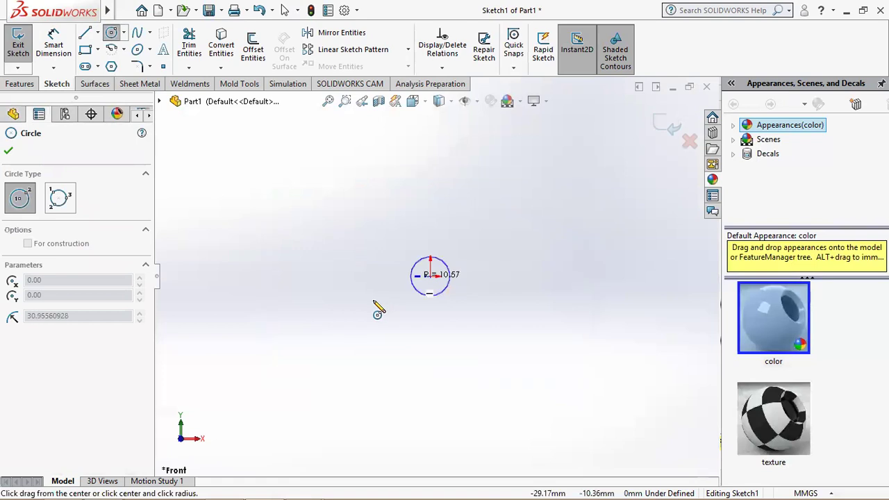
{"action": "left_click", "coordinate": [355, 316]}
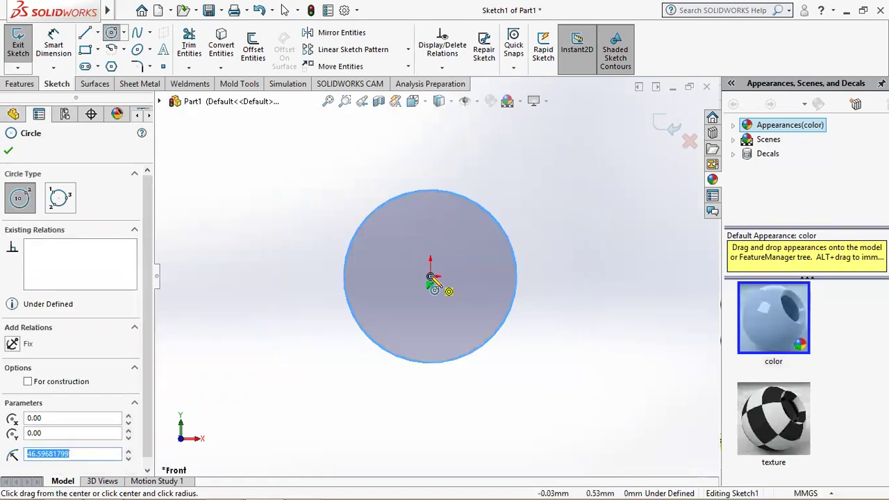
{"action": "left_click", "coordinate": [430, 277]}
{"action": "left_click", "coordinate": [383, 310]}
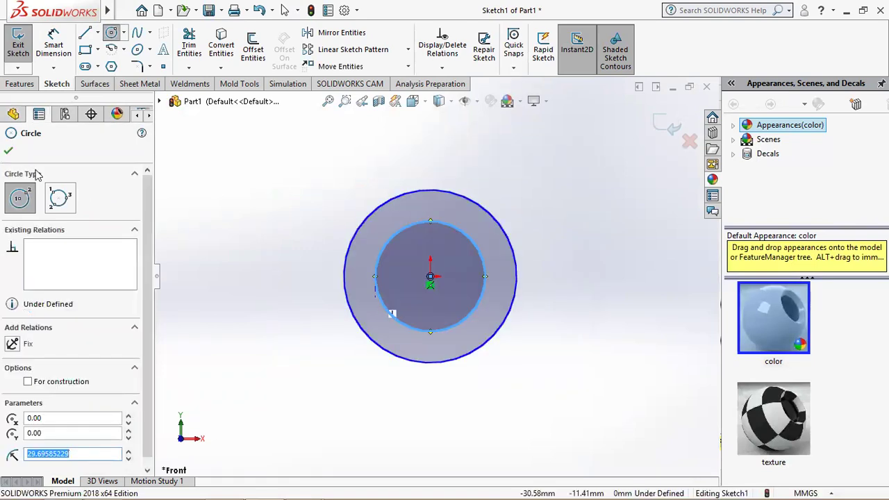
{"action": "left_click", "coordinate": [9, 150]}
- Dimension the outer circle to Ø80 mm
{"action": "left_click", "coordinate": [53, 46]}
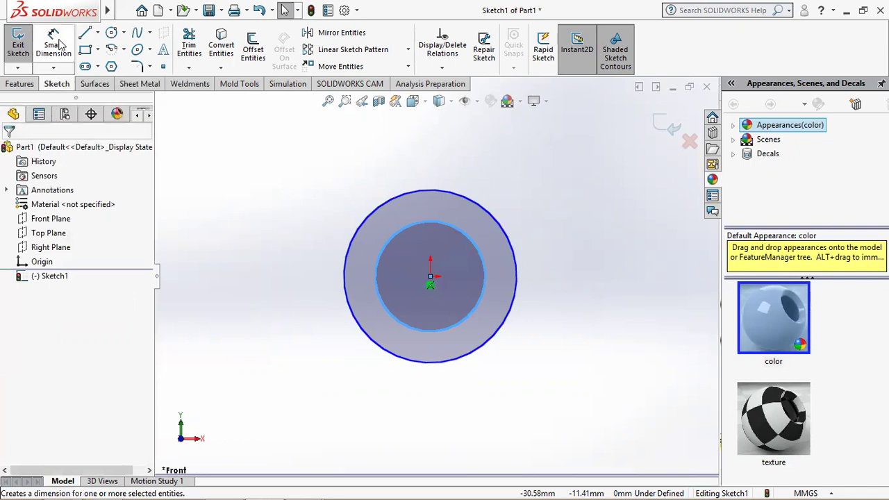
{"action": "left_click", "coordinate": [363, 333]}
{"action": "left_click", "coordinate": [383, 341]}
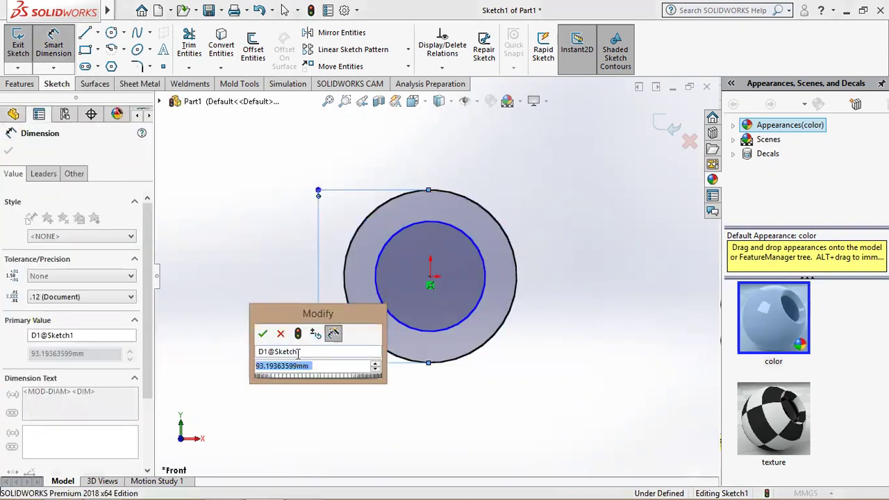
{"action": "left_click", "coordinate": [236, 481]}
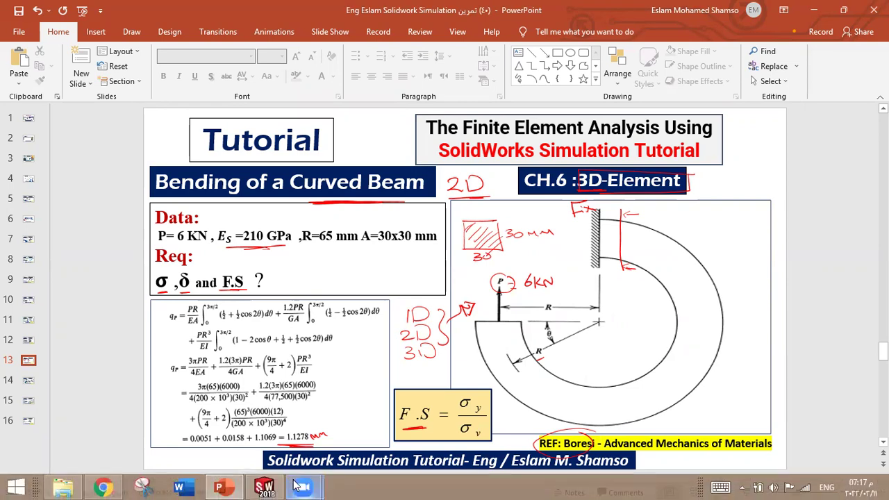
{"action": "left_click", "coordinate": [264, 487]}
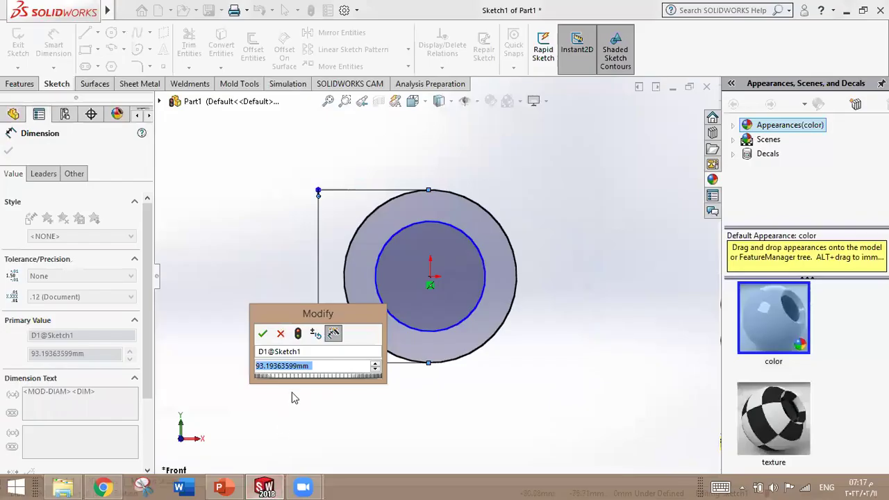
{"action": "type", "text": "80"}
{"action": "key", "text": "Return"}
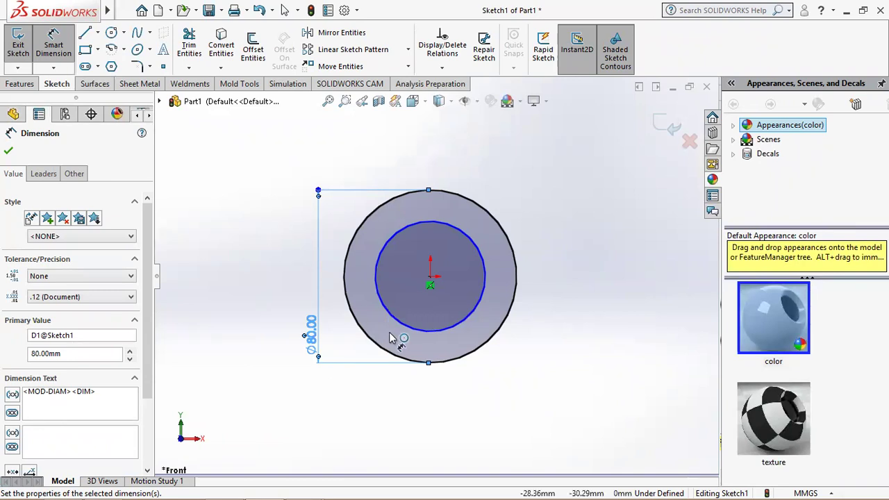
- Dimension the inner circle to Ø50 mm
{"action": "left_click", "coordinate": [417, 328]}
{"action": "left_click", "coordinate": [545, 263]}
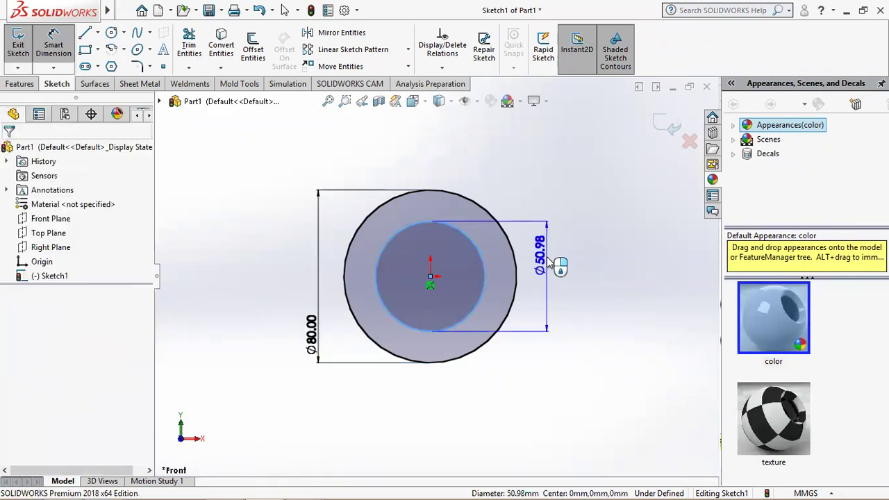
{"action": "key", "text": "Return"}
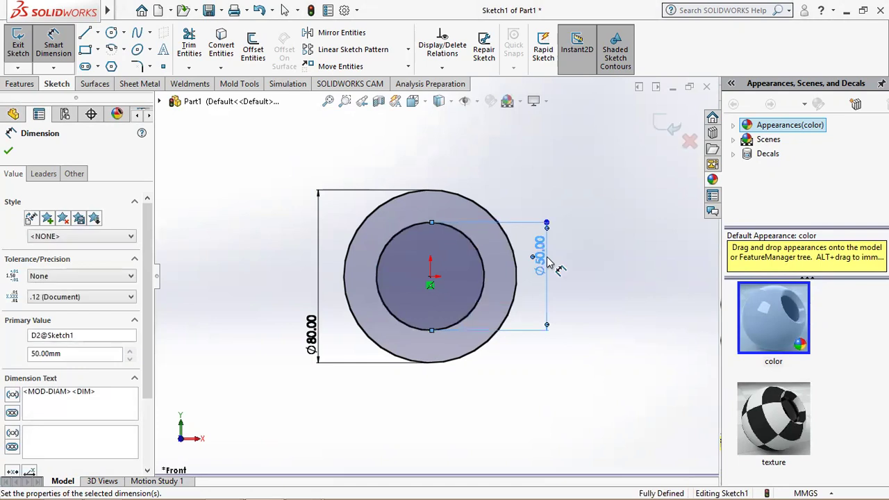
{"action": "left_click", "coordinate": [8, 153]}
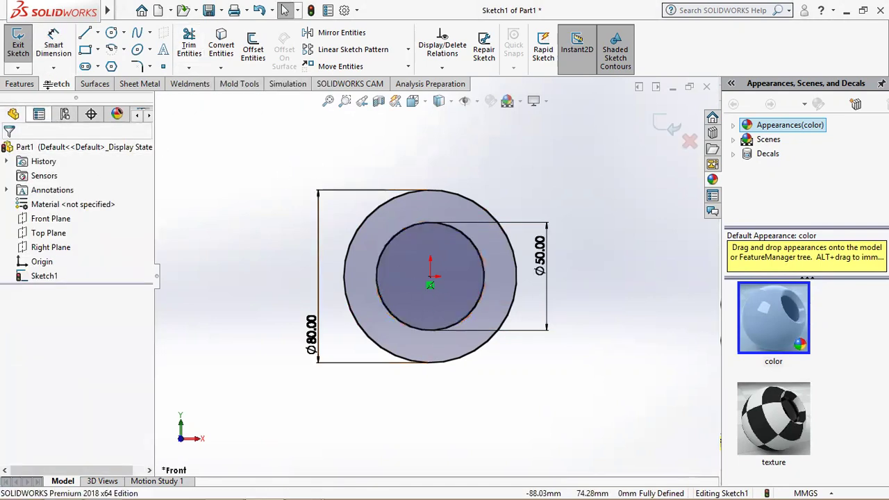
{"action": "left_click", "coordinate": [85, 33]}
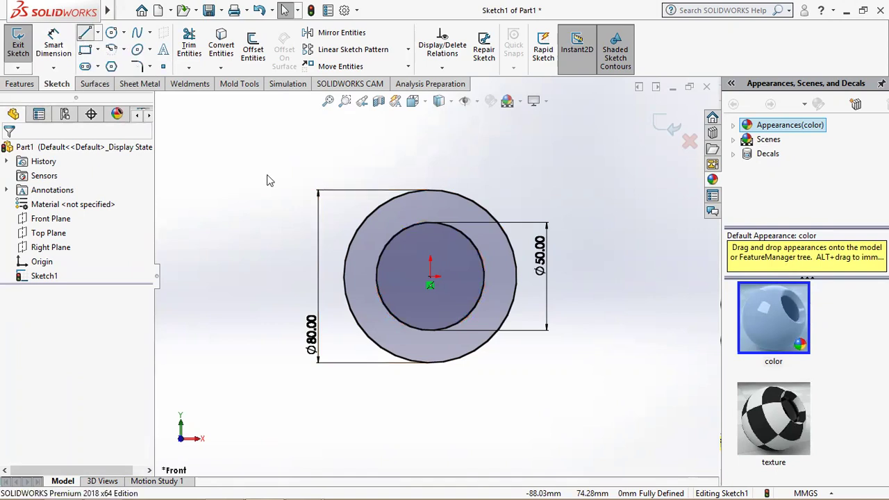
- Draw a vertical line up and a horizontal line left from the origin across the circles
{"action": "left_click", "coordinate": [431, 285]}
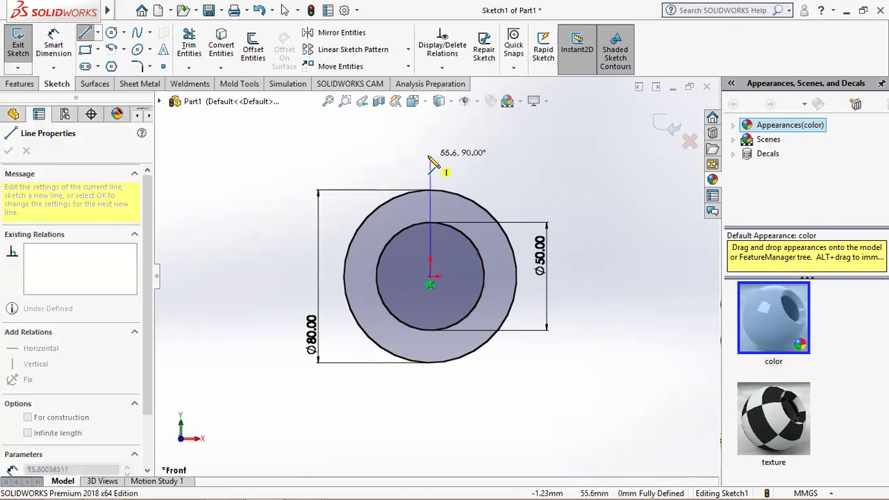
{"action": "left_click", "coordinate": [430, 157]}
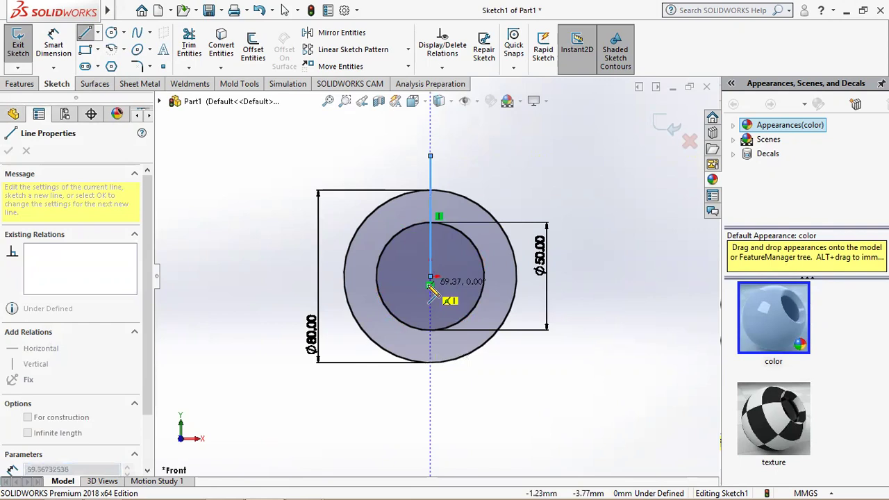
{"action": "key", "text": "Escape"}
{"action": "left_click", "coordinate": [84, 32]}
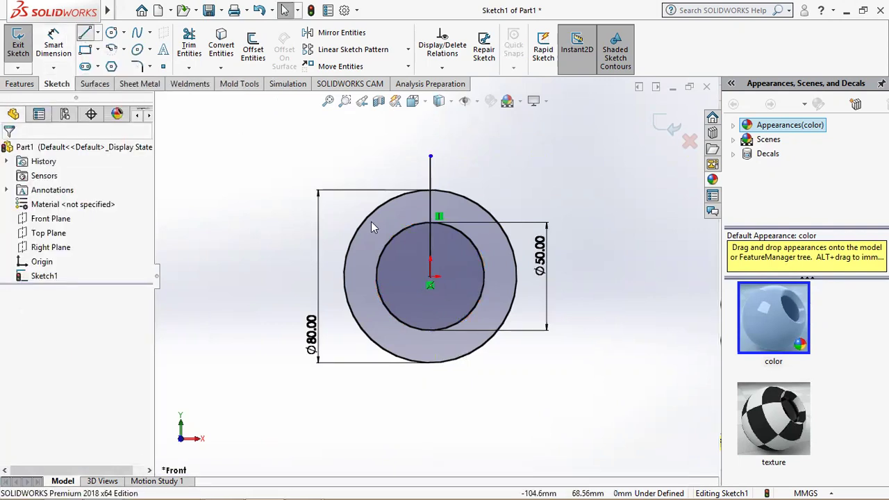
{"action": "left_click", "coordinate": [431, 277]}
{"action": "left_click", "coordinate": [327, 277]}
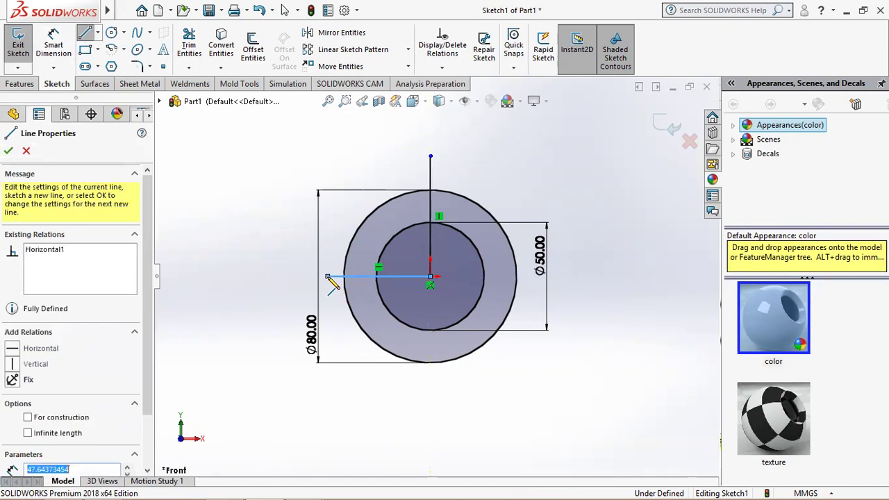
{"action": "right_click", "coordinate": [185, 245]}
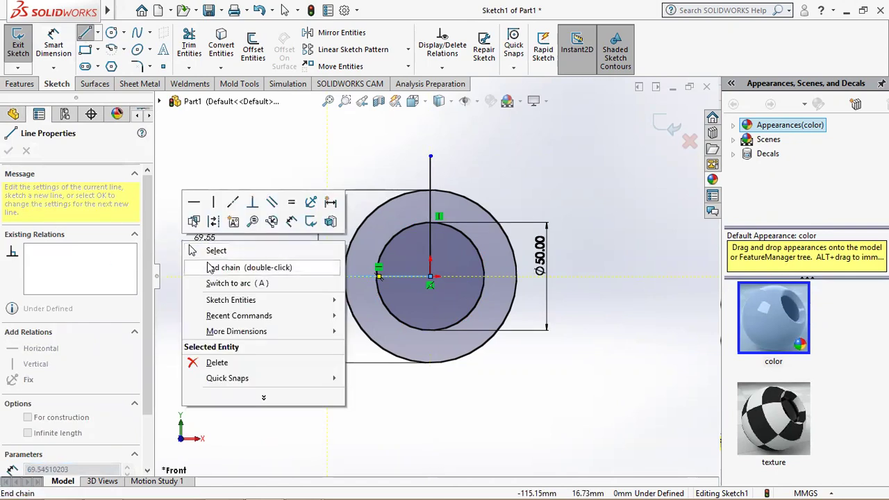
{"action": "left_click", "coordinate": [207, 250]}
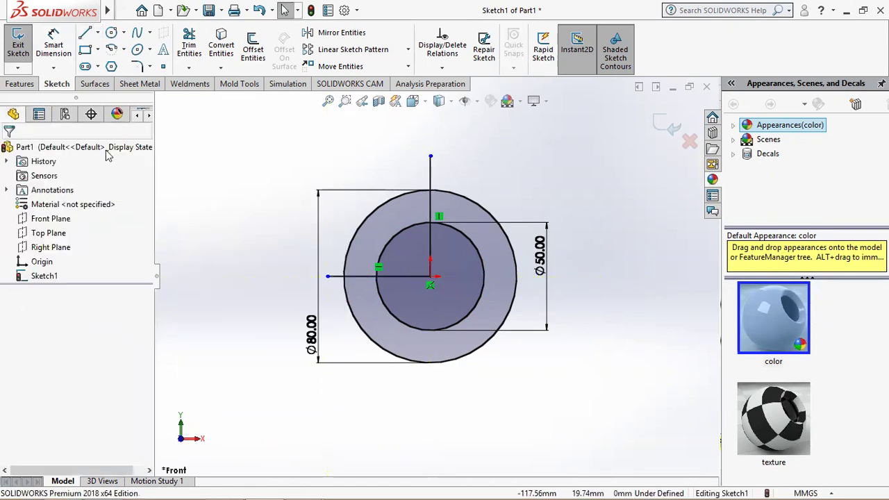
- Trim the upper-left circle quarters and surplus line segments into a C-shaped profile
{"action": "left_click", "coordinate": [189, 44]}
{"action": "left_click", "coordinate": [379, 236]}
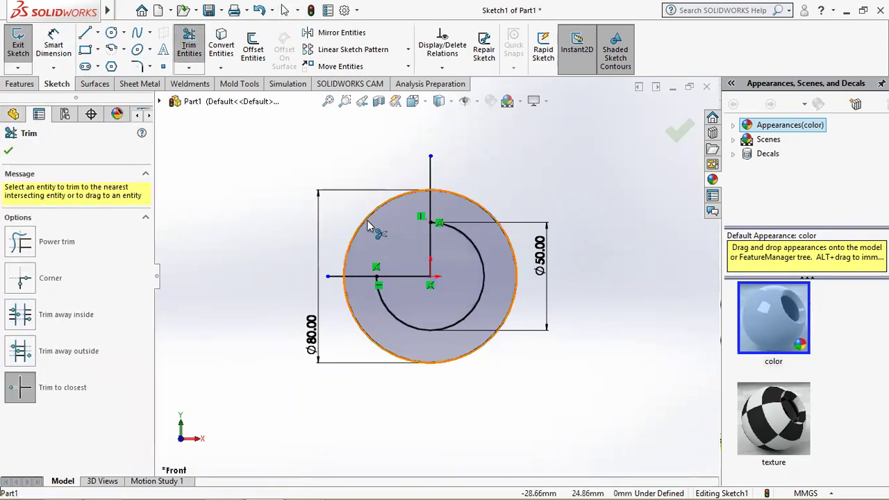
{"action": "left_click", "coordinate": [366, 224]}
{"action": "left_click", "coordinate": [433, 182]}
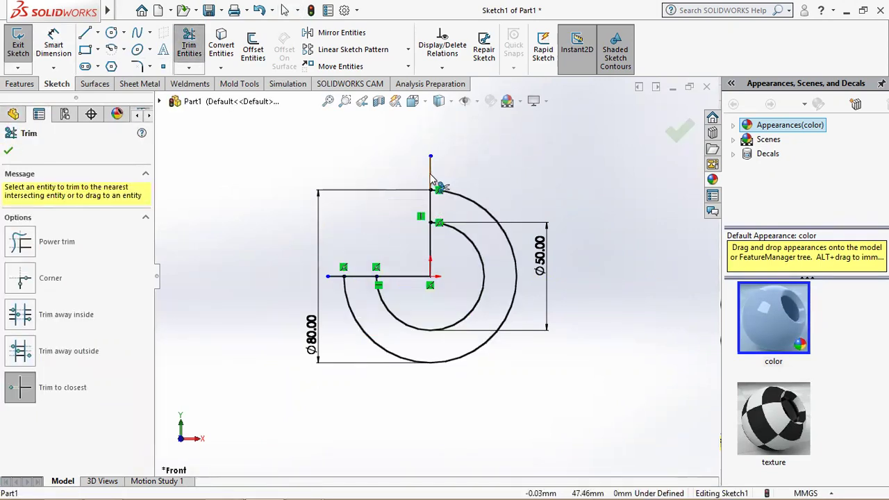
{"action": "left_click", "coordinate": [432, 253]}
{"action": "left_click", "coordinate": [417, 278]}
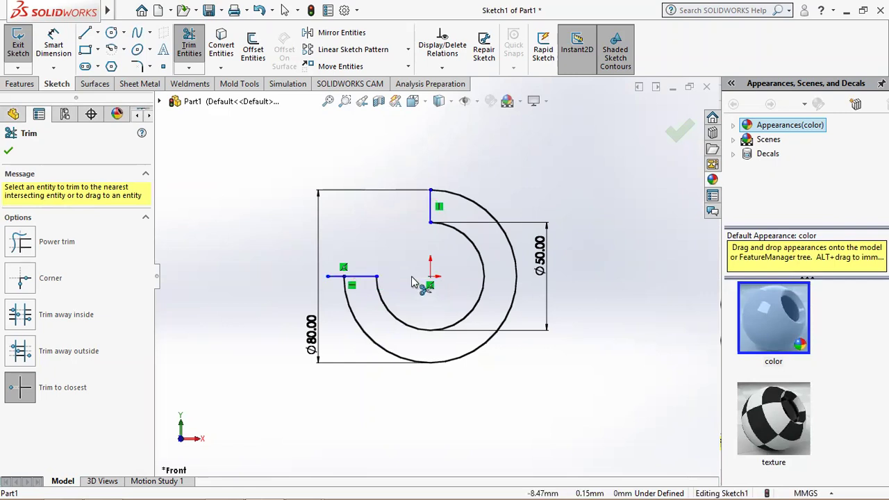
{"action": "left_click", "coordinate": [337, 276]}
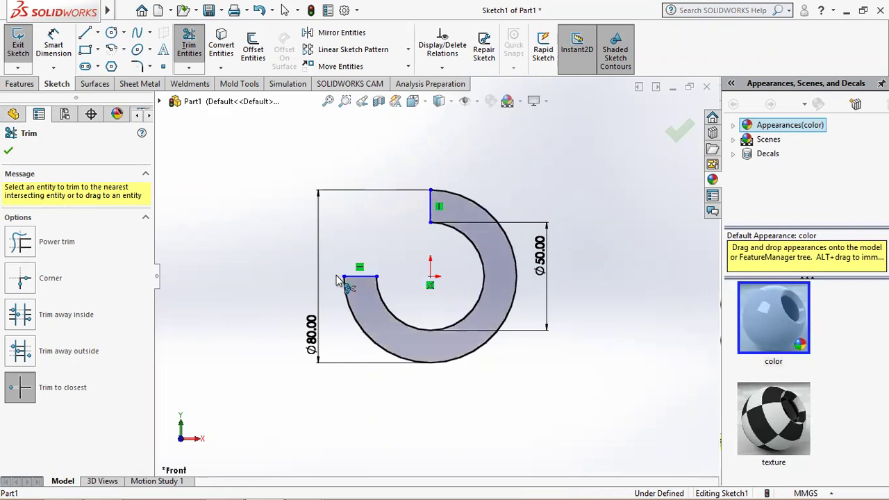
{"action": "left_click", "coordinate": [8, 151]}
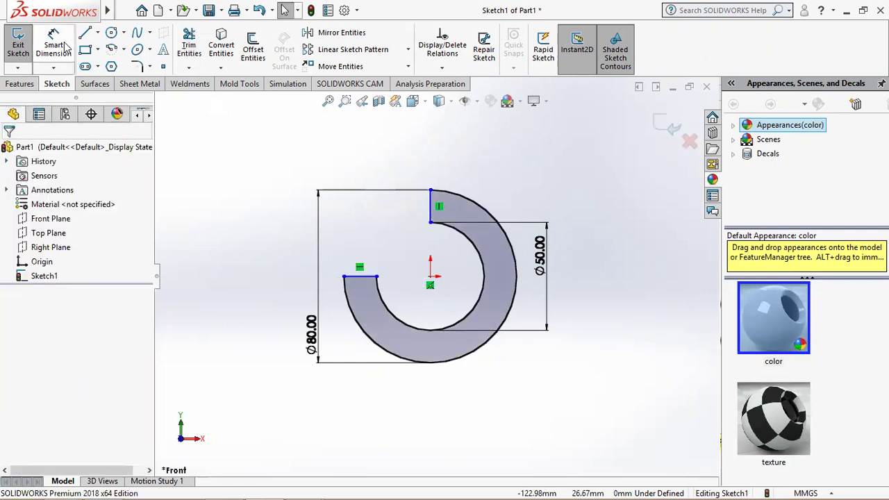
{"action": "left_click", "coordinate": [19, 84]}
{"action": "left_click", "coordinate": [20, 62]}
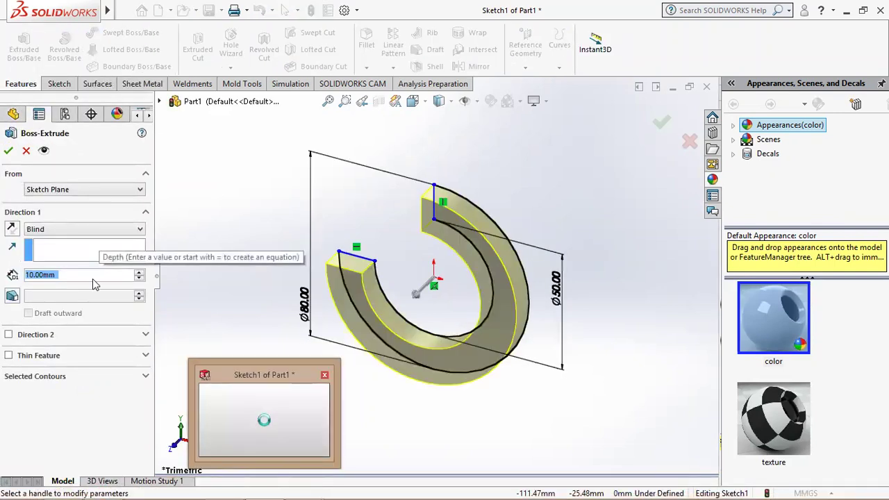
- Extrude the C-shaped profile 30 mm into a solid and orbit to inspect it
{"action": "type", "text": "30"}
{"action": "key", "text": "Return"}
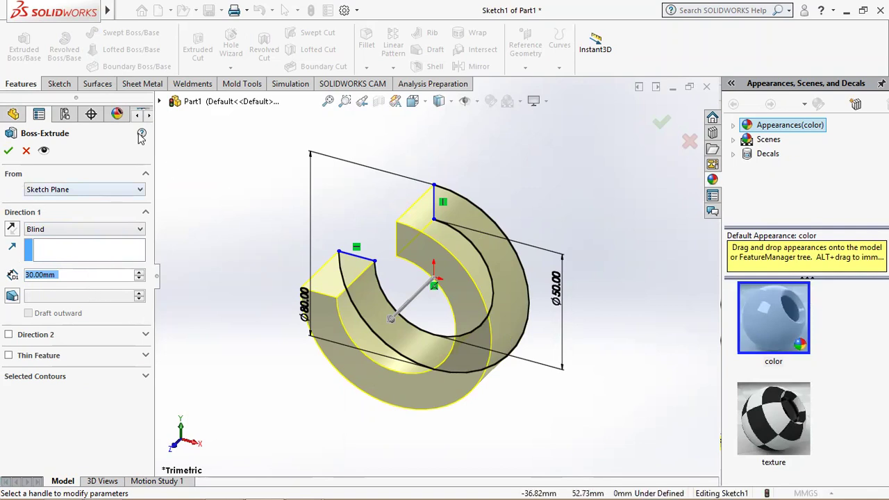
{"action": "left_click", "coordinate": [15, 151]}
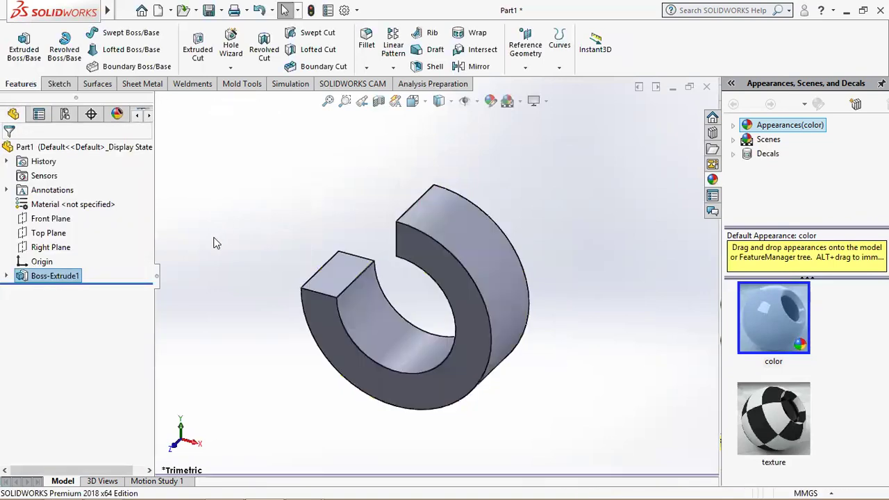
{"action": "mouse_move", "coordinate": [220, 256]}
{"action": "middle_mouse_down"}
{"action": "mouse_move", "coordinate": [395, 213]}
{"action": "mouse_move", "coordinate": [462, 215]}
{"action": "mouse_move", "coordinate": [438, 204]}
{"action": "mouse_move", "coordinate": [227, 210]}
{"action": "mouse_move", "coordinate": [304, 218]}
{"action": "mouse_move", "coordinate": [266, 201]}
{"action": "mouse_move", "coordinate": [252, 213]}
{"action": "mouse_move", "coordinate": [352, 202]}
{"action": "mouse_move", "coordinate": [271, 202]}
{"action": "mouse_move", "coordinate": [280, 371]}
{"action": "mouse_move", "coordinate": [283, 268]}
{"action": "mouse_move", "coordinate": [238, 248]}
{"action": "mouse_move", "coordinate": [317, 274]}
{"action": "mouse_move", "coordinate": [378, 222]}
{"action": "mouse_move", "coordinate": [298, 271]}
{"action": "mouse_move", "coordinate": [274, 249]}
{"action": "mouse_move", "coordinate": [239, 248]}
{"action": "middle_mouse_up"}
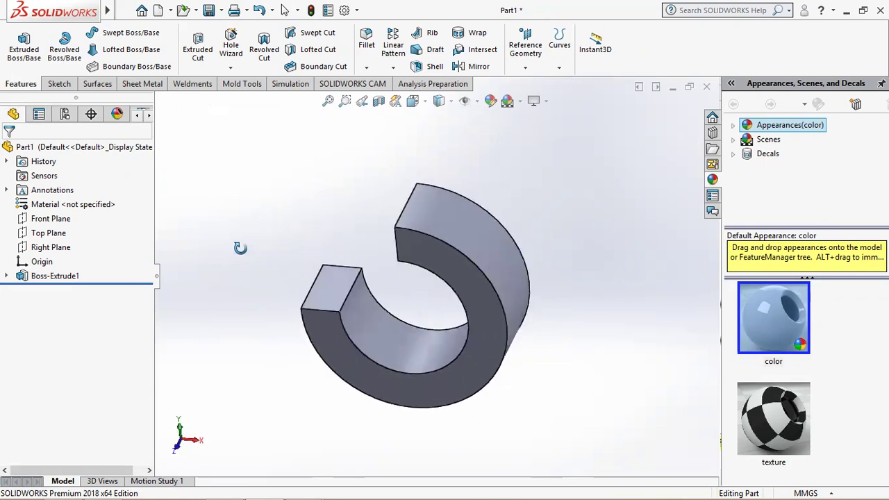
- Select Sketch1 under Boss-Extrude1 in the feature tree
{"action": "left_click", "coordinate": [52, 219]}
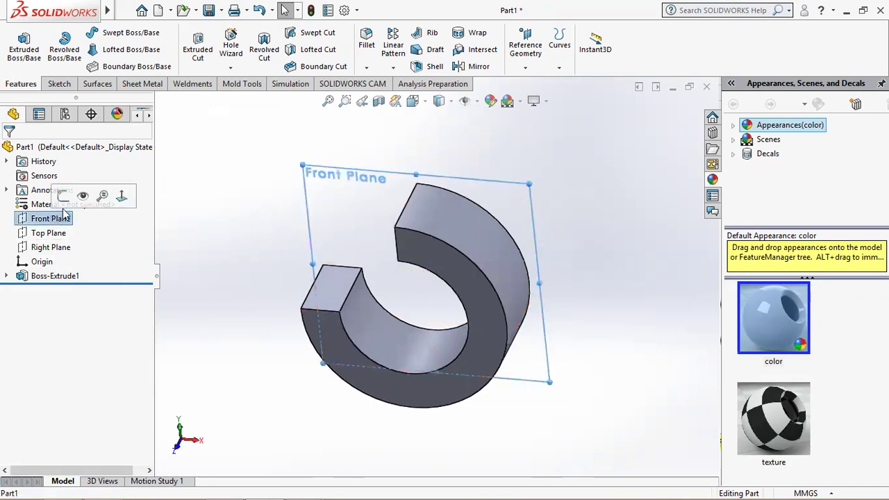
{"action": "left_click", "coordinate": [58, 276]}
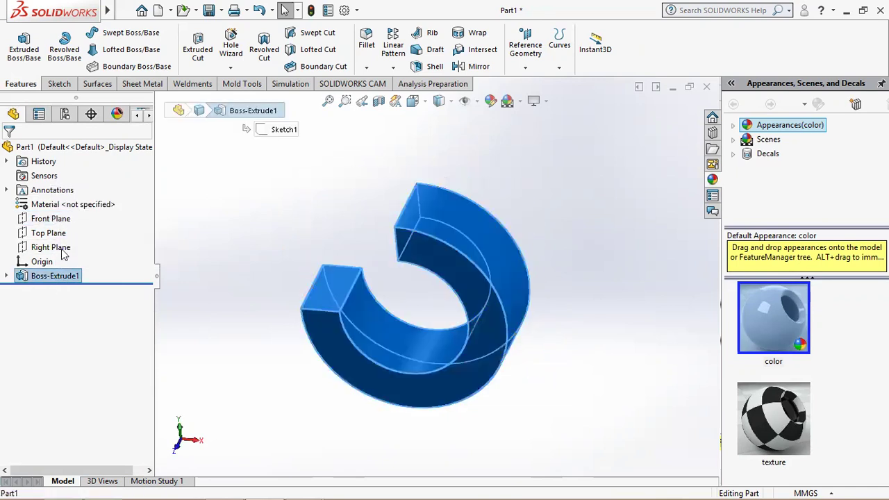
{"action": "left_click", "coordinate": [6, 276]}
{"action": "left_click", "coordinate": [73, 290]}
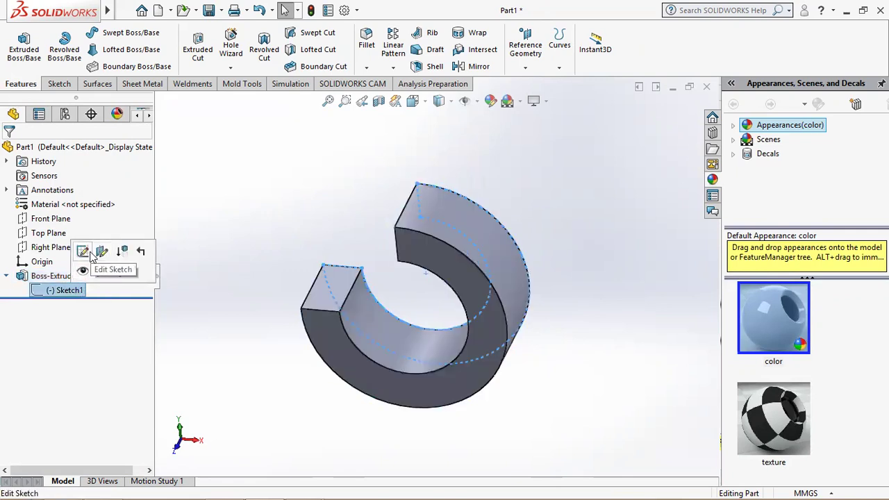
- Edit Sketch1 facing front, then bring up the PowerPoint curved-beam slide
{"action": "left_click", "coordinate": [83, 251]}
{"action": "mouse_move", "coordinate": [382, 261]}
{"action": "middle_mouse_down"}
{"action": "mouse_move", "coordinate": [439, 204]}
{"action": "mouse_move", "coordinate": [413, 201]}
{"action": "middle_mouse_up"}
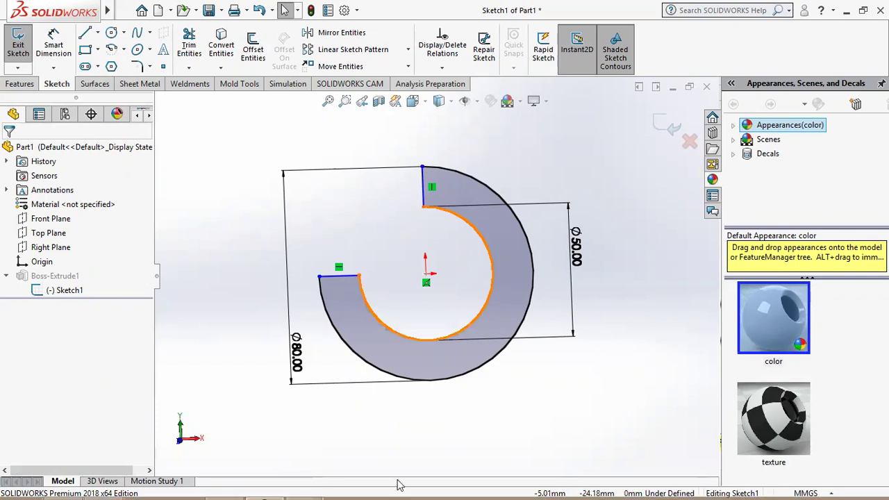
{"action": "left_click", "coordinate": [228, 487]}
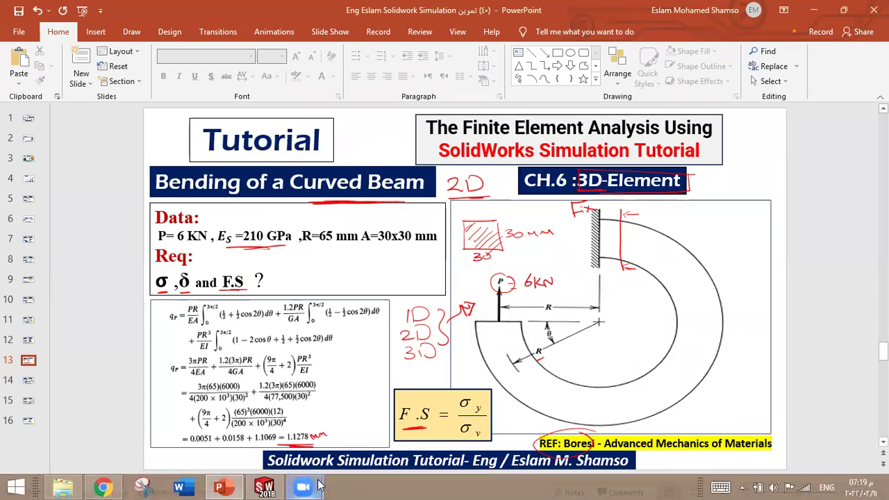
- Switch back to SOLIDWORKS with Sketch1 open for editing
{"action": "left_click", "coordinate": [264, 490]}
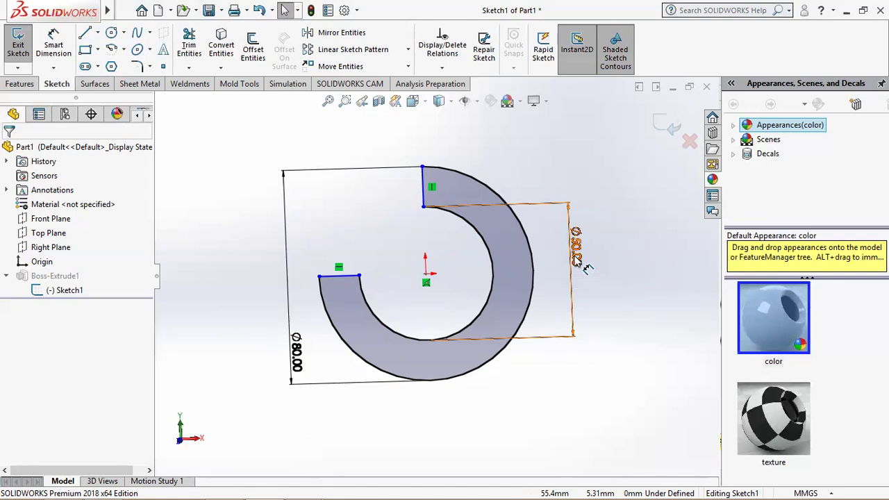
- Change the diameters to Ø160 outer and Ø100 inner and exit the sketch
{"action": "double_click", "coordinate": [297, 351]}
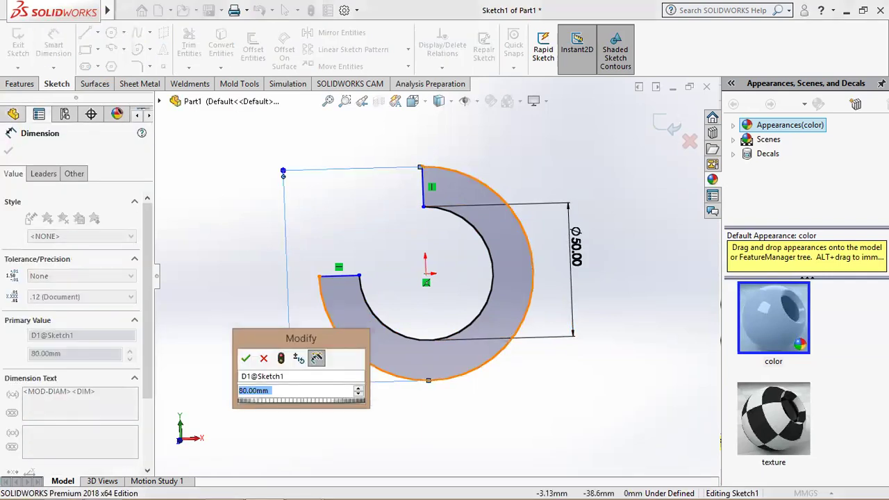
{"action": "type", "text": "160"}
{"action": "key", "text": "Return"}
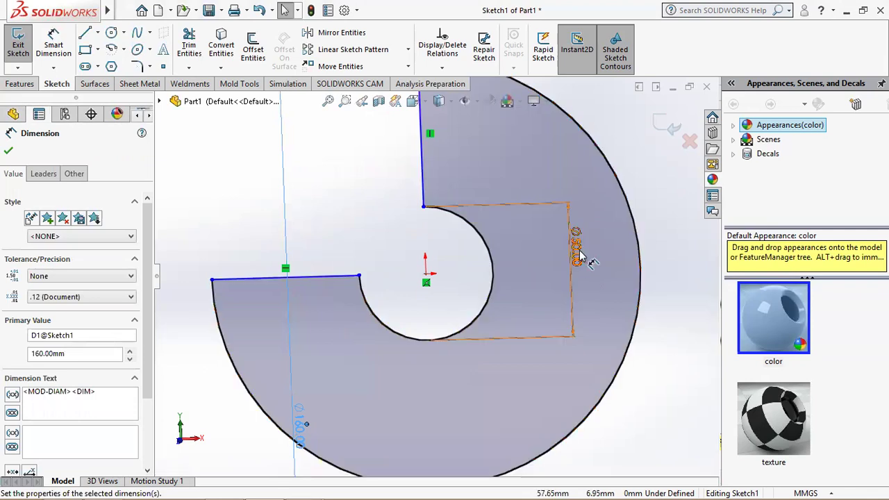
{"action": "left_click", "coordinate": [577, 250]}
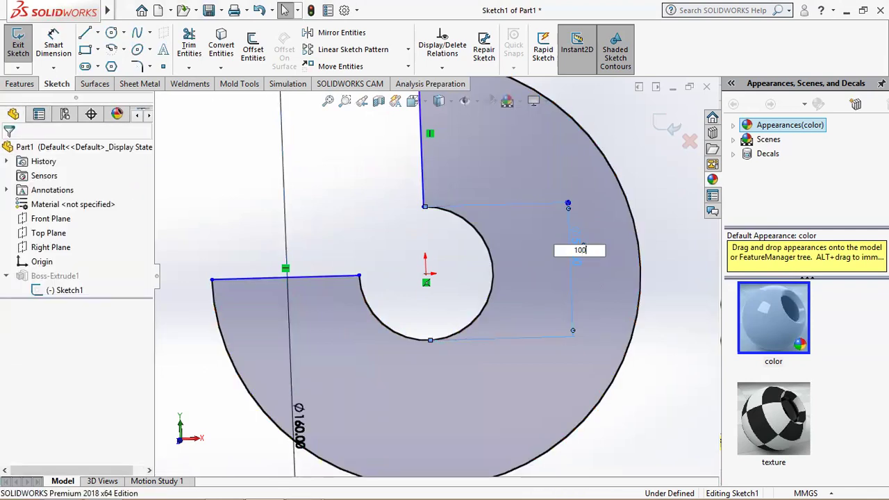
{"action": "key", "text": "Return"}
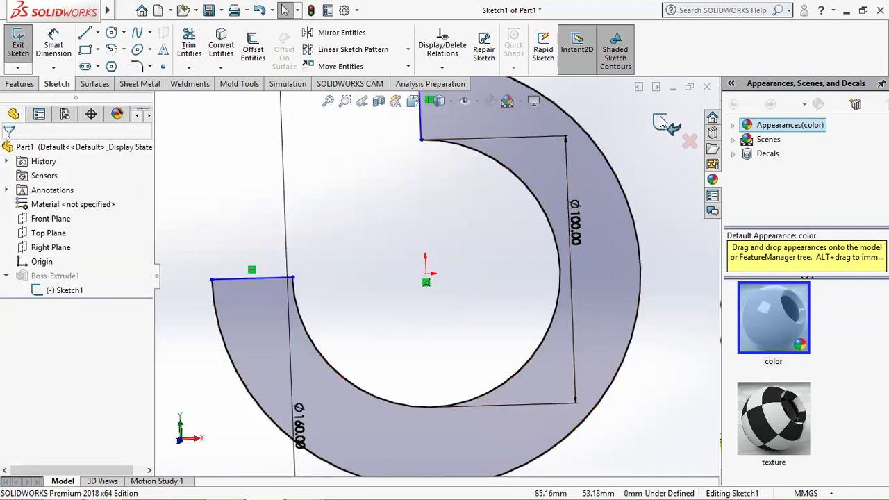
{"action": "left_click", "coordinate": [664, 121]}
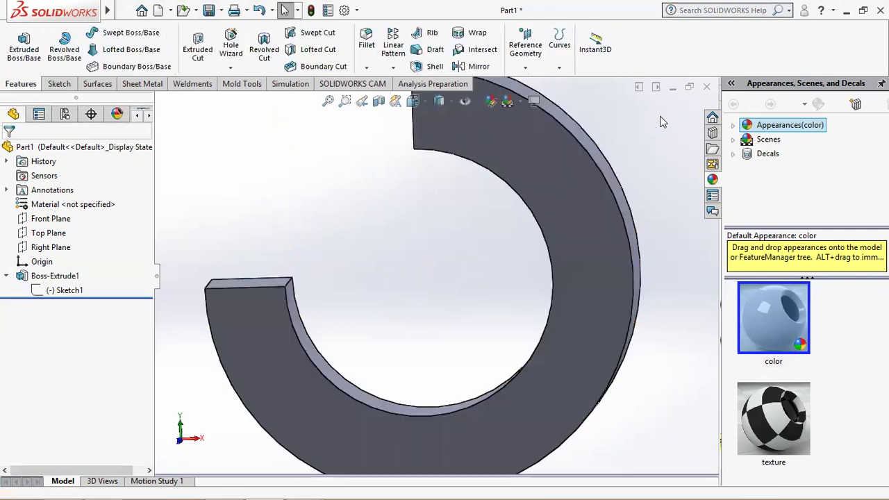
- Show the rebuilt ring in isometric view and rotate it to inspect the arms
{"action": "left_click", "coordinate": [411, 102]}
{"action": "left_click", "coordinate": [486, 135]}
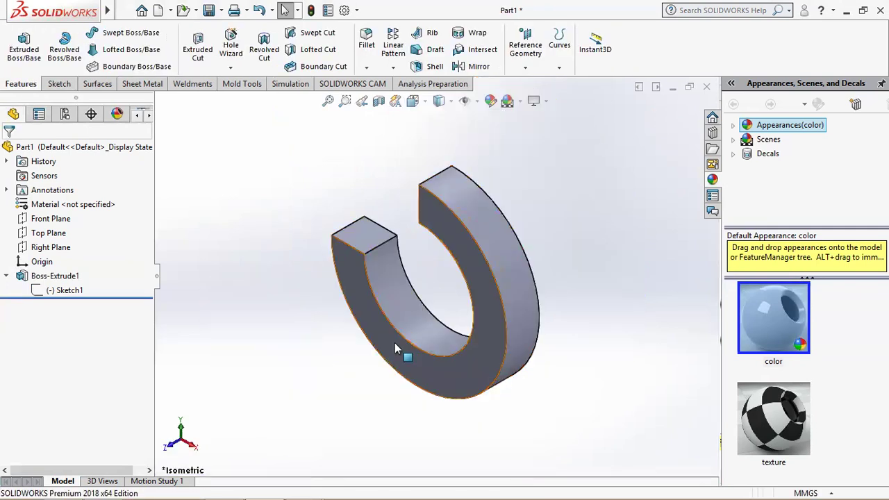
{"action": "left_click", "coordinate": [345, 238]}
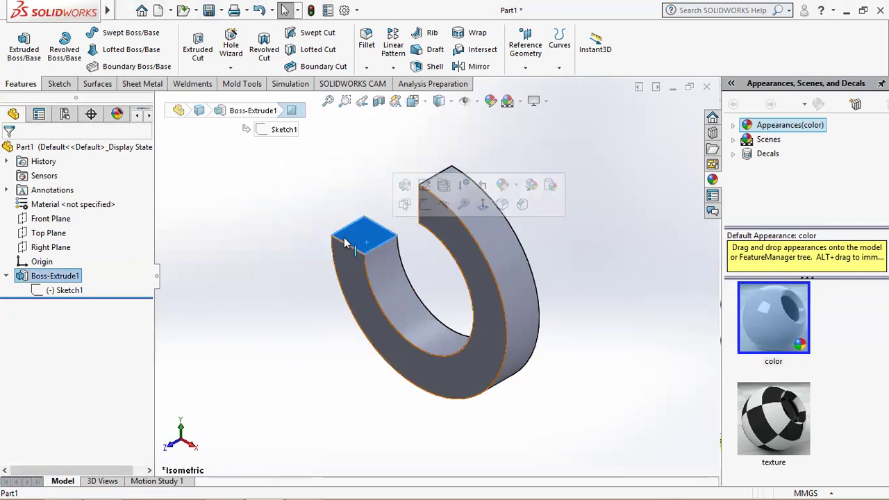
{"action": "left_click", "coordinate": [309, 306]}
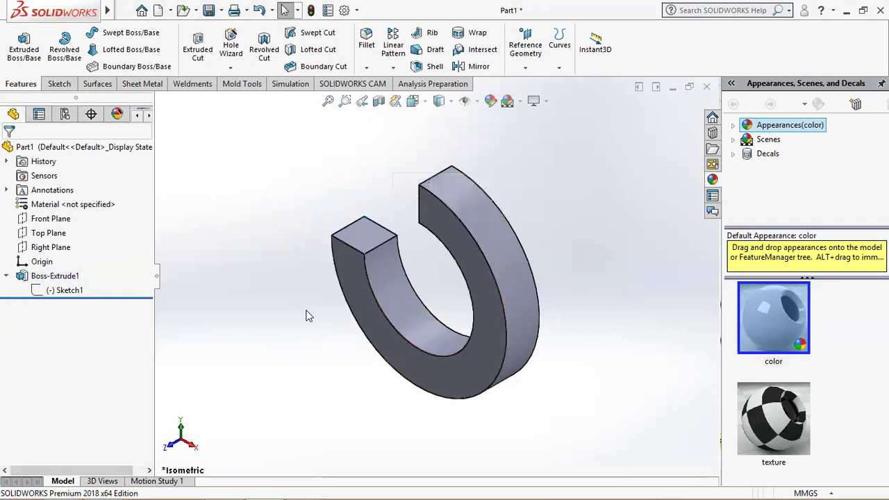
{"action": "key", "text": "Up"}
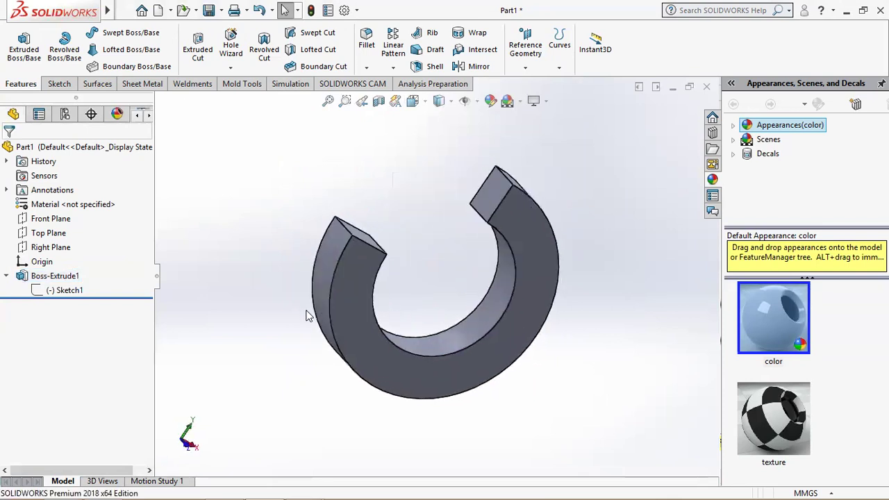
{"action": "key", "text": "Up"}
{"action": "key", "text": "Down"}
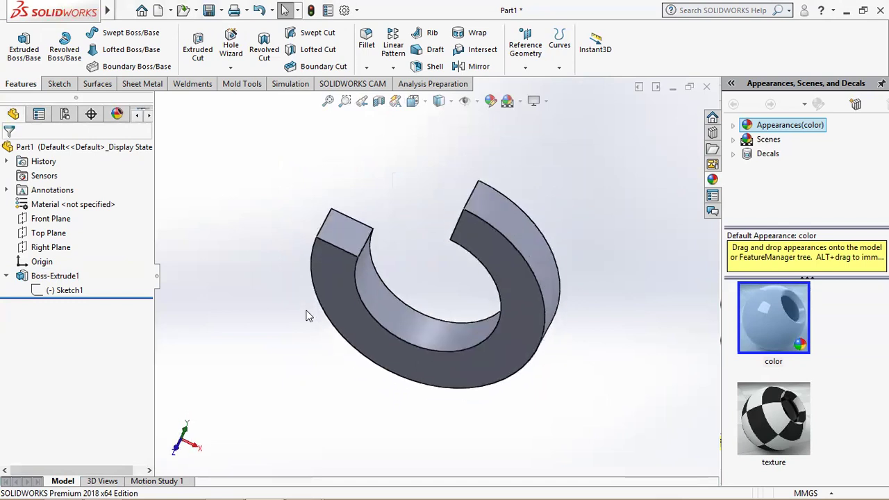
- Create a static simulation study with 2D simplification
{"action": "left_click", "coordinate": [289, 84]}
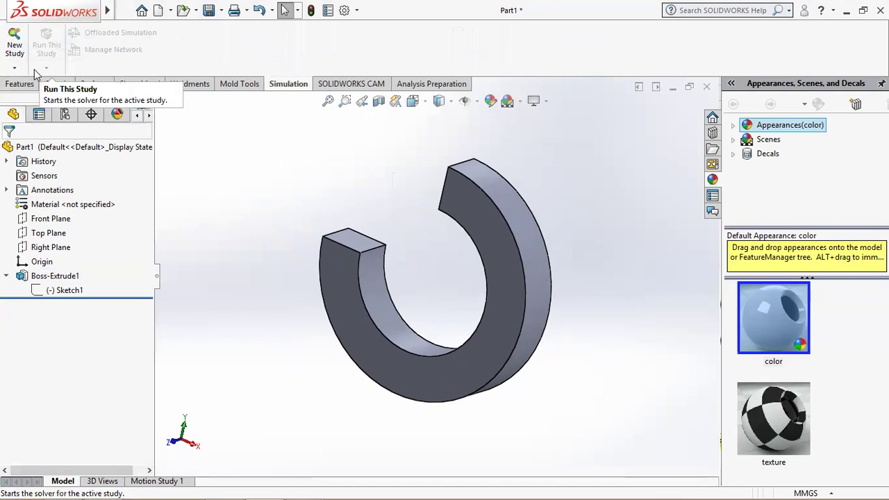
{"action": "left_click", "coordinate": [15, 43]}
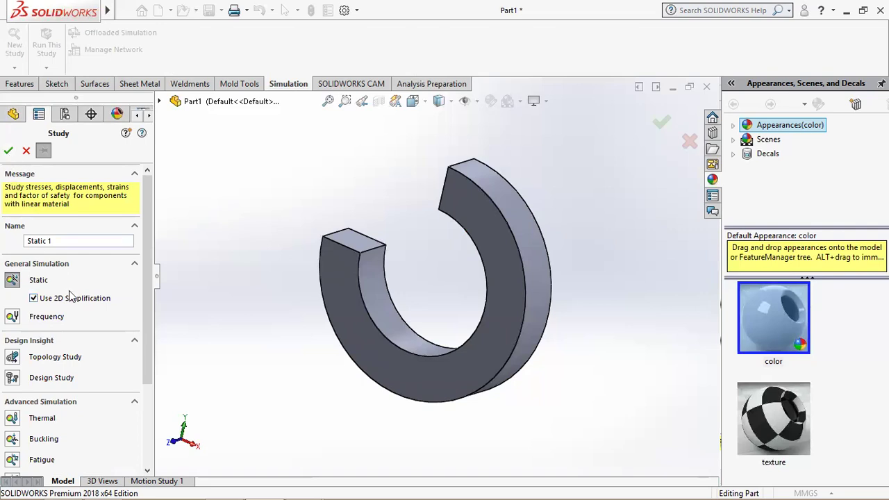
{"action": "left_click", "coordinate": [10, 150]}
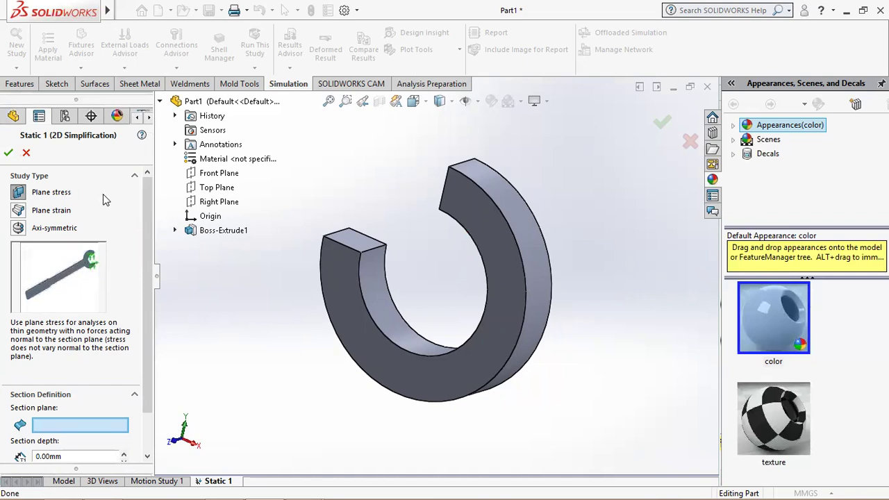
- Use the ring face as section plane with 30 mm section depth and confirm
{"action": "scroll", "coordinate": [148, 251], "scroll_direction": "down", "scroll_amount": 2}
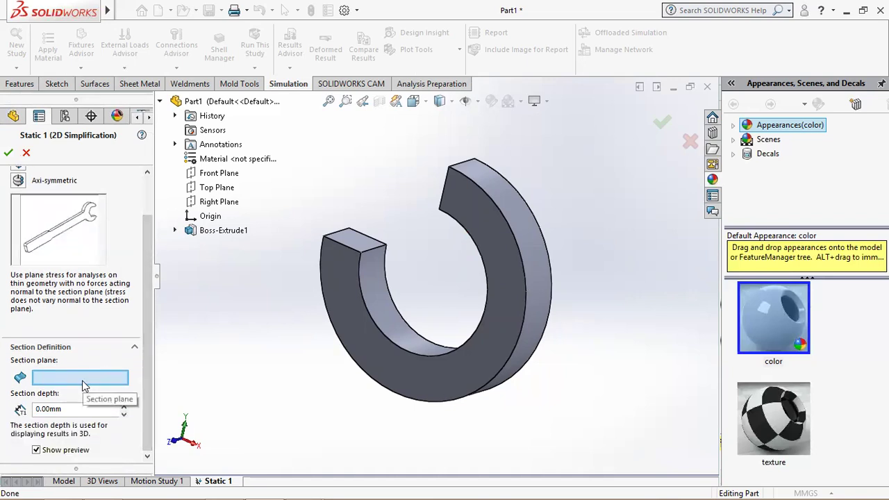
{"action": "left_click", "coordinate": [362, 322]}
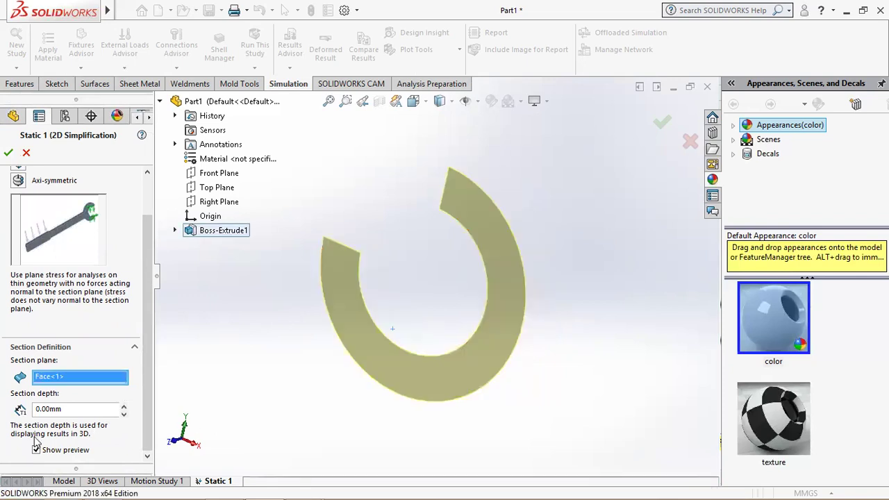
{"action": "double_click", "coordinate": [67, 408]}
{"action": "type", "text": "30"}
{"action": "key", "text": "Return"}
{"action": "left_click", "coordinate": [8, 153]}
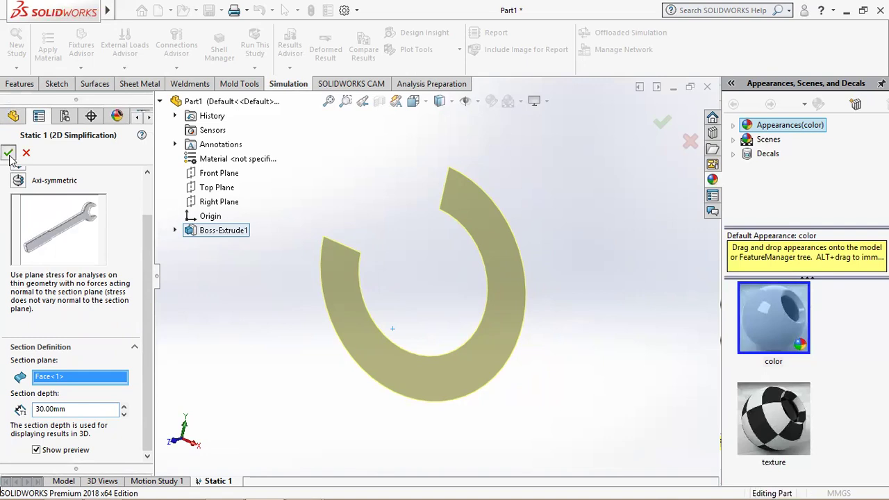
{"action": "left_click", "coordinate": [413, 100]}
- View the ring from the front and open the material editor for Part1
{"action": "left_click", "coordinate": [432, 137]}
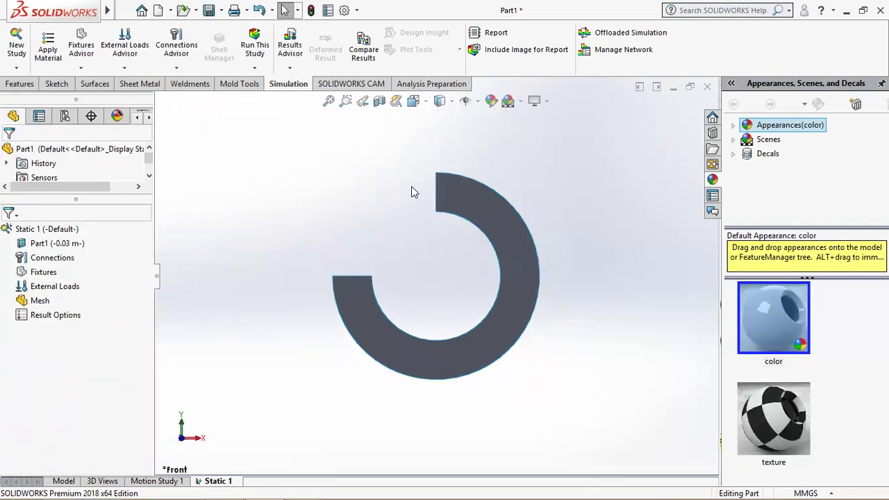
{"action": "right_click", "coordinate": [43, 243]}
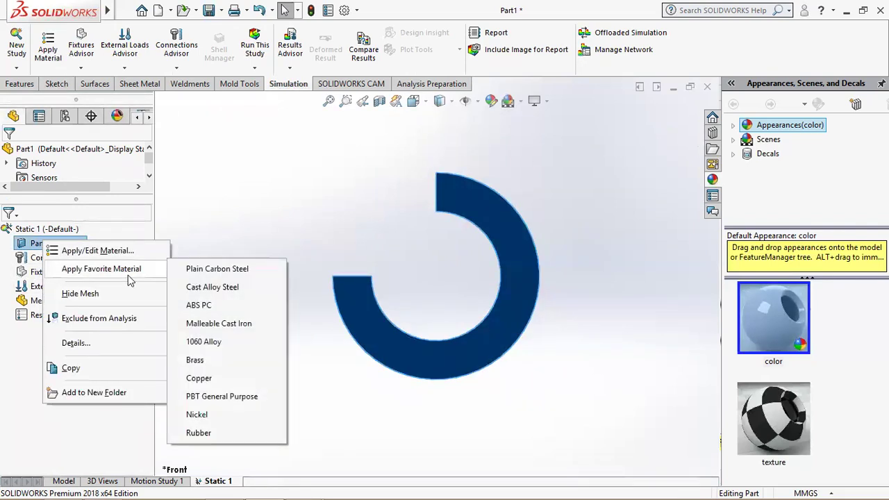
{"action": "left_click", "coordinate": [94, 252]}
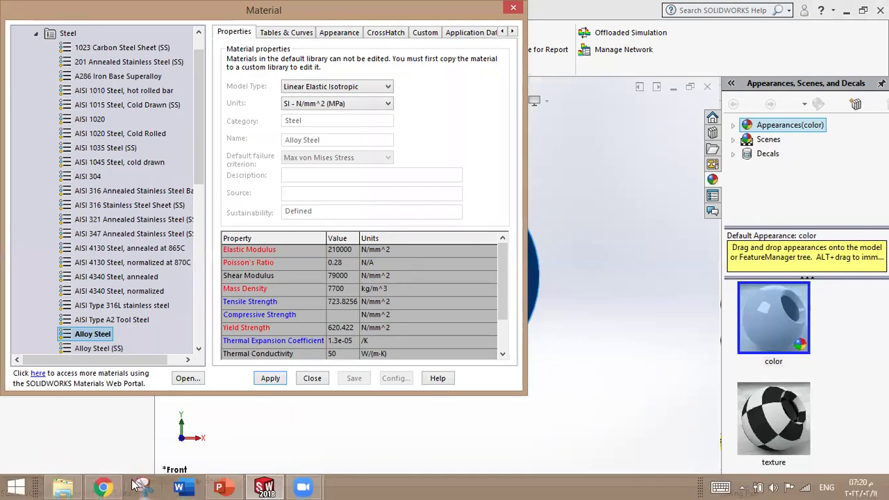
{"action": "left_click", "coordinate": [219, 487]}
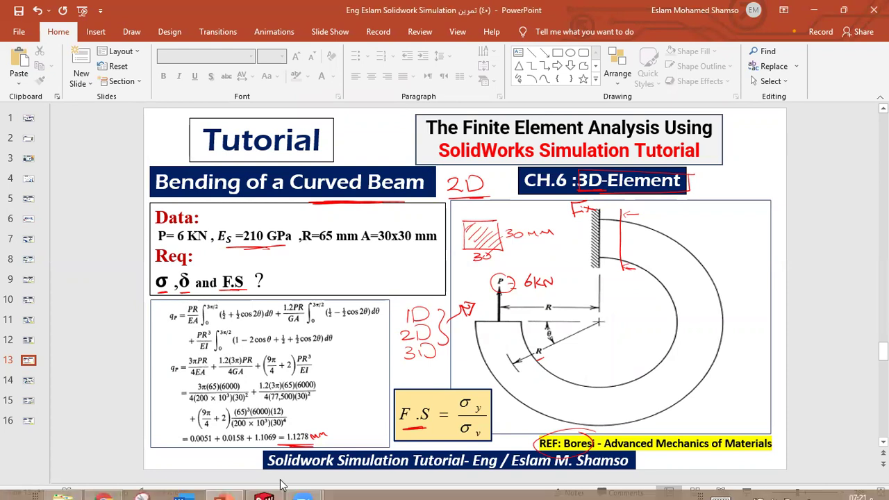
{"action": "mouse_move", "coordinate": [264, 487]}
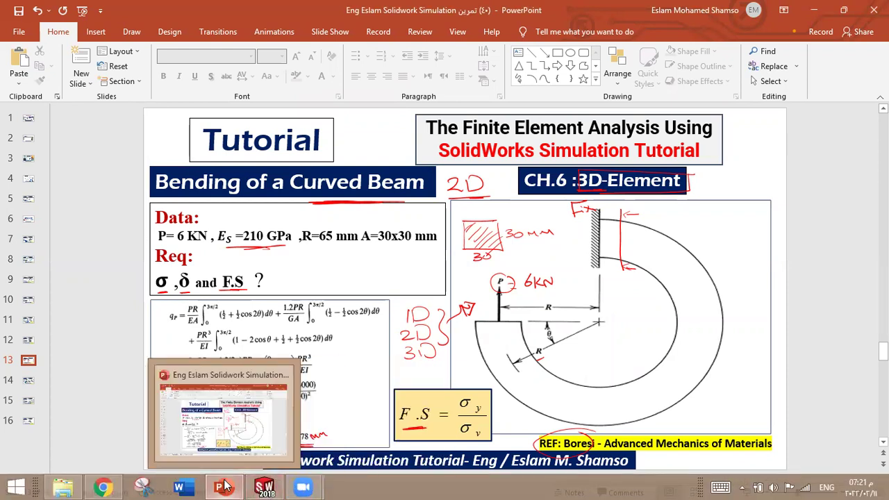
{"action": "left_click", "coordinate": [264, 488]}
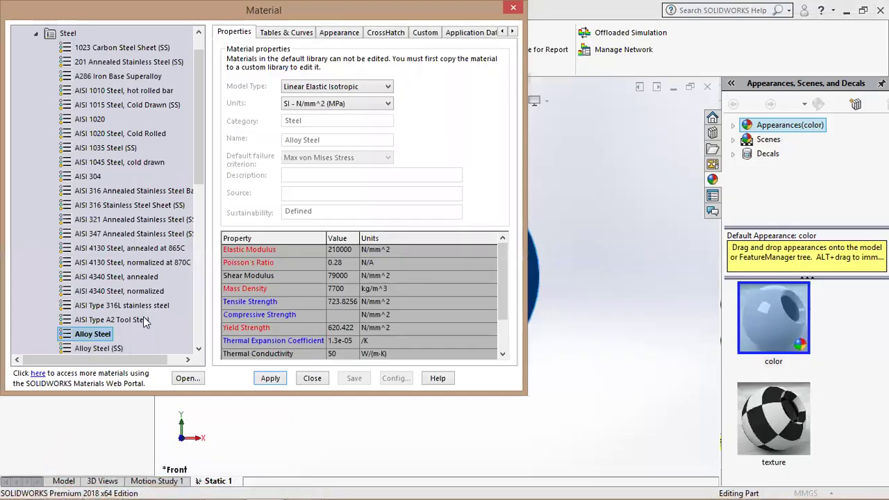
- Apply ASTM A36 Steel as the part material and close the dialog
{"action": "left_click", "coordinate": [88, 178]}
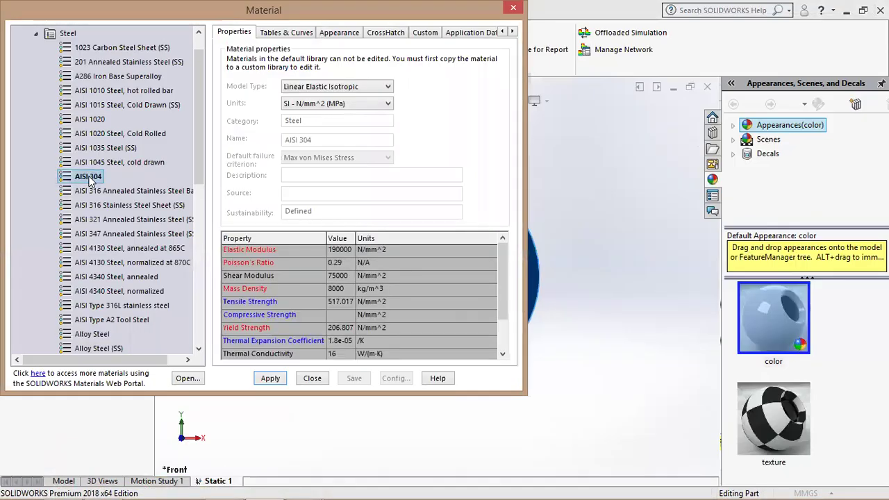
{"action": "left_click", "coordinate": [87, 339]}
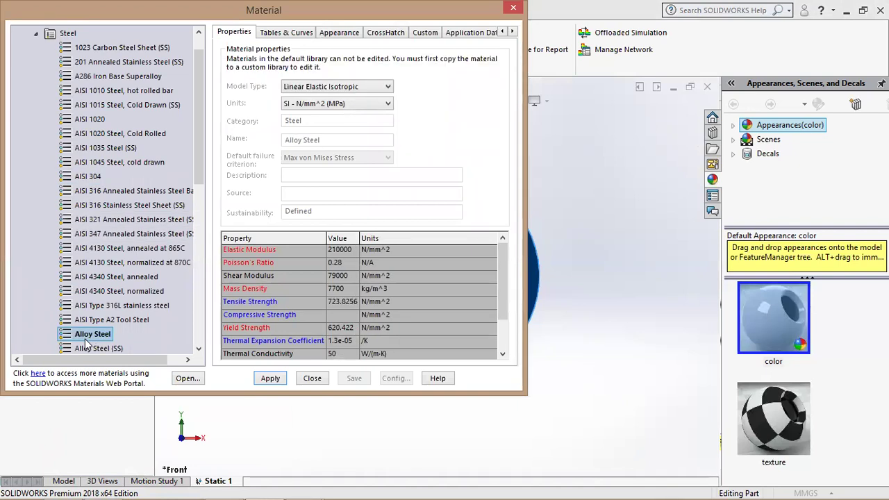
{"action": "left_click", "coordinate": [90, 349]}
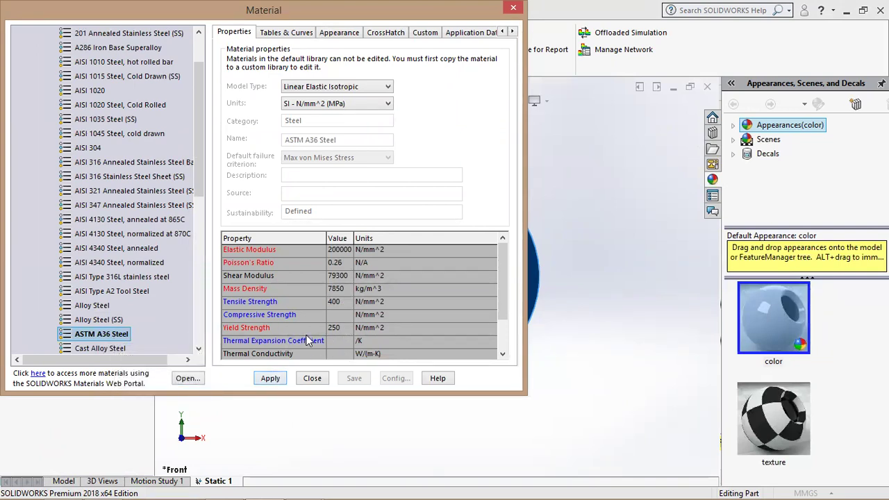
{"action": "left_click", "coordinate": [285, 379]}
{"action": "left_click", "coordinate": [312, 378]}
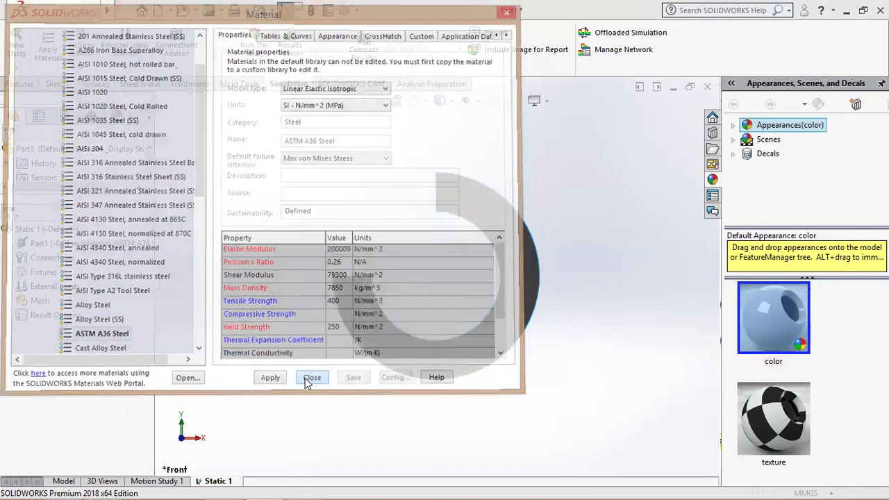
- Fully restrain the ring's upper end edge with a Fixed Geometry fixture, Fixed-1
{"action": "right_click", "coordinate": [48, 276]}
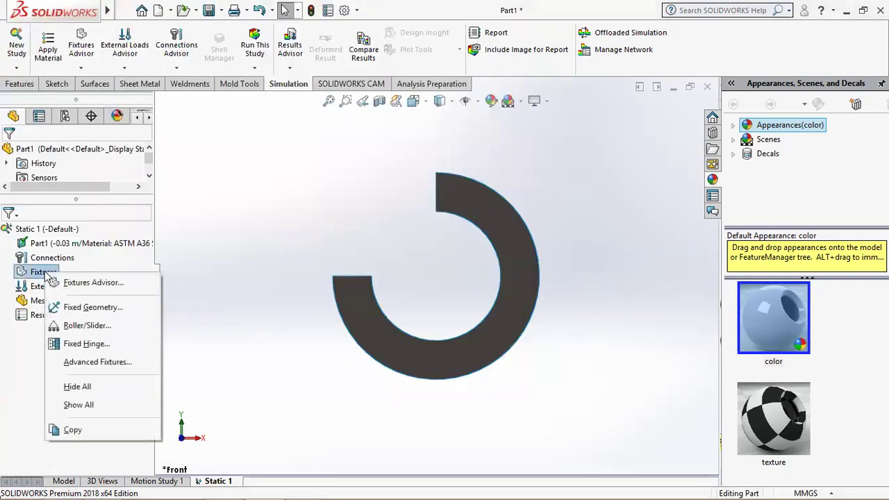
{"action": "left_click", "coordinate": [115, 307]}
{"action": "left_click", "coordinate": [438, 186]}
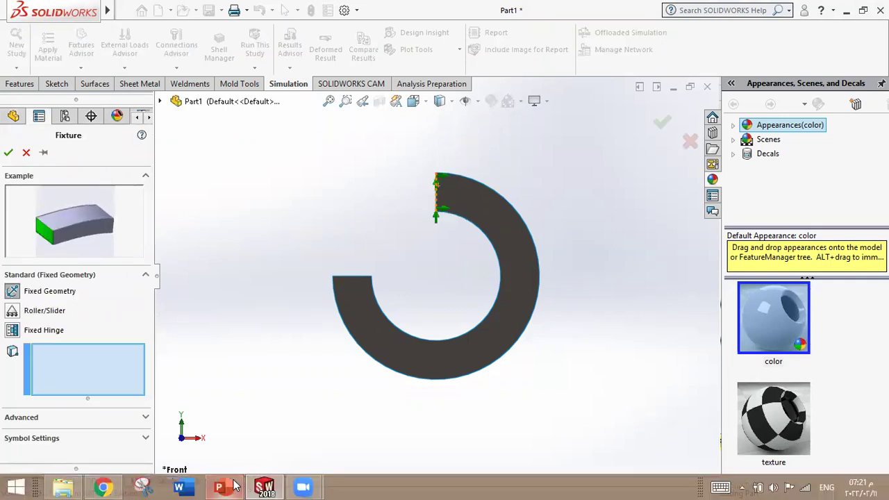
{"action": "left_click", "coordinate": [232, 487]}
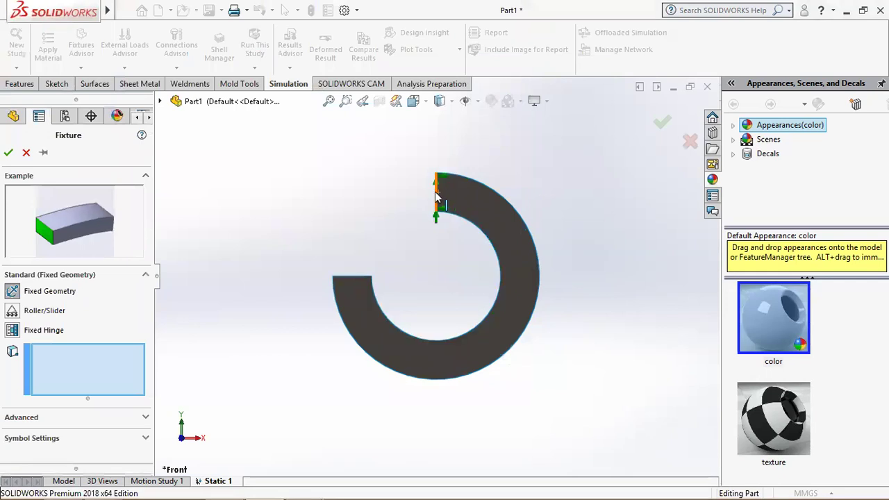
{"action": "left_click", "coordinate": [437, 191]}
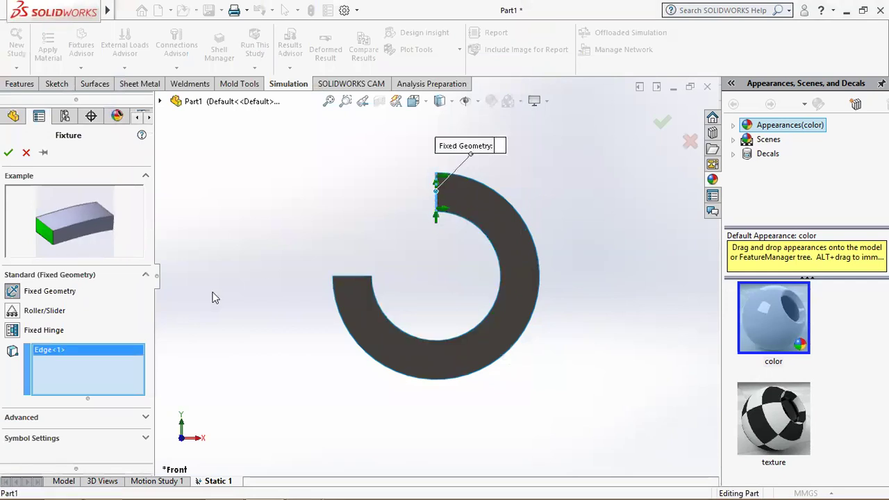
{"action": "left_click", "coordinate": [8, 152]}
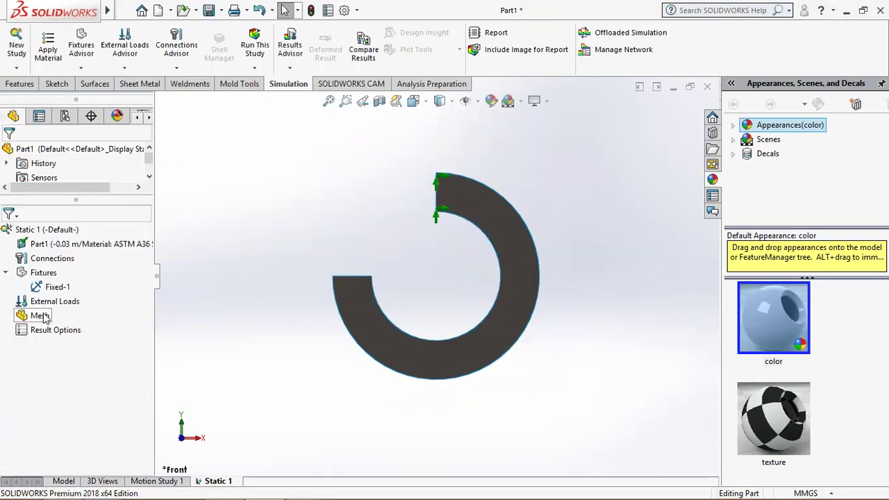
- Apply a reversed, upward 6000 N force to the ring's left end edge as Force-1
{"action": "right_click", "coordinate": [49, 306]}
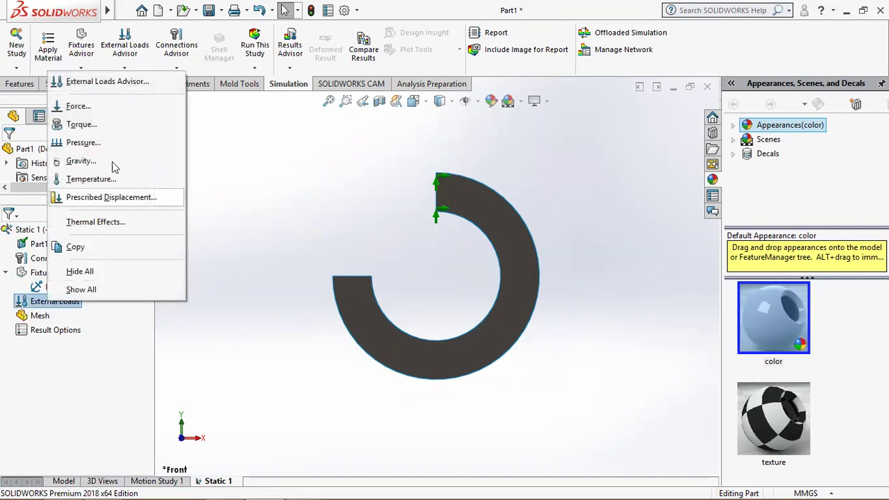
{"action": "left_click", "coordinate": [64, 105]}
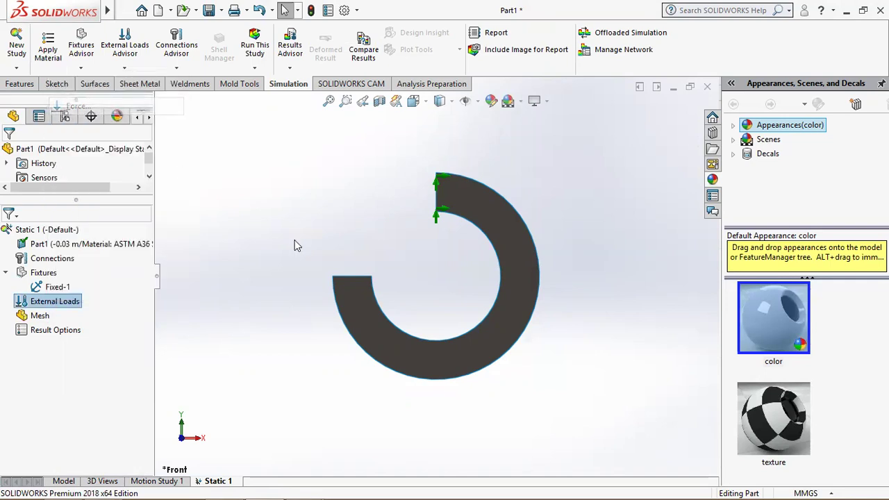
{"action": "left_click", "coordinate": [356, 278]}
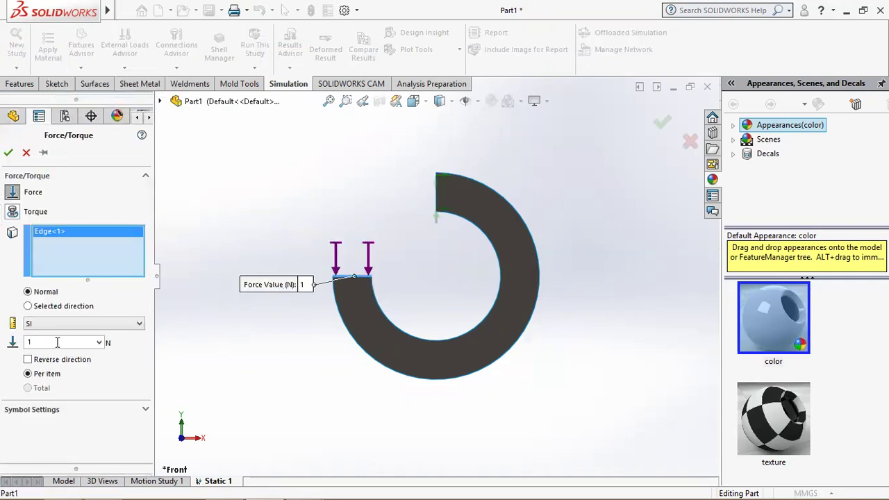
{"action": "left_click", "coordinate": [29, 360]}
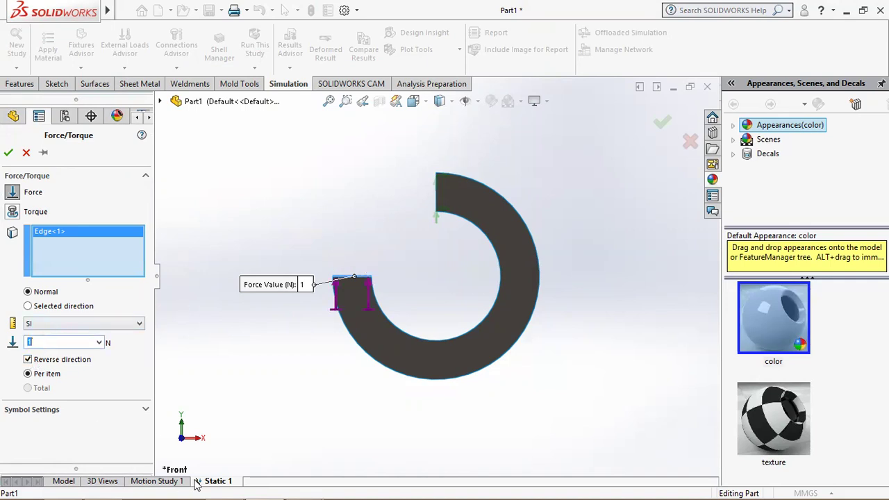
{"action": "left_click", "coordinate": [221, 486]}
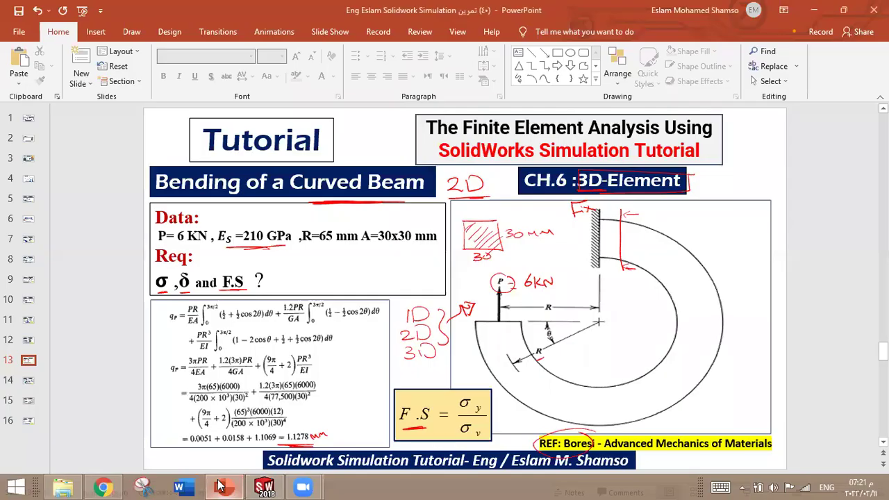
{"action": "left_click", "coordinate": [221, 487]}
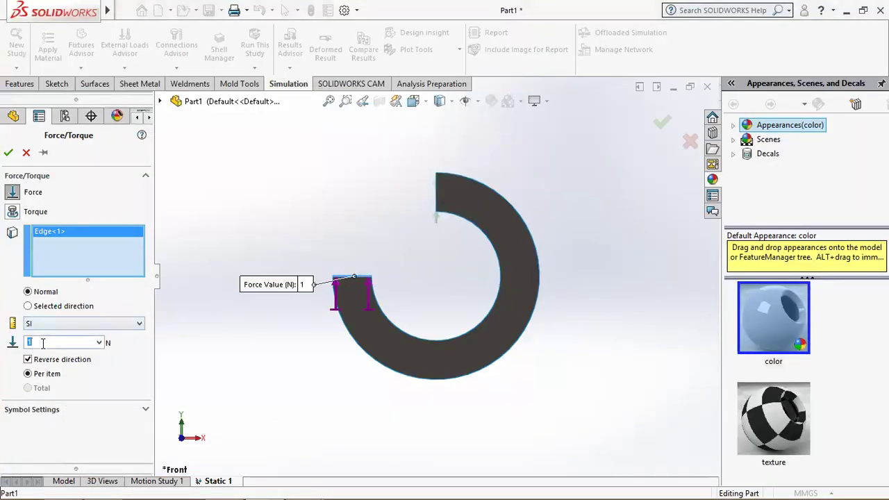
{"action": "type", "text": "000"}
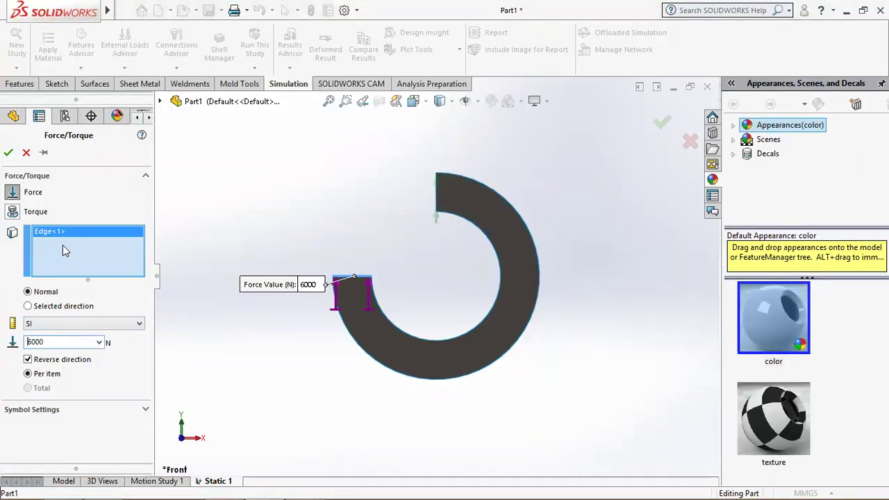
{"action": "left_click", "coordinate": [8, 152]}
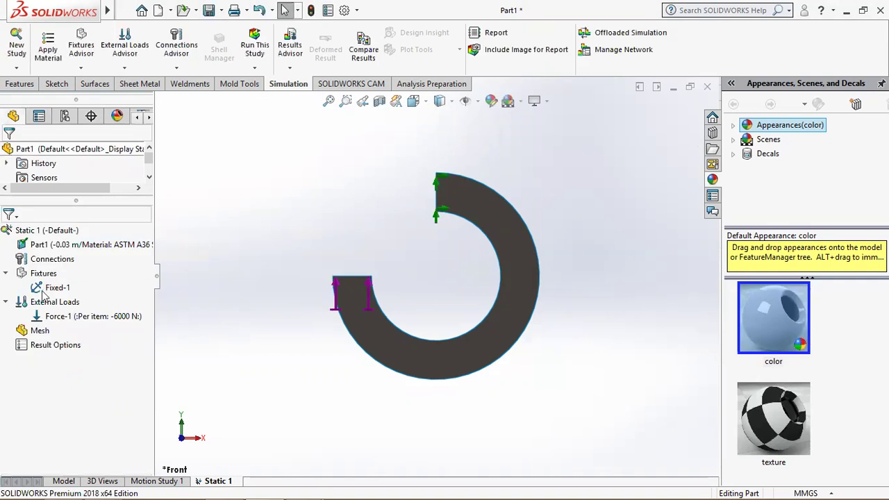
- Mesh the C-ring at default density and zoom in to inspect the triangular mesh
{"action": "right_click", "coordinate": [40, 330]}
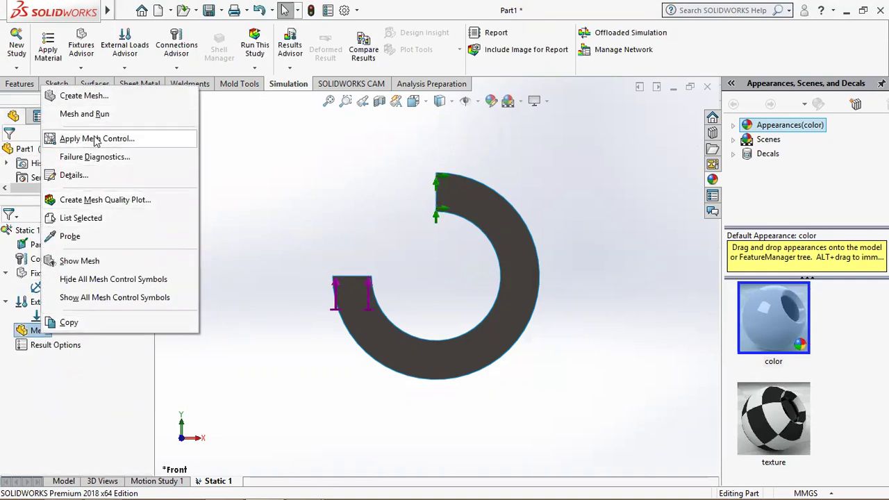
{"action": "left_click", "coordinate": [83, 96]}
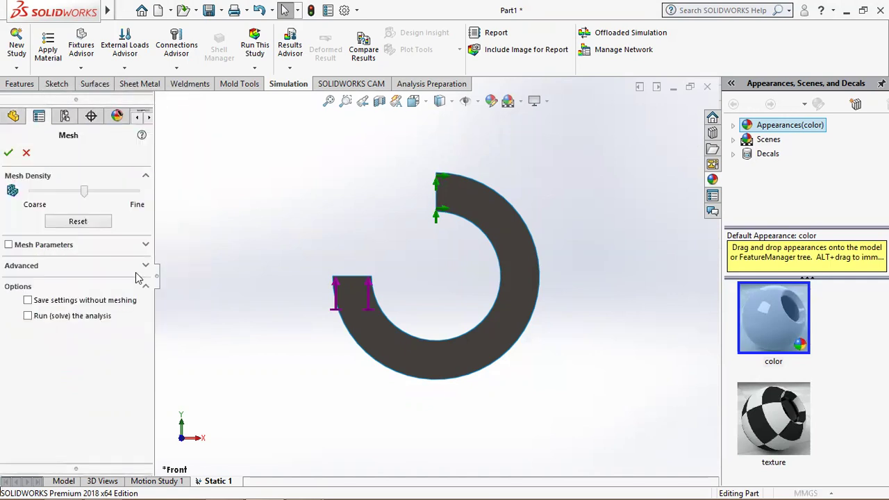
{"action": "left_click", "coordinate": [8, 154]}
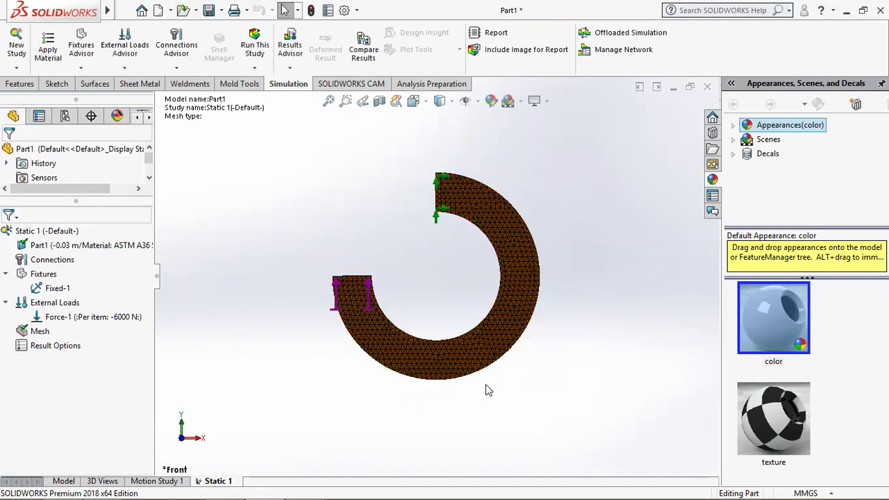
{"action": "left_click", "coordinate": [345, 101]}
{"action": "left_click_drag", "start_coordinate": [319, 271], "coordinate": [423, 370]}
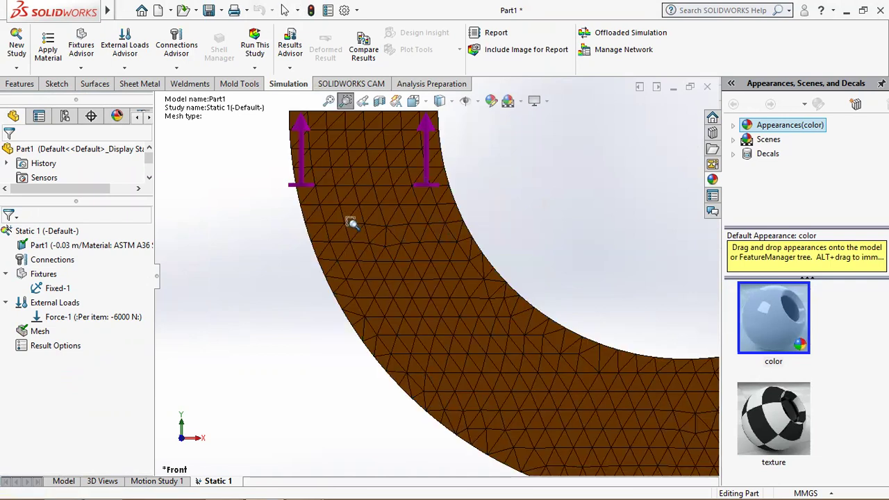
{"action": "left_click", "coordinate": [328, 101]}
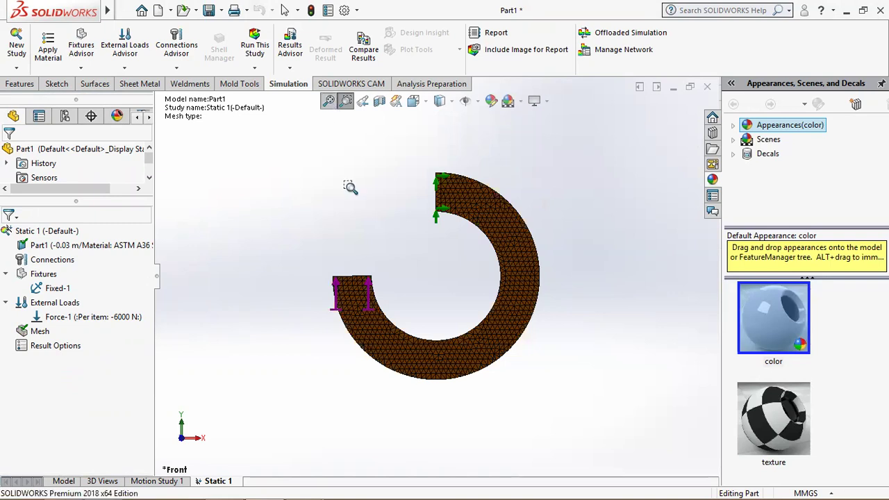
{"action": "left_click", "coordinate": [246, 52]}
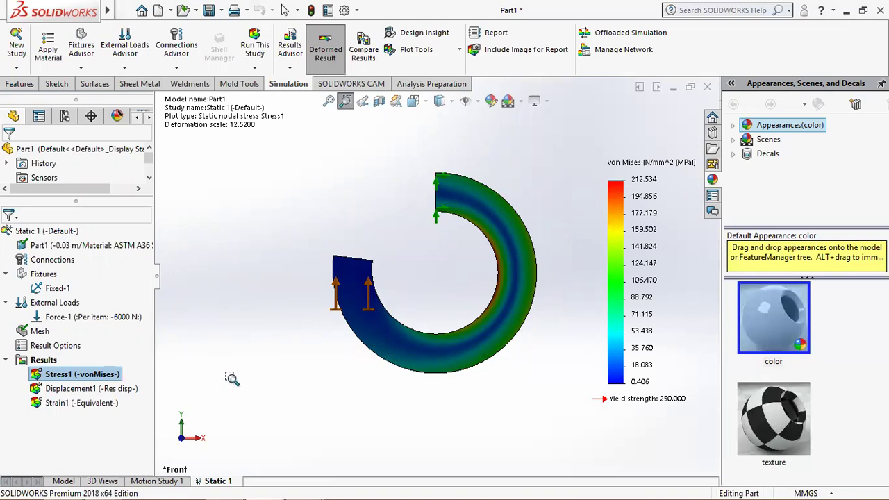
- Show the Displacement1 plot (peak 1.279 mm) and bring up the PowerPoint slide to compare
{"action": "double_click", "coordinate": [90, 389]}
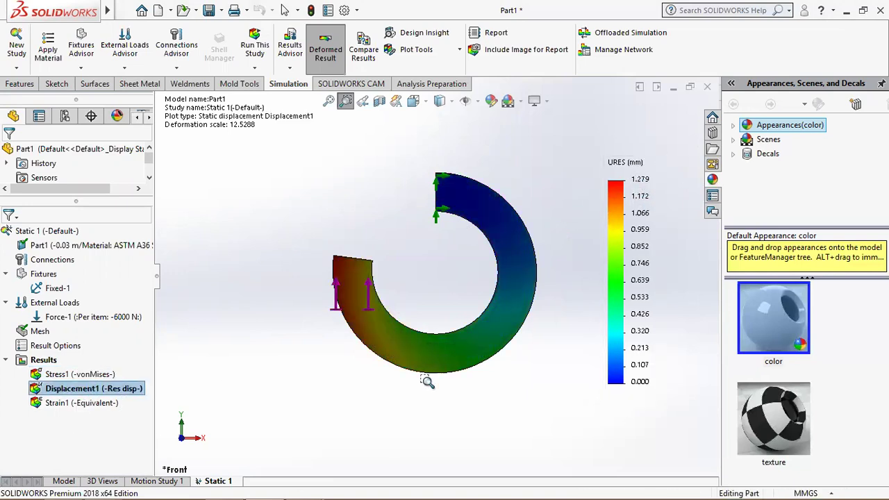
{"action": "left_click", "coordinate": [222, 486]}
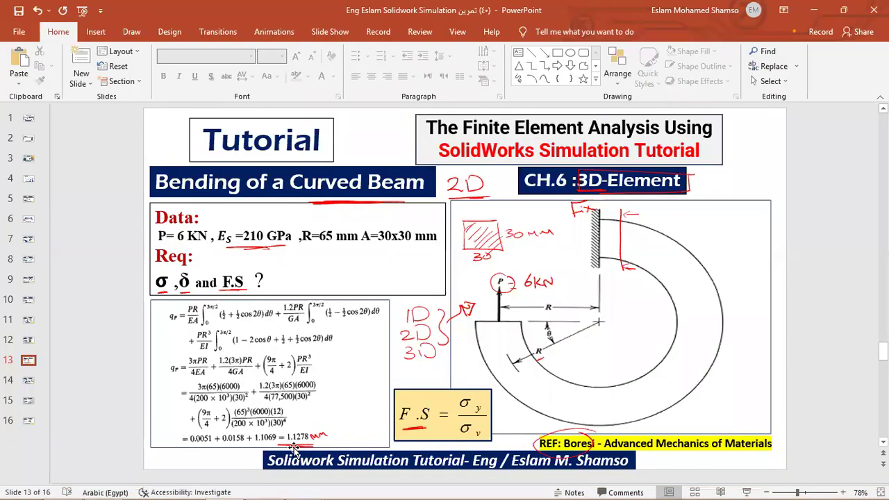
- Minimize the curved-beam slide to return to the 1.279 mm displacement plot
{"action": "left_click", "coordinate": [216, 487]}
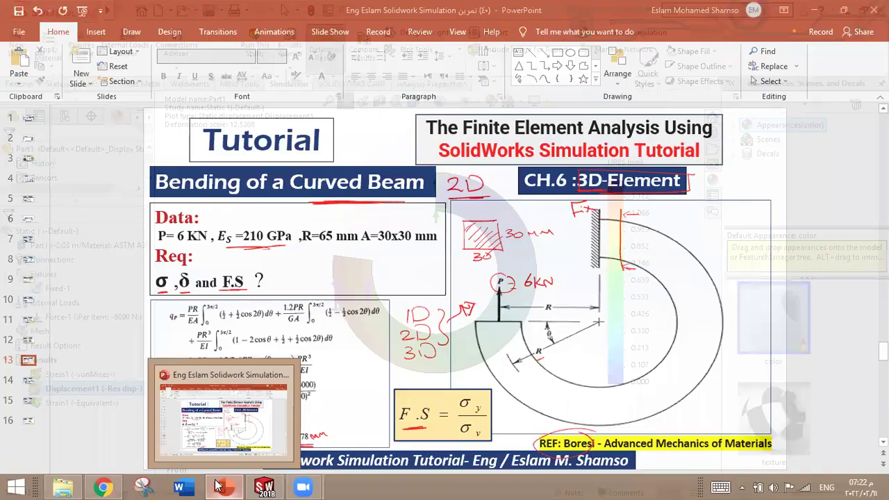
{"action": "left_click", "coordinate": [216, 486]}
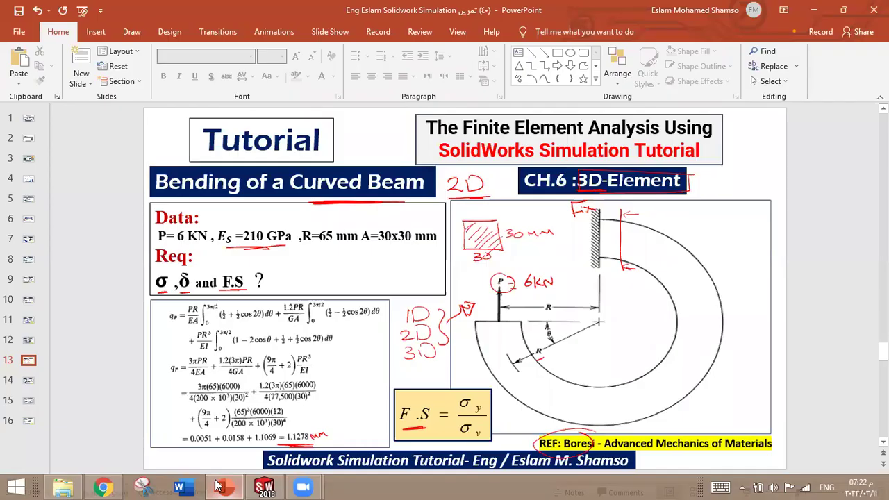
{"action": "left_click", "coordinate": [217, 486]}
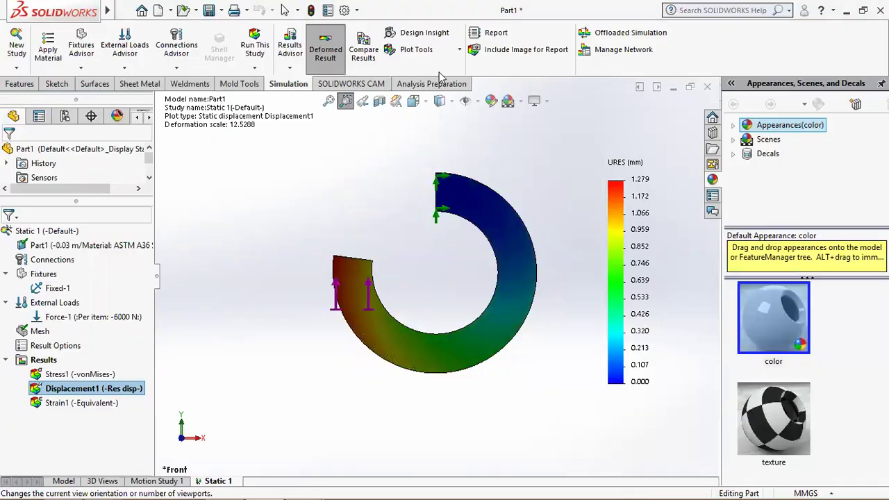
- Play the displacement animation, then close it
{"action": "left_click", "coordinate": [417, 49]}
{"action": "left_click", "coordinate": [420, 160]}
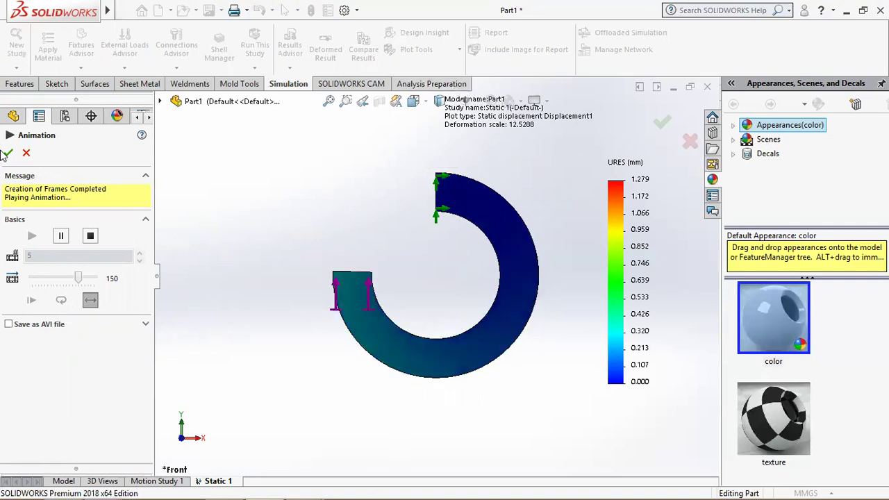
{"action": "left_click", "coordinate": [8, 152]}
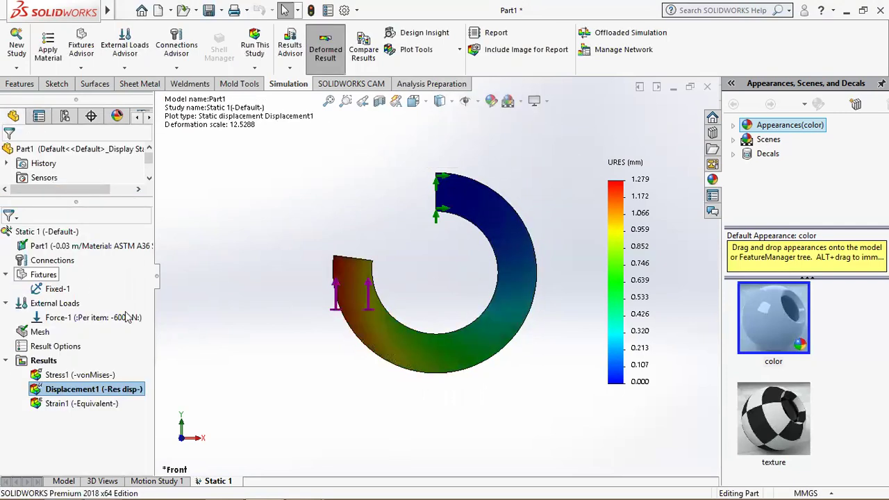
- Show the von Mises stress plot (peak 212.534 MPa) as a 3D plot in isometric view
{"action": "right_click", "coordinate": [39, 363]}
{"action": "double_click", "coordinate": [52, 376]}
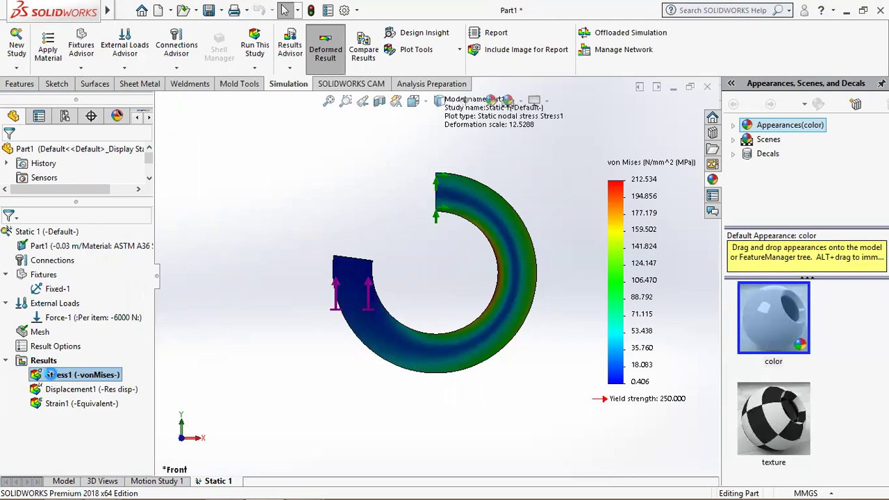
{"action": "double_click", "coordinate": [50, 375]}
{"action": "left_click", "coordinate": [48, 255]}
{"action": "left_click", "coordinate": [9, 152]}
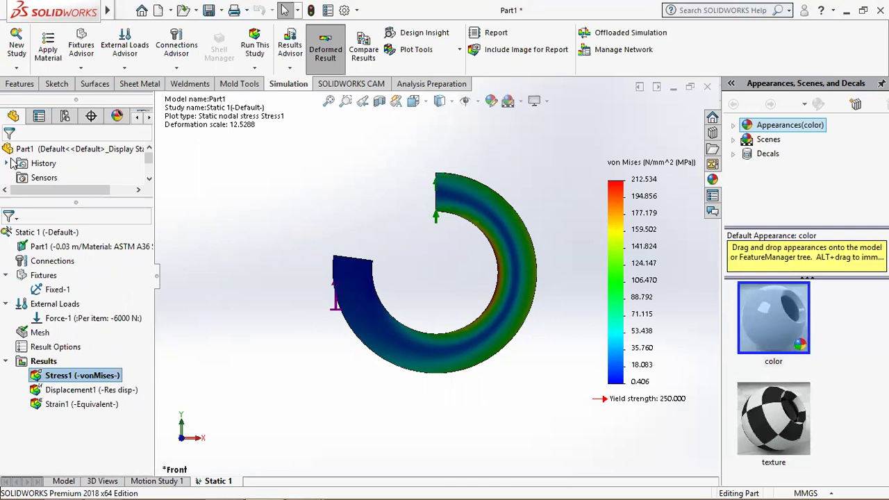
{"action": "left_click", "coordinate": [413, 100]}
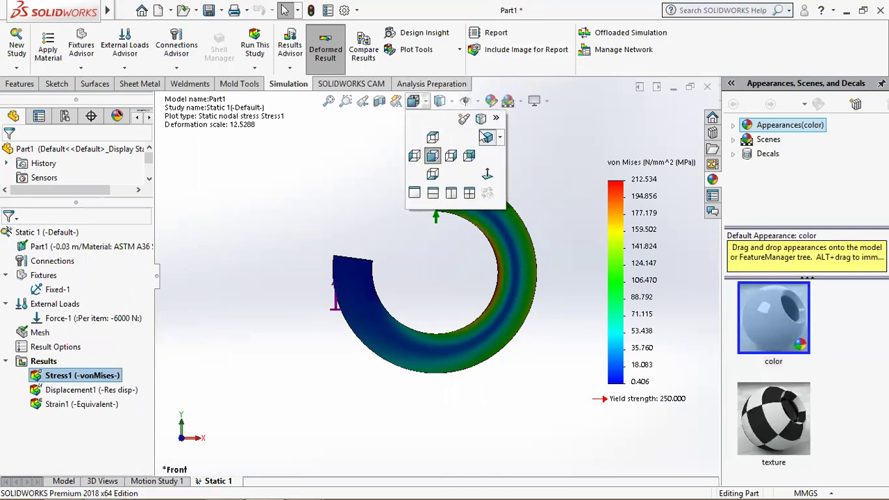
{"action": "left_click", "coordinate": [487, 137]}
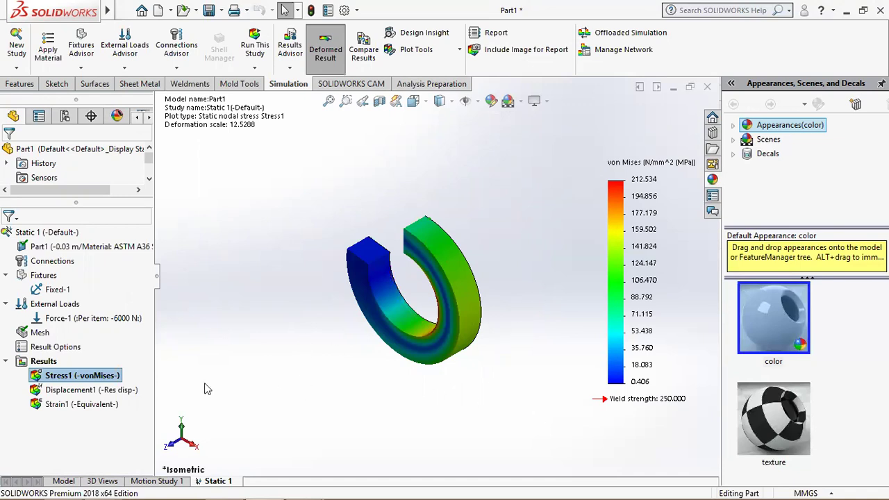
{"action": "left_click", "coordinate": [69, 377]}
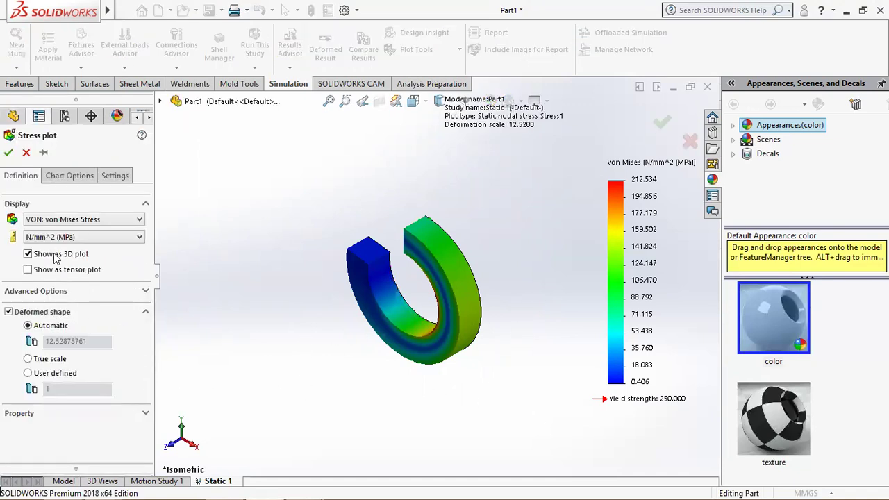
{"action": "left_click", "coordinate": [10, 154]}
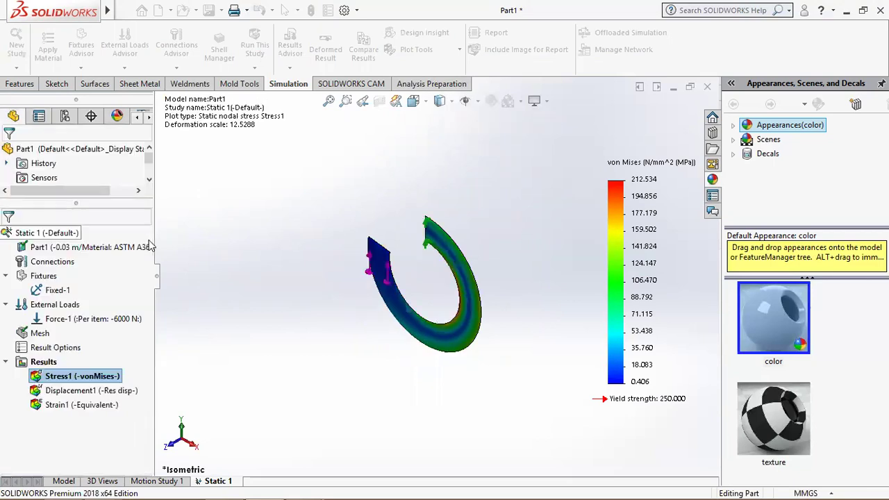
{"action": "left_click", "coordinate": [221, 487]}
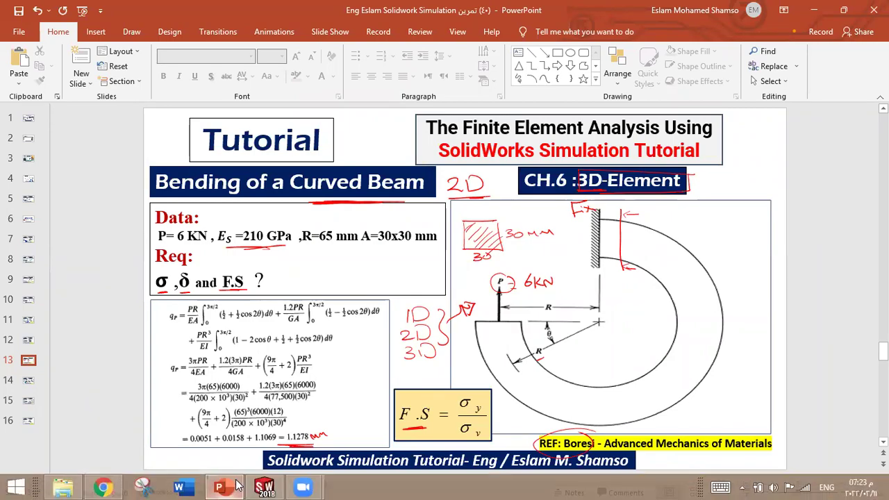
{"action": "left_click", "coordinate": [239, 490]}
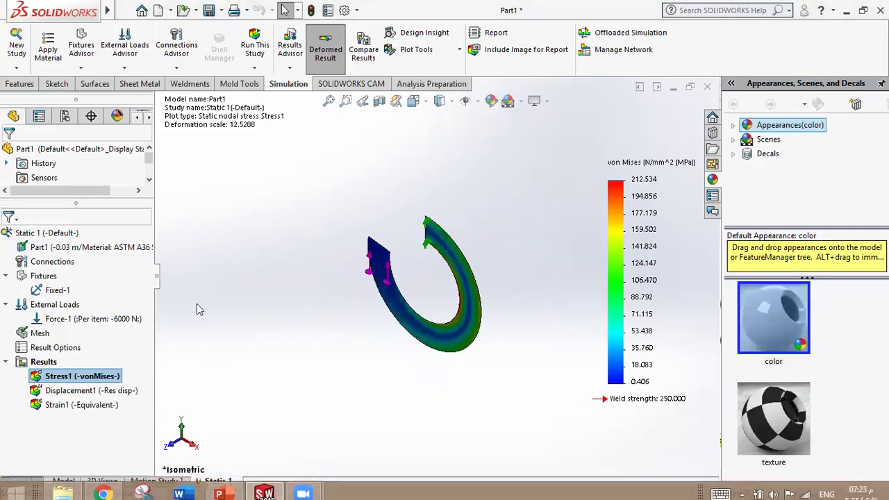
- Add a Factor of Safety1 plot using max von Mises stress, showing minimum FOS 1.2
{"action": "right_click", "coordinate": [42, 365]}
{"action": "left_click", "coordinate": [95, 101]}
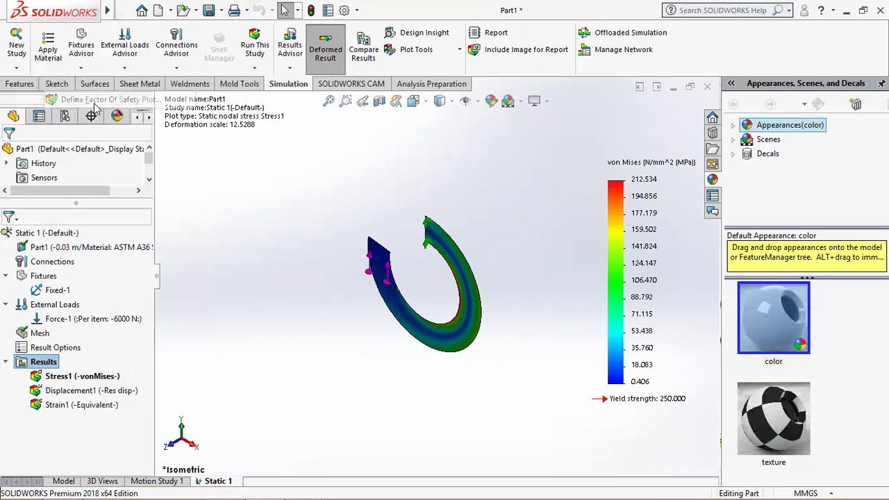
{"action": "left_click", "coordinate": [97, 272]}
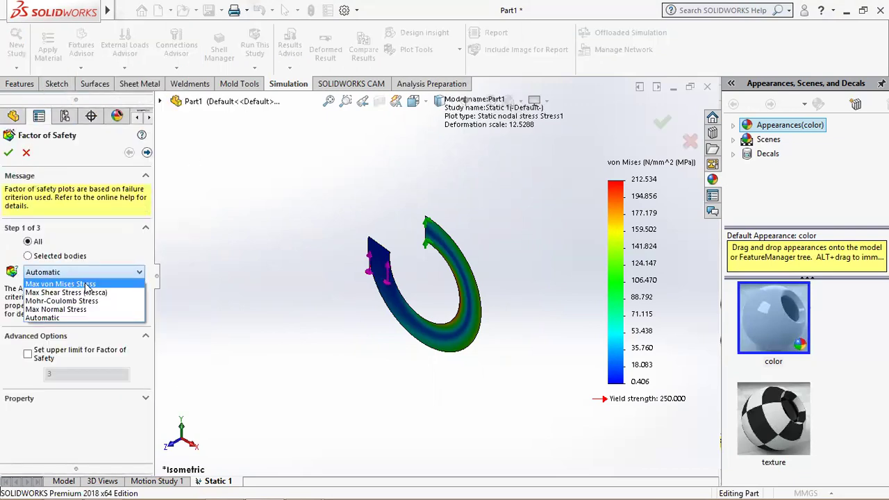
{"action": "left_click", "coordinate": [87, 285]}
{"action": "left_click", "coordinate": [7, 153]}
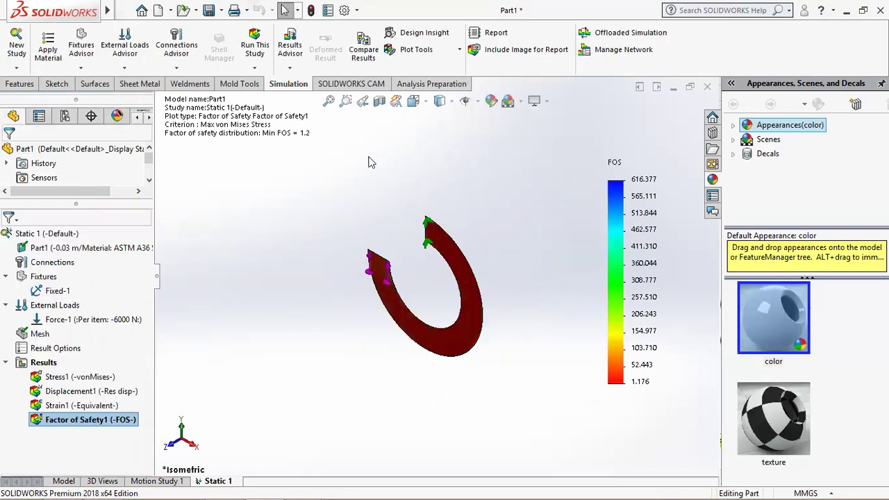
{"action": "left_click", "coordinate": [346, 100]}
{"action": "left_click_drag", "start_coordinate": [363, 217], "coordinate": [505, 373]}
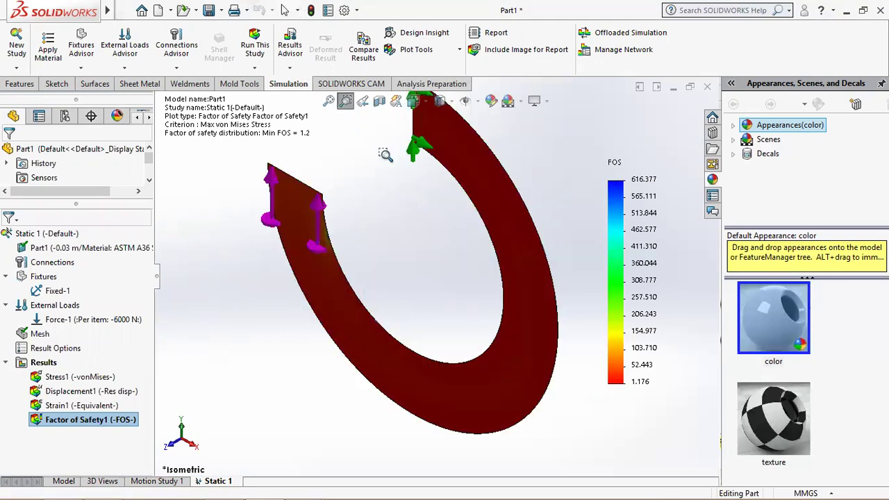
{"action": "left_click", "coordinate": [329, 101]}
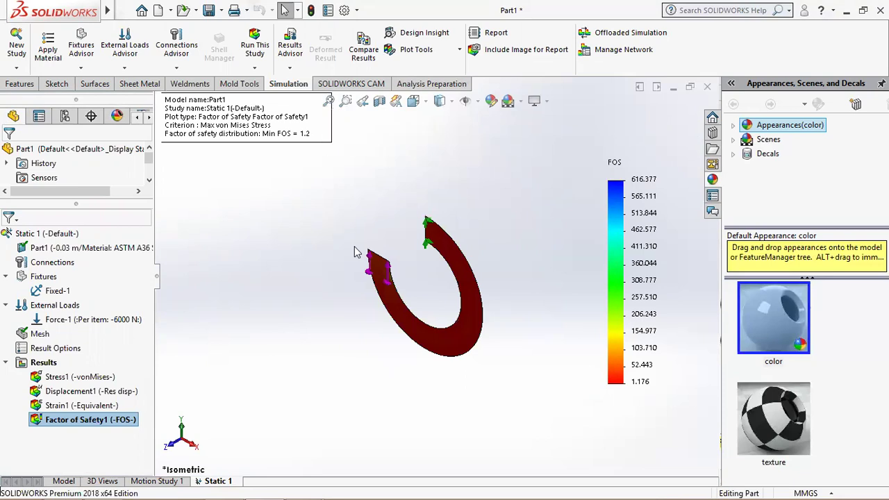
{"action": "scroll", "coordinate": [369, 298], "scroll_direction": "up", "scroll_amount": 2}
{"action": "scroll", "coordinate": [453, 257], "scroll_direction": "down", "scroll_amount": 3}
{"action": "scroll", "coordinate": [572, 258], "scroll_direction": "down", "scroll_amount": 2}
{"action": "scroll", "coordinate": [572, 257], "scroll_direction": "down", "scroll_amount": 2}
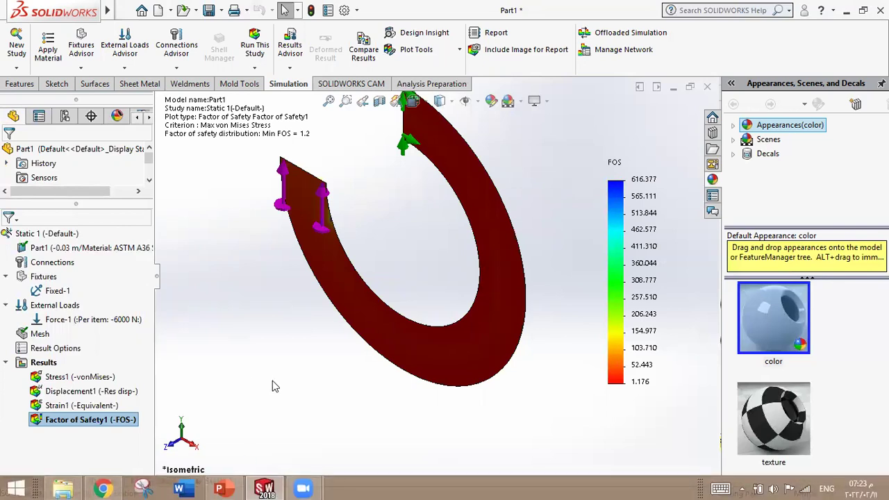
- Return to the plain ring on the Model tab, zoom around its end block, and begin a new study
{"action": "left_click", "coordinate": [64, 481]}
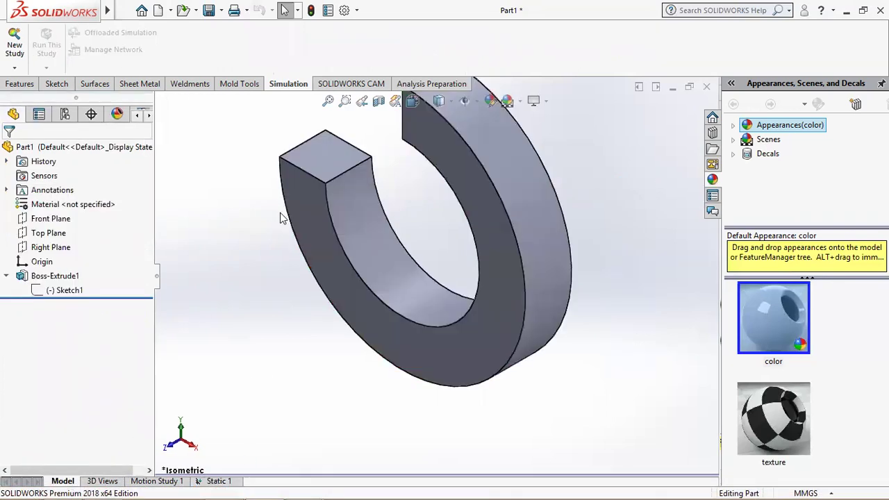
{"action": "scroll", "coordinate": [424, 278], "scroll_direction": "up", "scroll_amount": 3}
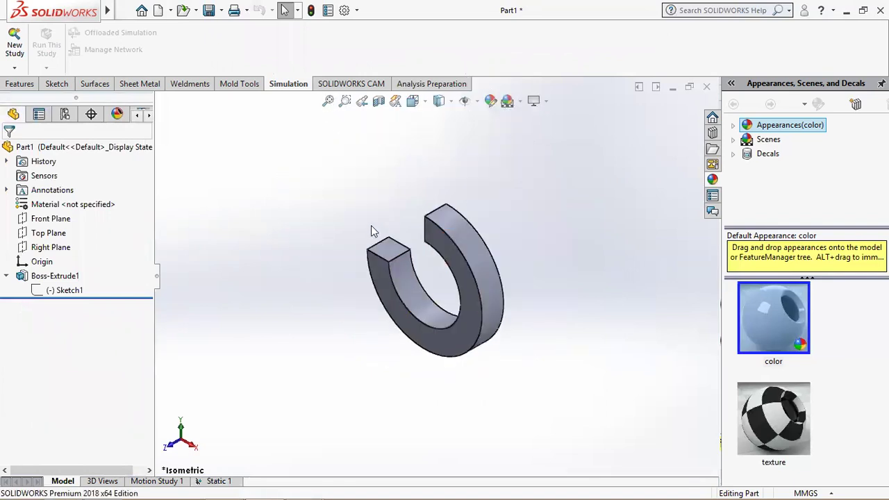
{"action": "left_click", "coordinate": [346, 102]}
{"action": "left_click_drag", "start_coordinate": [389, 181], "coordinate": [441, 220]}
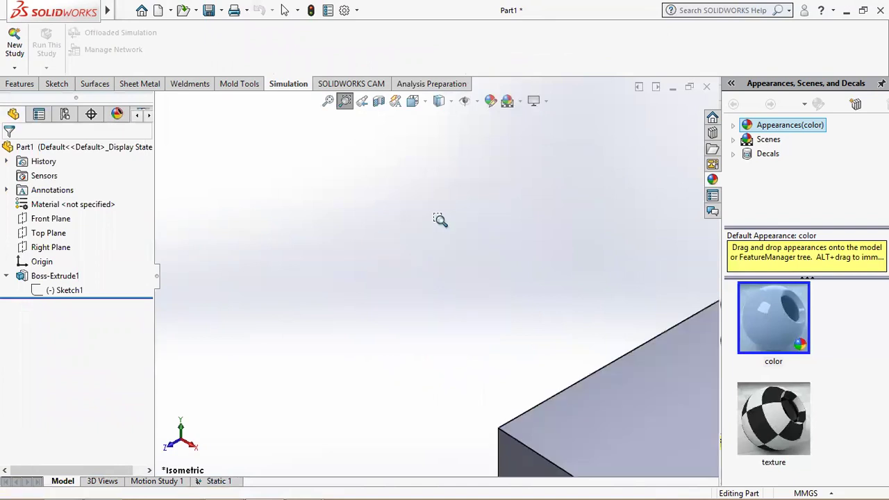
{"action": "left_click", "coordinate": [328, 101]}
{"action": "mouse_move", "coordinate": [319, 164]}
{"action": "left_mouse_down"}
{"action": "mouse_move", "coordinate": [521, 295]}
{"action": "mouse_move", "coordinate": [548, 355]}
{"action": "left_mouse_up"}
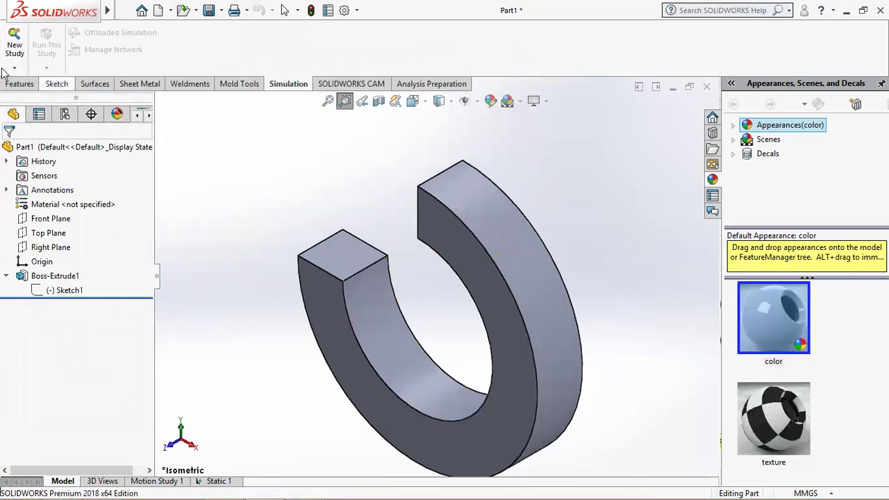
{"action": "left_click", "coordinate": [15, 42]}
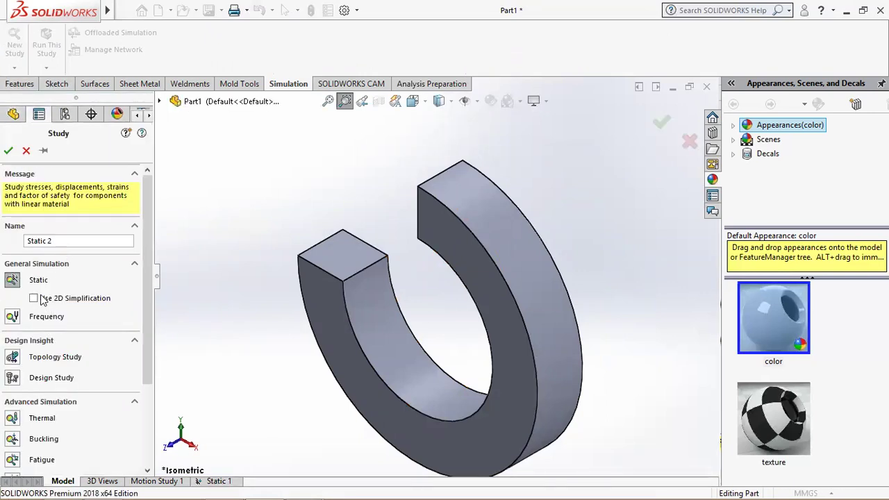
- Create static study Static 2 and assign ASTM A36 Steel to the ring part
{"action": "left_click", "coordinate": [8, 152]}
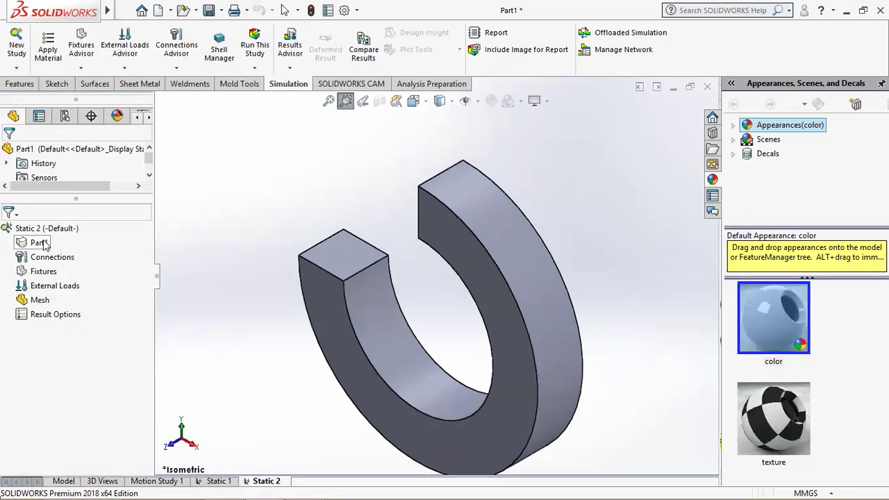
{"action": "right_click", "coordinate": [40, 243]}
{"action": "left_click", "coordinate": [90, 230]}
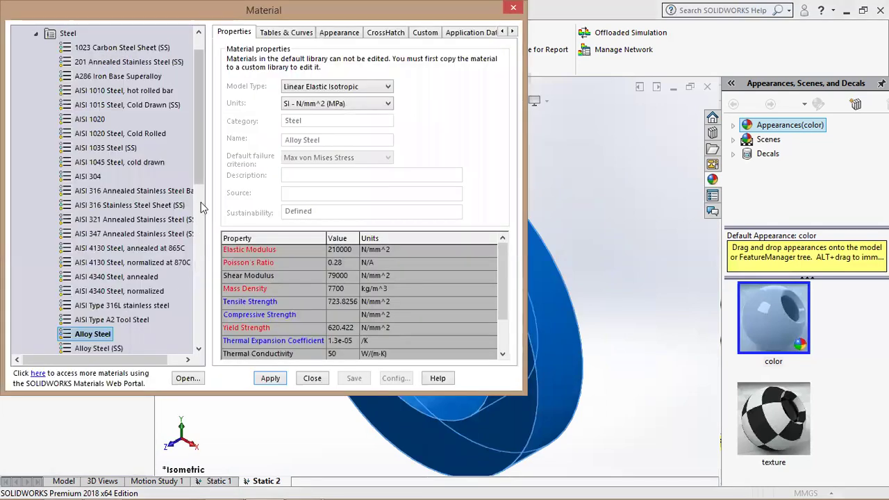
{"action": "scroll", "coordinate": [200, 174], "scroll_direction": "down", "scroll_amount": 1}
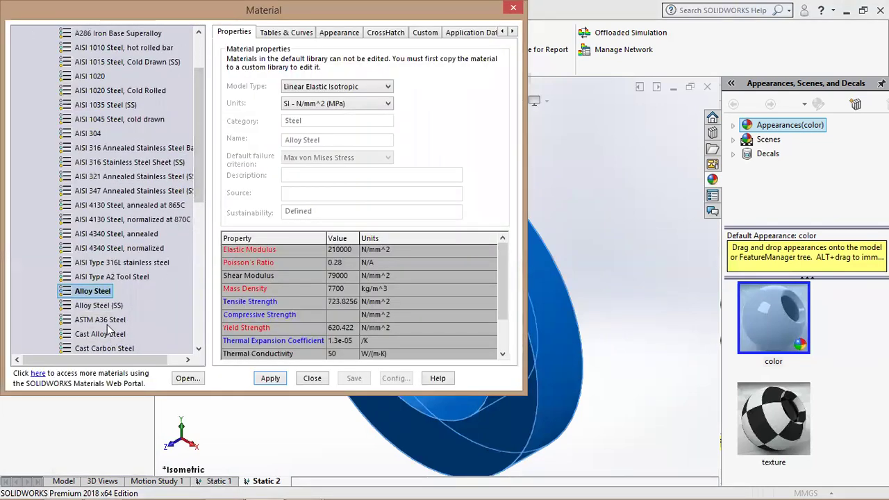
{"action": "left_click", "coordinate": [101, 320]}
{"action": "left_click", "coordinate": [270, 378]}
{"action": "left_click", "coordinate": [312, 381]}
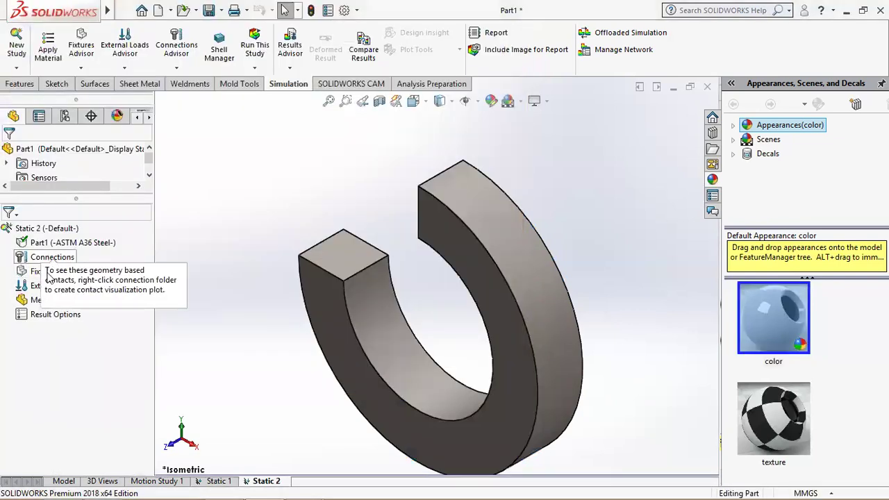
{"action": "right_click", "coordinate": [47, 274]}
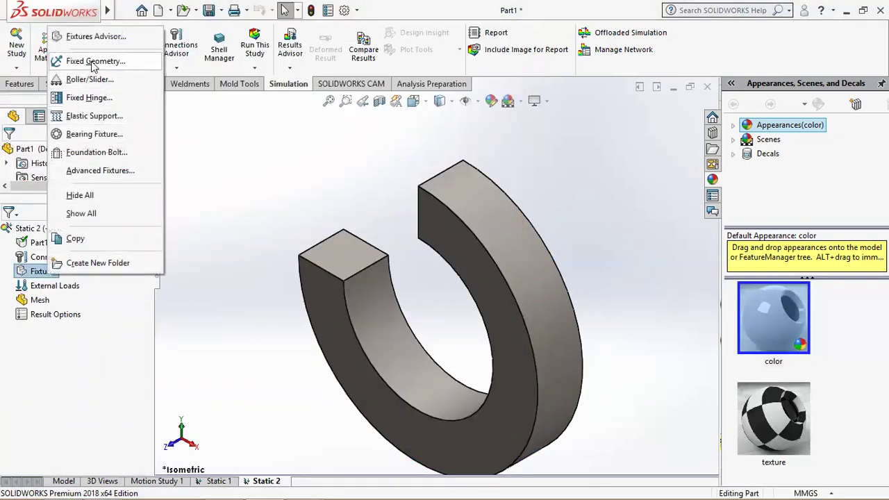
{"action": "left_click", "coordinate": [93, 63]}
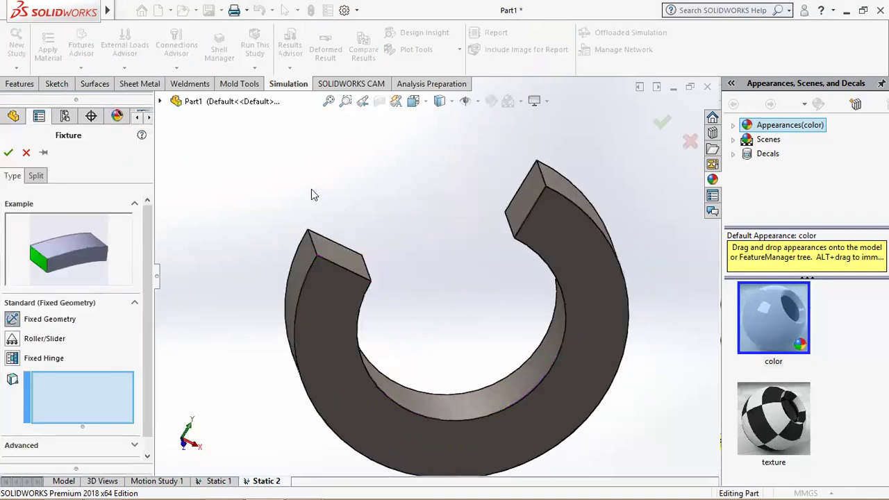
- Hold the end face of the ring's upper arm fixed as Fixed-1 in Static 2
{"action": "left_click", "coordinate": [495, 208]}
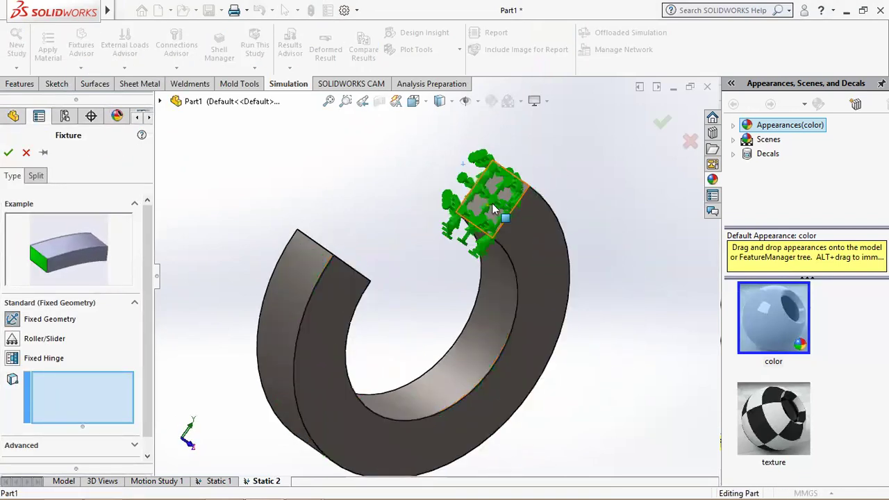
{"action": "left_click", "coordinate": [495, 208]}
{"action": "left_click", "coordinate": [8, 152]}
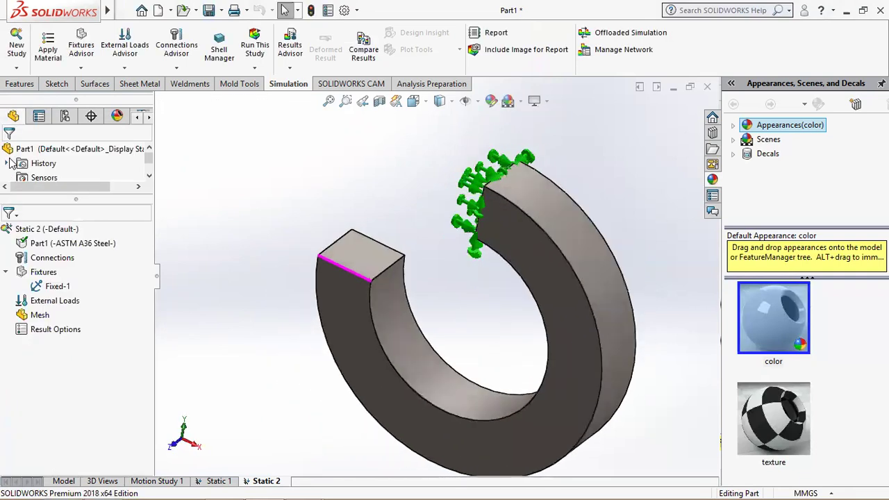
- Apply a reversed 6000 N normal force, Force-1, to the ring's free end face
{"action": "left_click", "coordinate": [351, 259]}
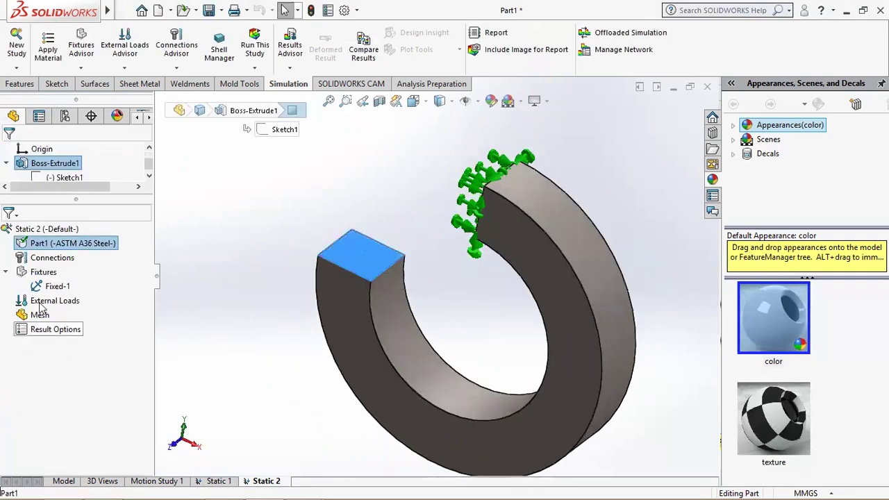
{"action": "right_click", "coordinate": [84, 299]}
{"action": "left_click", "coordinate": [89, 183]}
{"action": "type", "text": "6000"}
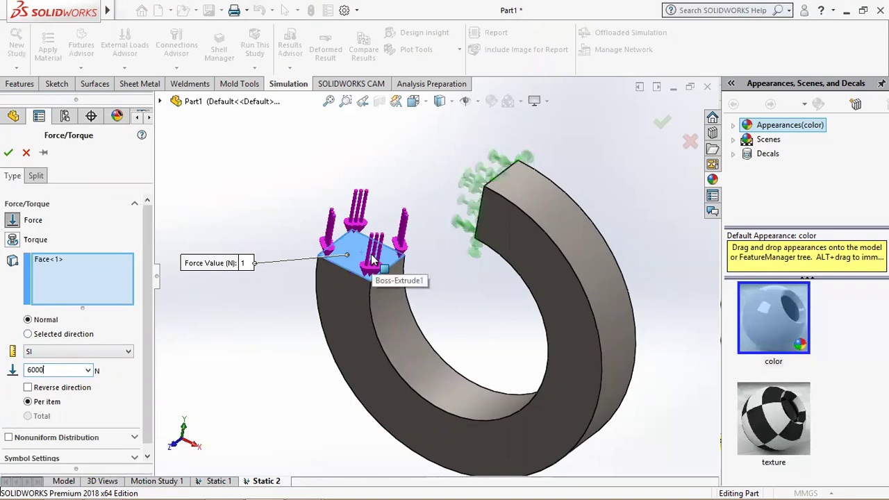
{"action": "left_click", "coordinate": [28, 388]}
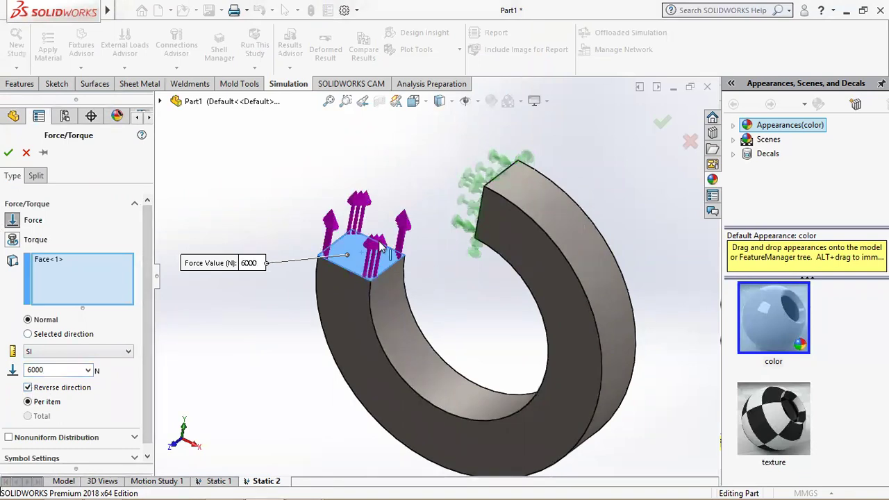
{"action": "left_click", "coordinate": [8, 152]}
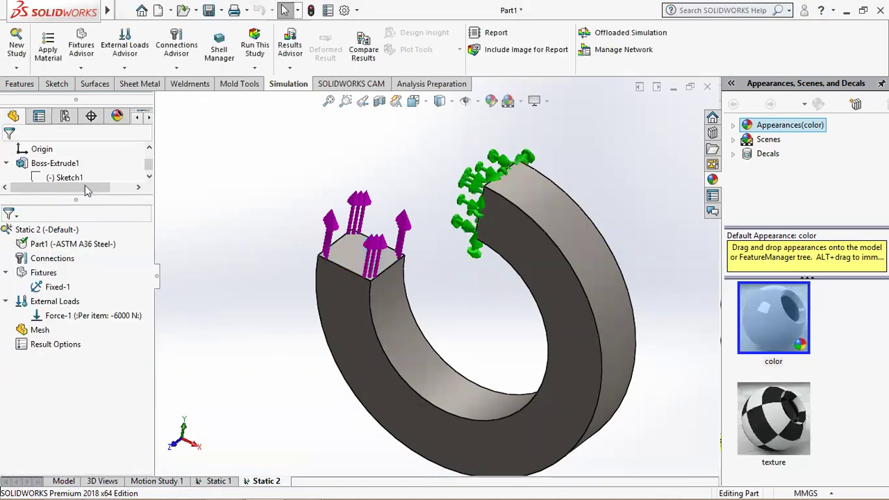
{"action": "right_click", "coordinate": [40, 331]}
- Create the ring's solid mesh at default density and orbit to inspect it
{"action": "left_click", "coordinate": [97, 89]}
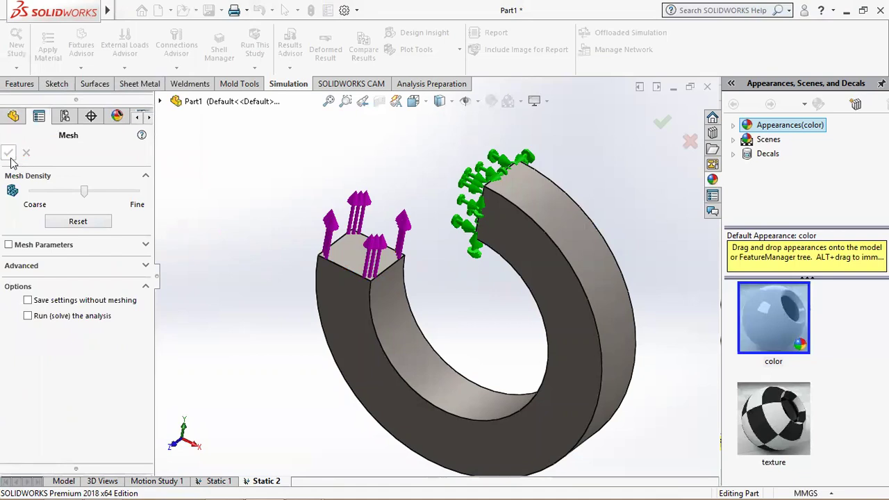
{"action": "left_click", "coordinate": [8, 154]}
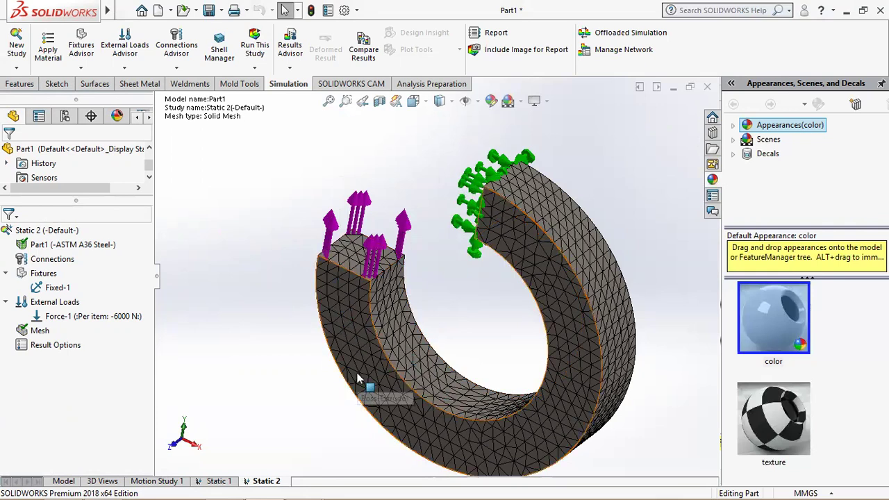
{"action": "key", "text": "Left"}
{"action": "key", "text": "Left"}
{"action": "key", "text": "Left"}
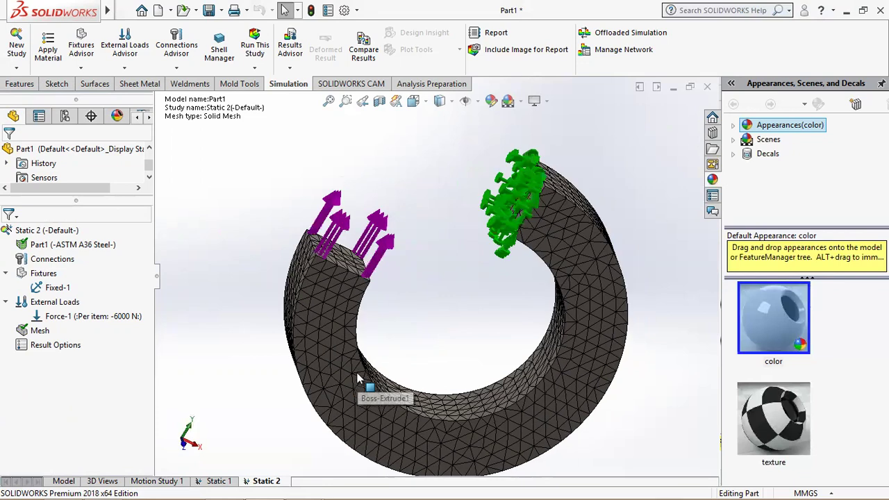
{"action": "key", "text": "Left"}
{"action": "key", "text": "Left"}
{"action": "key", "text": "Left"}
{"action": "key", "text": "Left"}
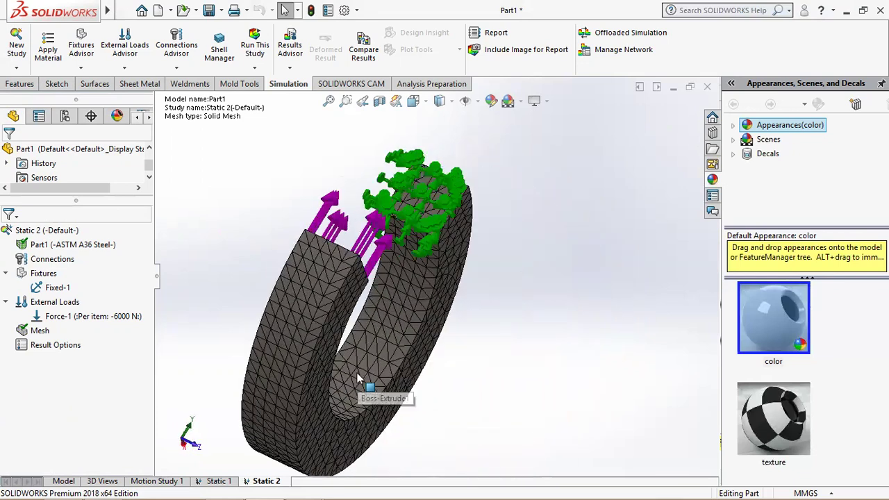
{"action": "key", "text": "Left"}
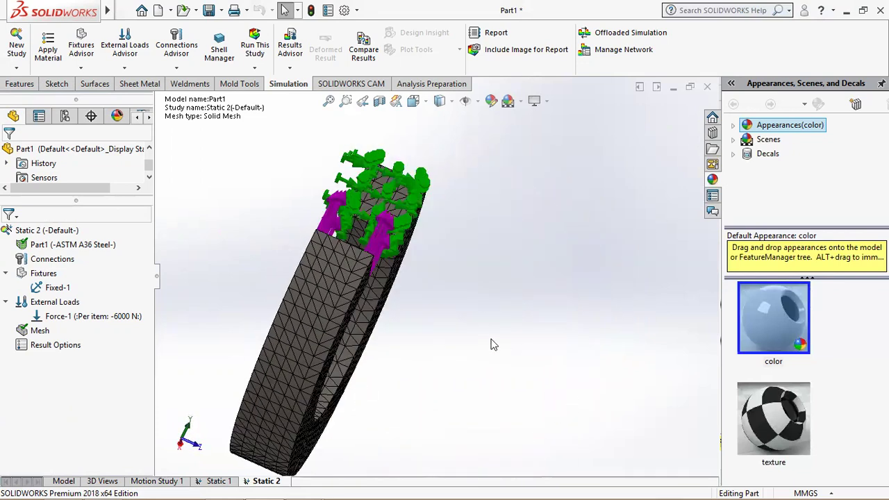
{"action": "mouse_move", "coordinate": [450, 337]}
{"action": "middle_mouse_down"}
{"action": "mouse_move", "coordinate": [391, 338]}
{"action": "mouse_move", "coordinate": [375, 327]}
{"action": "middle_mouse_up"}
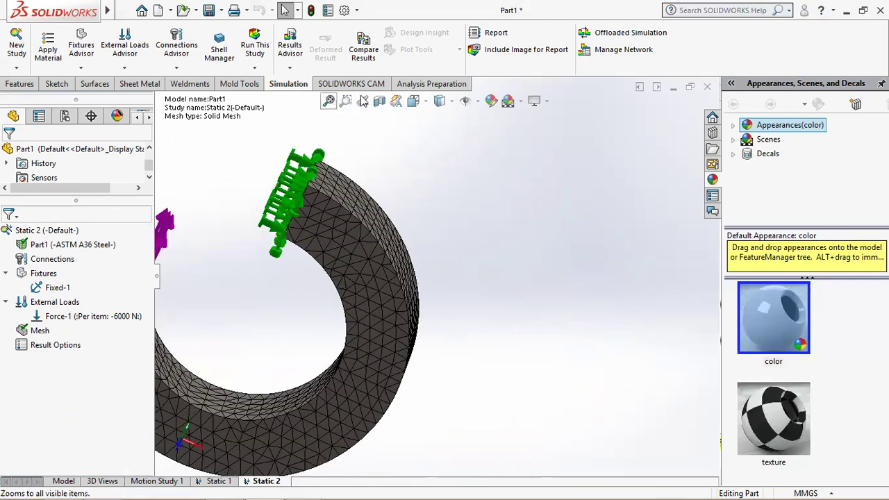
- Fit the model in Isometric view and run the Static 2 study
{"action": "left_click", "coordinate": [363, 101]}
{"action": "left_click", "coordinate": [413, 101]}
{"action": "left_click", "coordinate": [487, 136]}
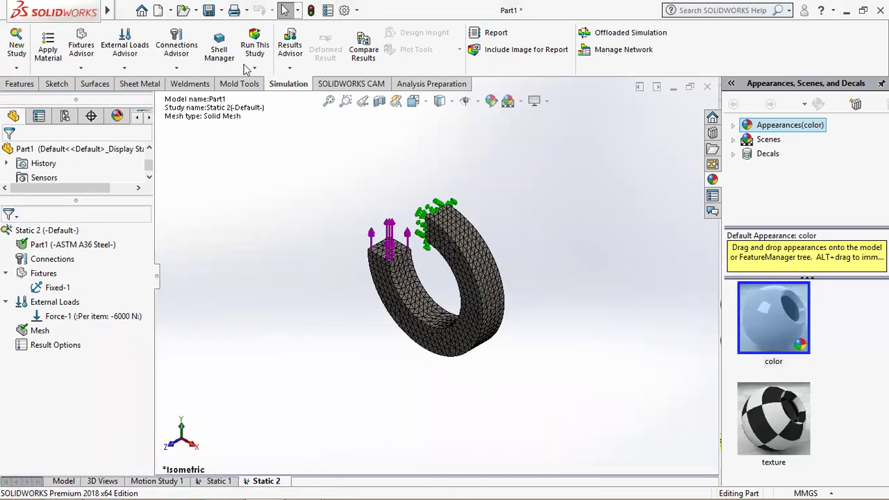
{"action": "left_click", "coordinate": [255, 46]}
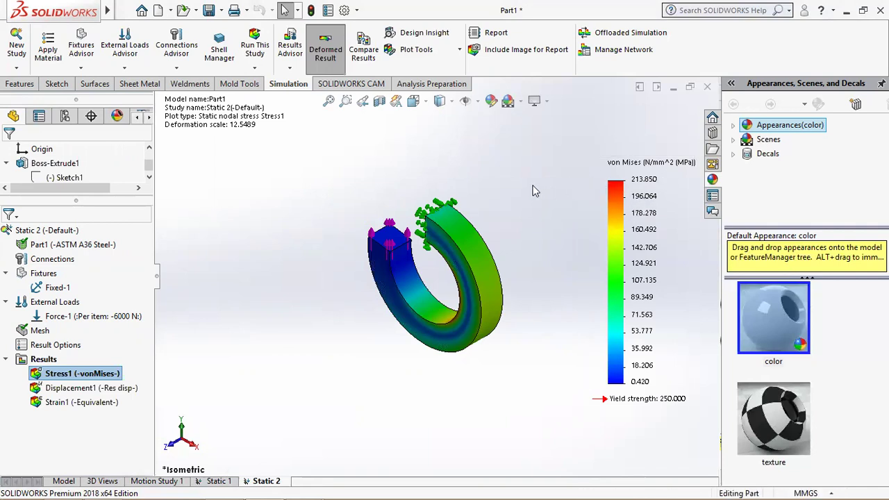
- Zoom in on the 1.277 mm Displacement1 plot, then bring up the hand-calculation slide
{"action": "double_click", "coordinate": [87, 388]}
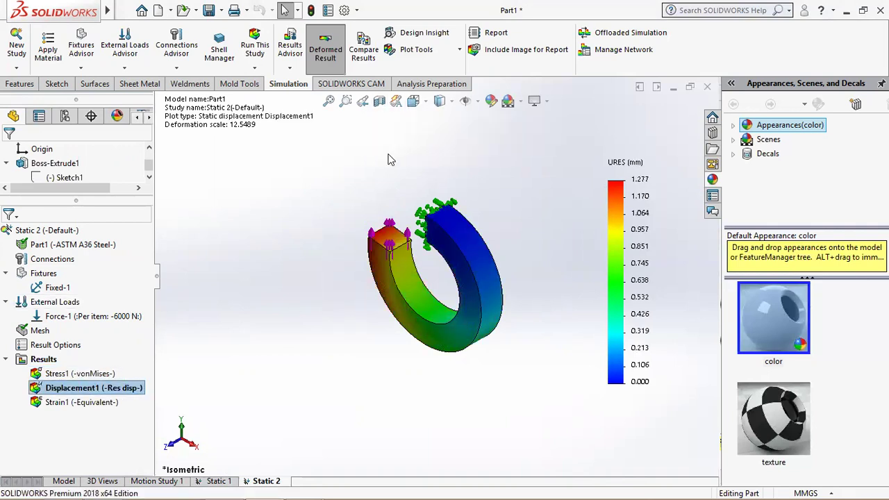
{"action": "left_click", "coordinate": [345, 101]}
{"action": "mouse_move", "coordinate": [338, 180]}
{"action": "left_mouse_down"}
{"action": "mouse_move", "coordinate": [532, 321]}
{"action": "mouse_move", "coordinate": [534, 403]}
{"action": "left_mouse_up"}
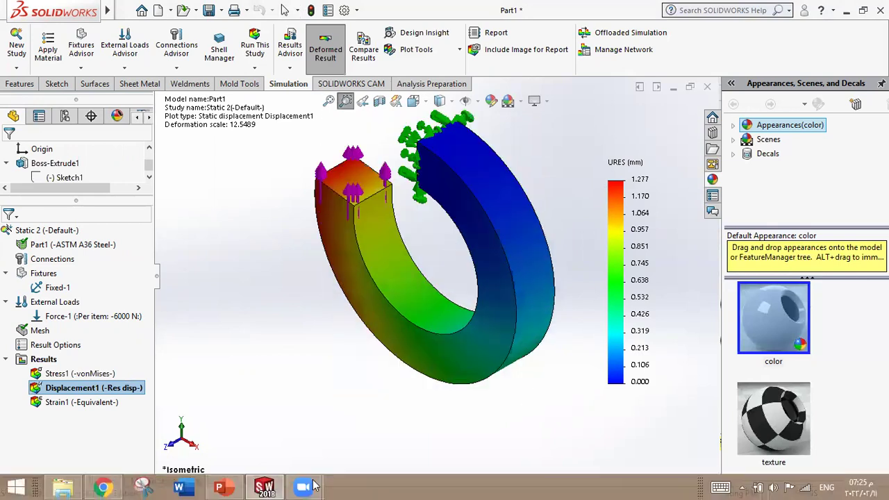
{"action": "left_click", "coordinate": [223, 487]}
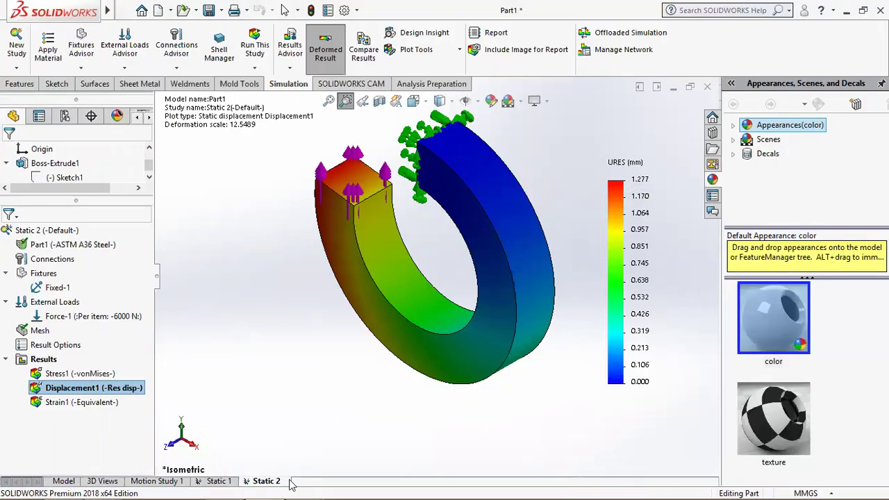
{"action": "left_click", "coordinate": [240, 485]}
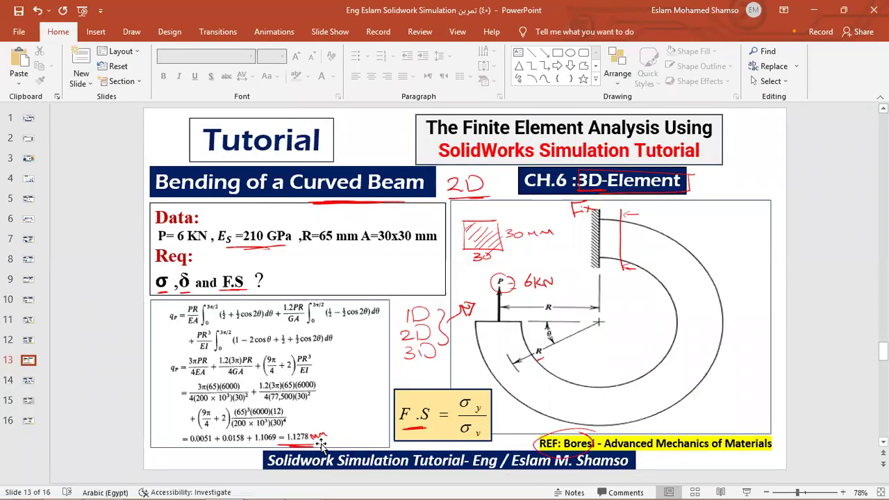
- Return from the 1.1278 mm hand-calculation slide to the SOLIDWORKS displacement plot
{"action": "left_click", "coordinate": [224, 486]}
{"action": "mouse_move", "coordinate": [345, 101]}
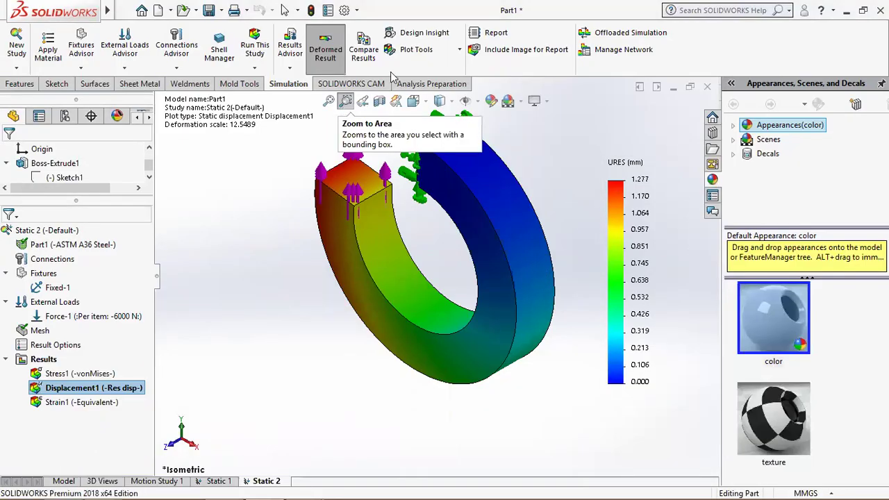
{"action": "left_click", "coordinate": [412, 50]}
{"action": "left_click", "coordinate": [410, 160]}
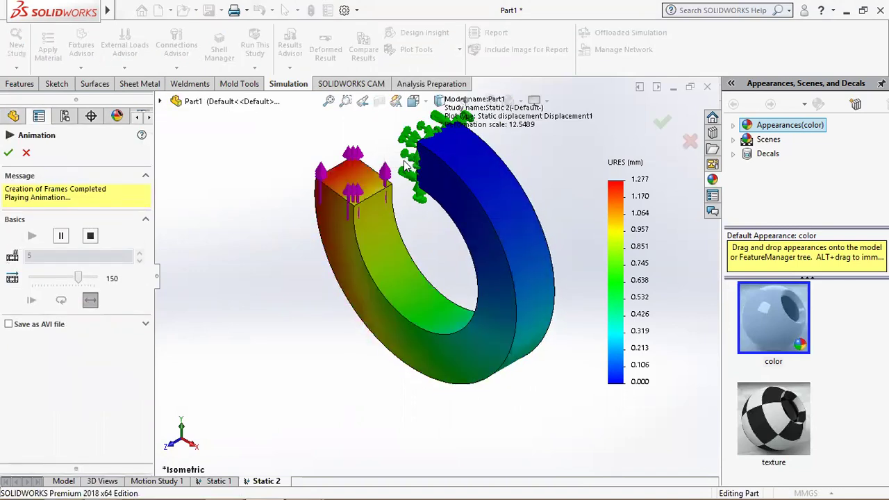
{"action": "left_click", "coordinate": [8, 152]}
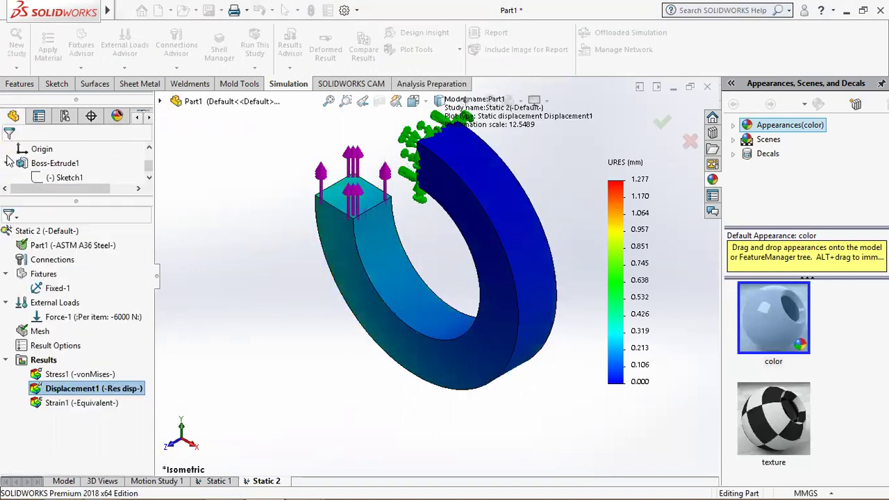
- Plot Factor of Safety by Max von Mises Stress (minimum 1.2) and compare on the slide
{"action": "right_click", "coordinate": [43, 360]}
{"action": "left_click", "coordinate": [97, 195]}
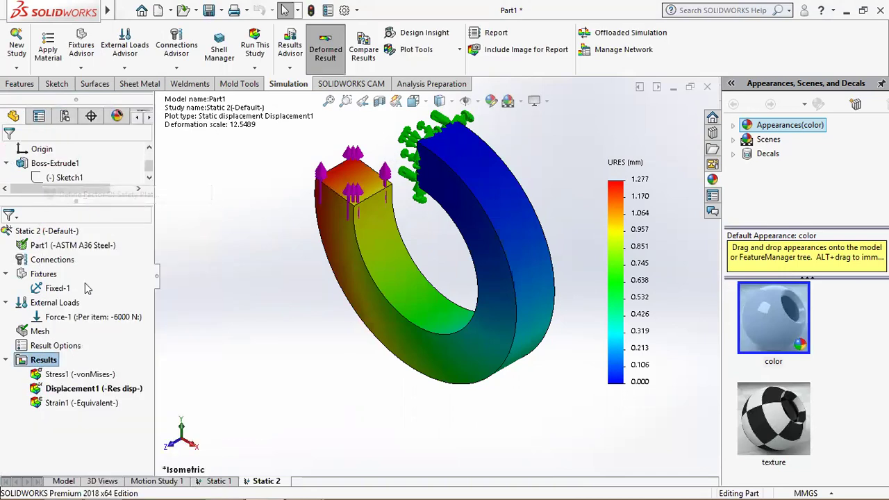
{"action": "left_click", "coordinate": [70, 272]}
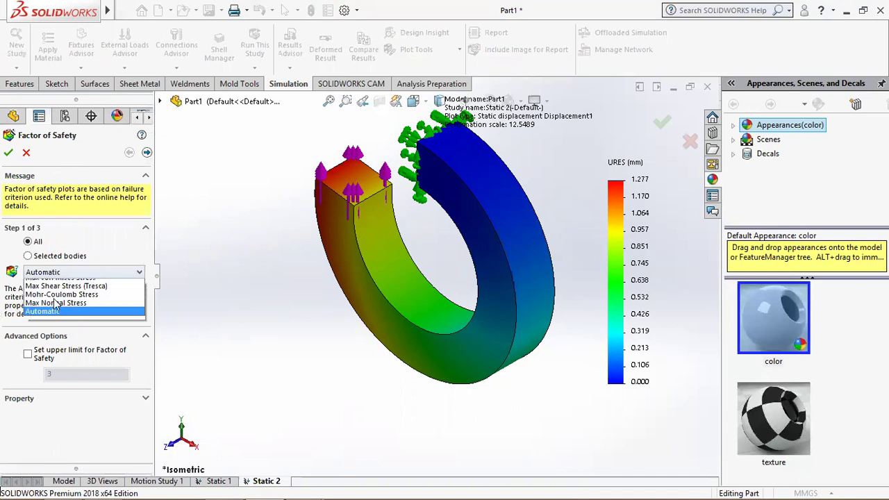
{"action": "left_click", "coordinate": [64, 284]}
{"action": "left_click", "coordinate": [8, 153]}
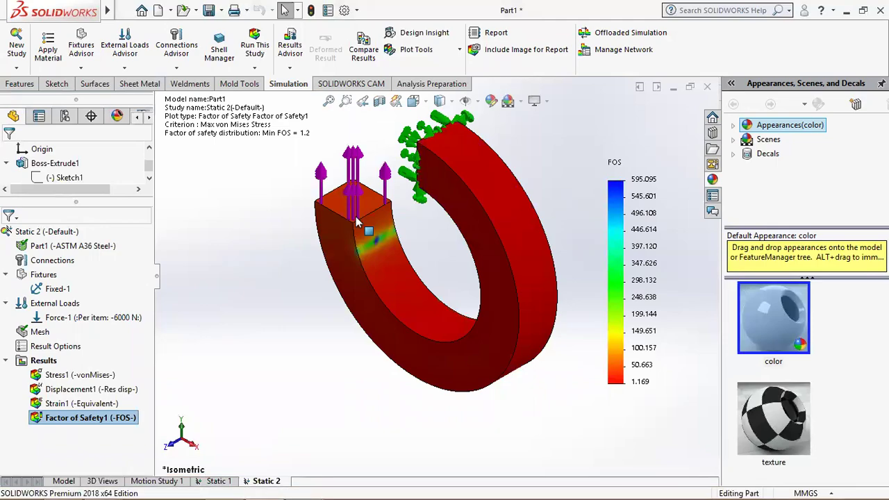
{"action": "mouse_move", "coordinate": [219, 487]}
{"action": "left_click", "coordinate": [224, 410]}
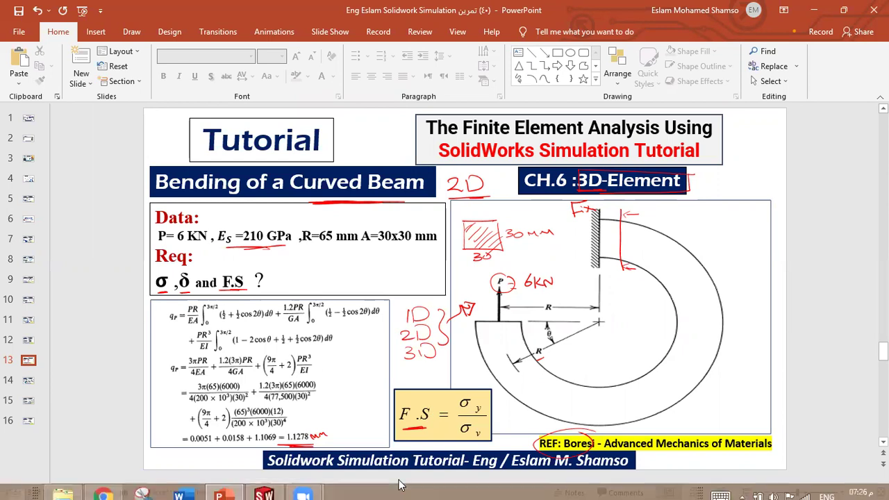
{"action": "mouse_move", "coordinate": [266, 487]}
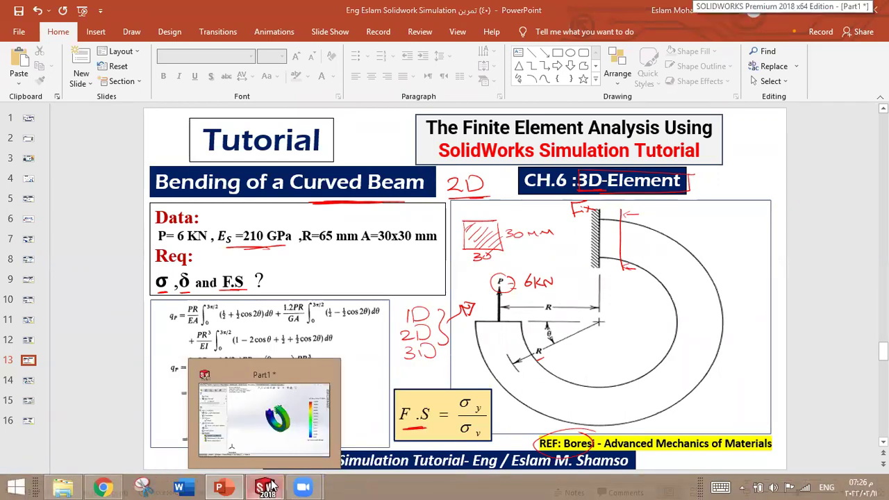
- Bring SOLIDWORKS back in front showing the factor of safety plot
{"action": "left_click", "coordinate": [268, 486]}
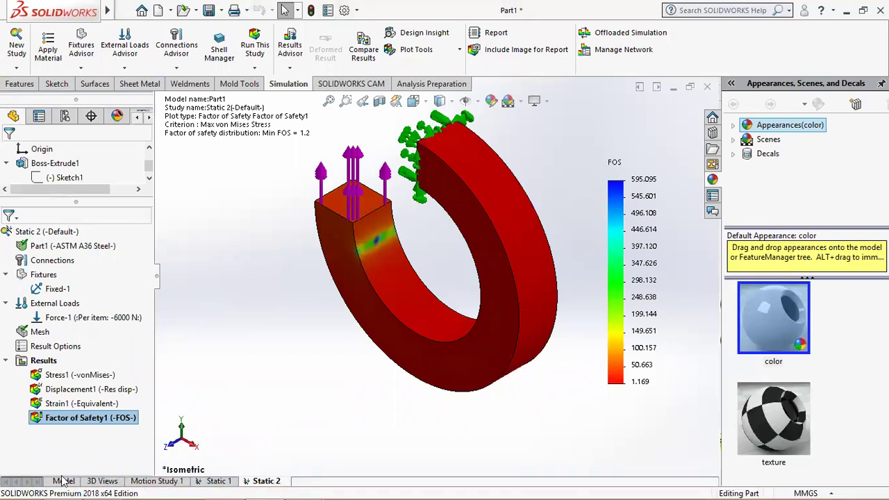
- Return to the C-ring model and create a new blank part, Part2
{"action": "left_click", "coordinate": [63, 481]}
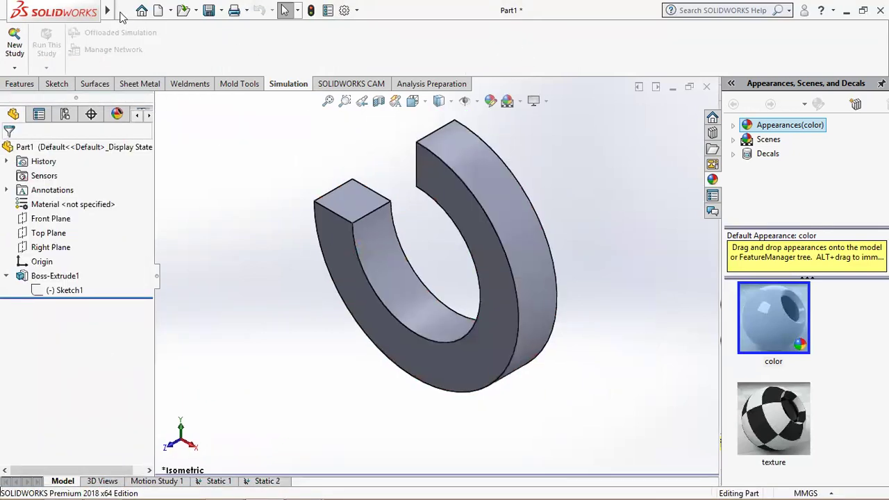
{"action": "left_click", "coordinate": [159, 12]}
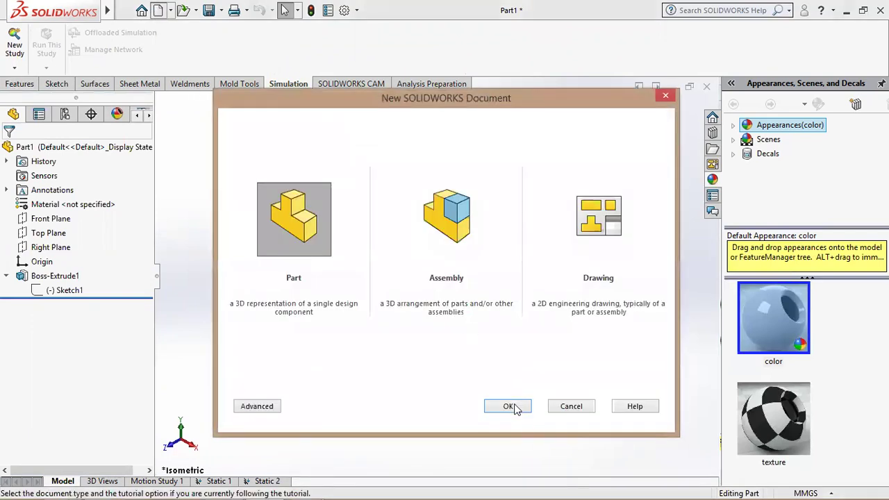
{"action": "left_click", "coordinate": [513, 407]}
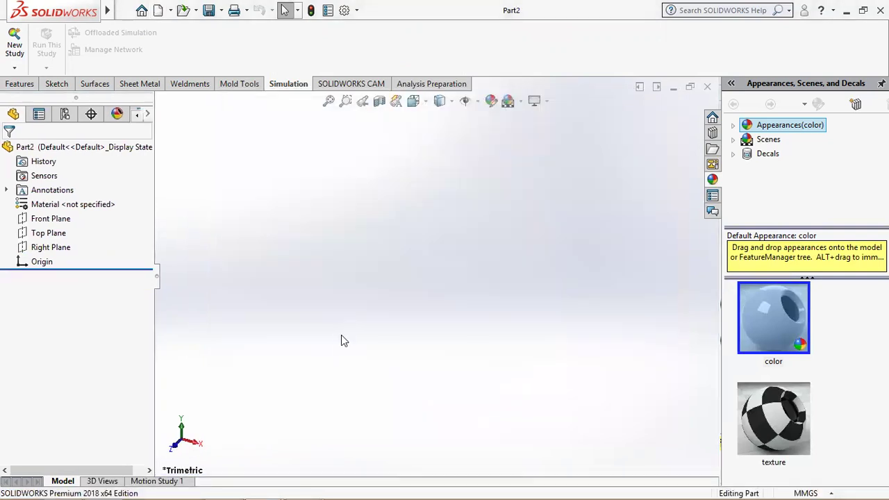
- Start a Front Plane sketch with a circle centred on the origin
{"action": "left_click", "coordinate": [58, 220]}
{"action": "left_click", "coordinate": [74, 198]}
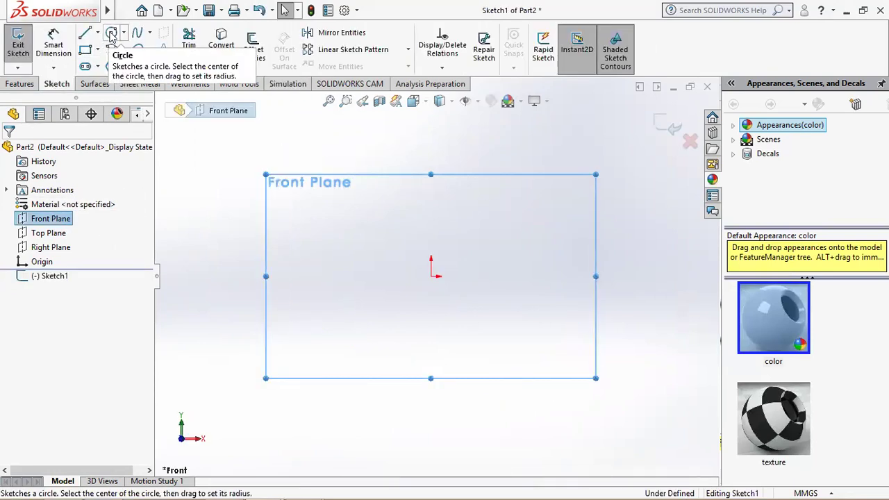
{"action": "left_click", "coordinate": [110, 34]}
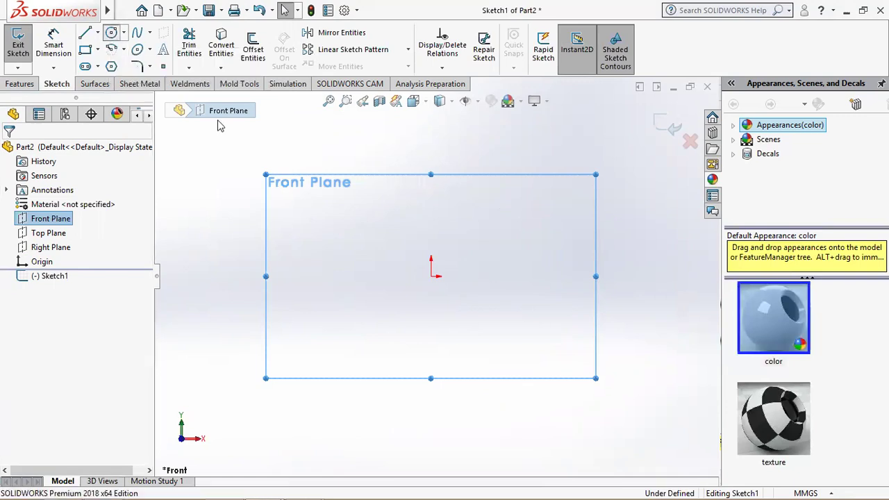
{"action": "left_click", "coordinate": [431, 278]}
{"action": "left_click", "coordinate": [358, 352]}
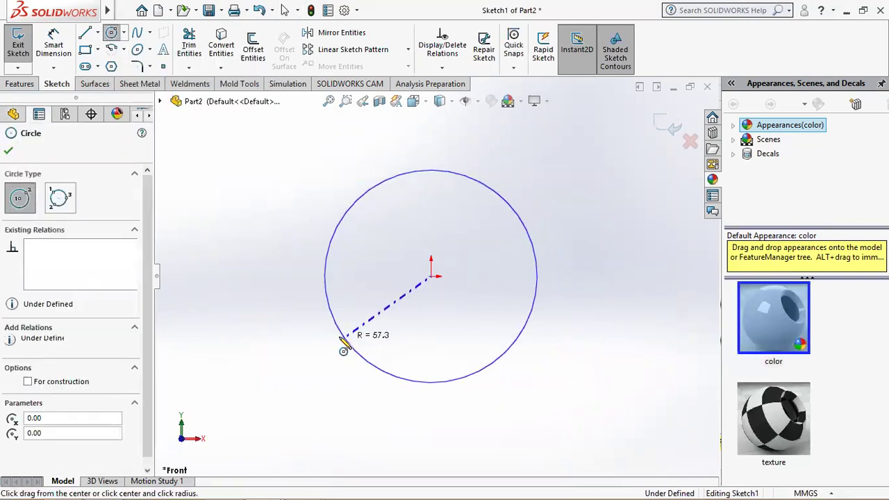
{"action": "left_click", "coordinate": [9, 149]}
- Dimension the circle to Ø130 mm after checking the reference slide
{"action": "left_click", "coordinate": [54, 43]}
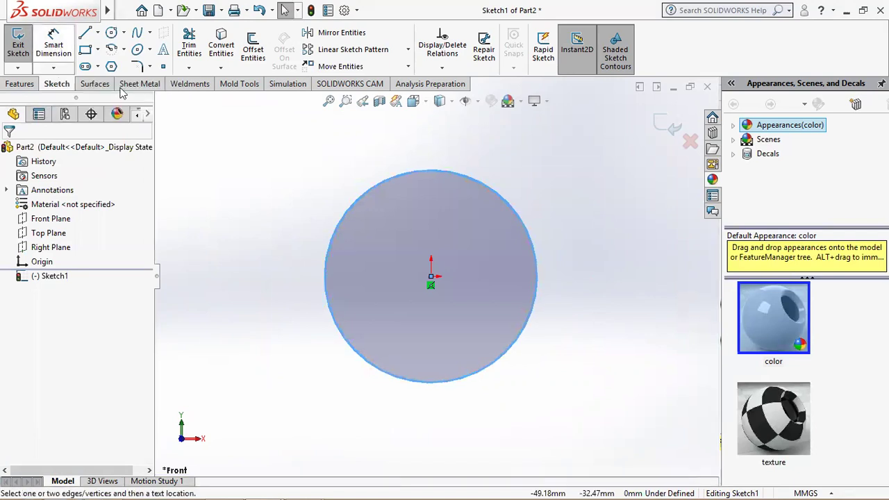
{"action": "left_click", "coordinate": [332, 248]}
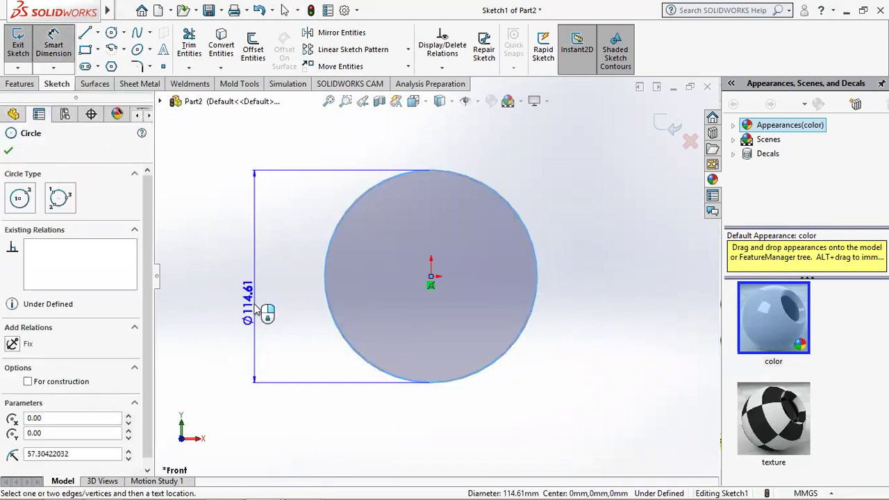
{"action": "left_click", "coordinate": [255, 305]}
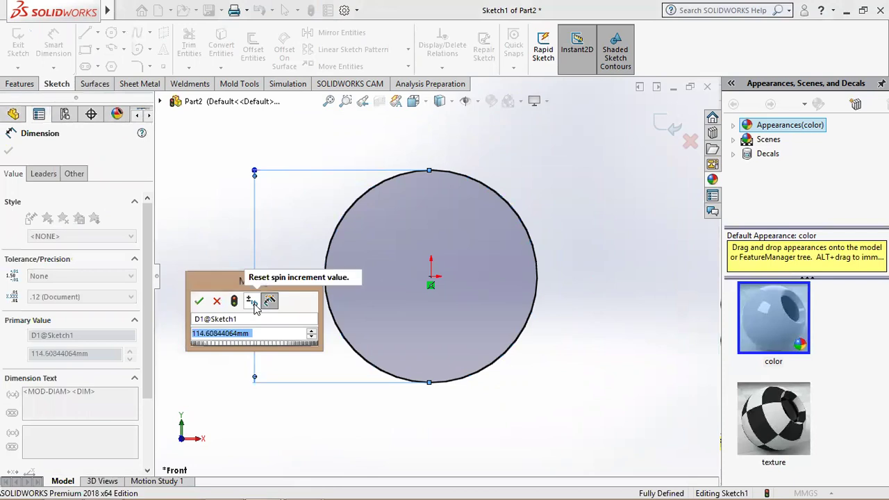
{"action": "type", "text": "130"}
{"action": "key", "text": "Return"}
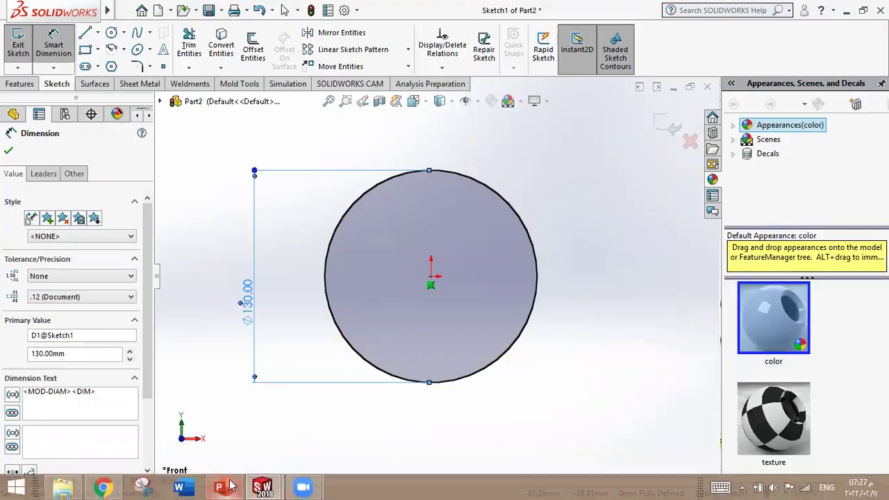
{"action": "left_click", "coordinate": [231, 485]}
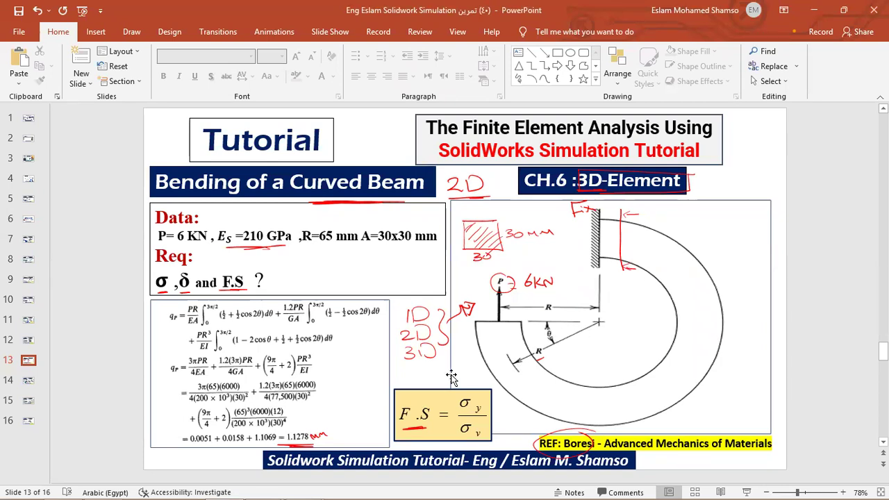
{"action": "mouse_move", "coordinate": [263, 487]}
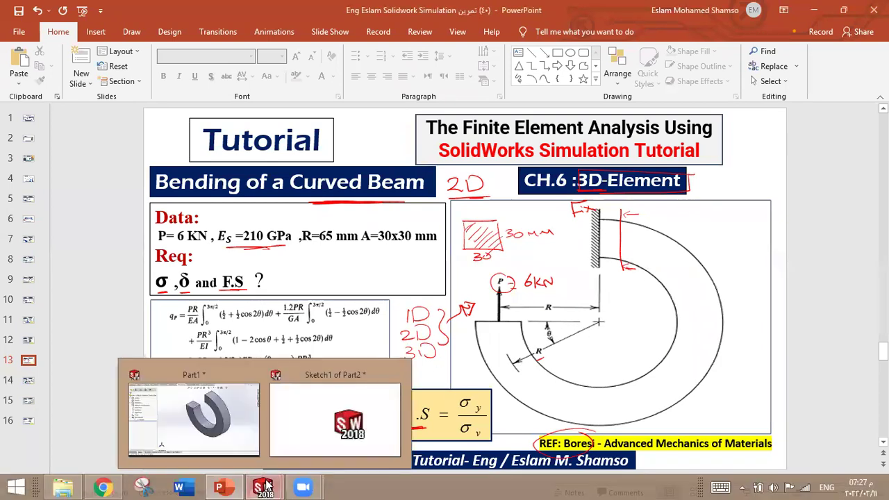
{"action": "left_click", "coordinate": [299, 448]}
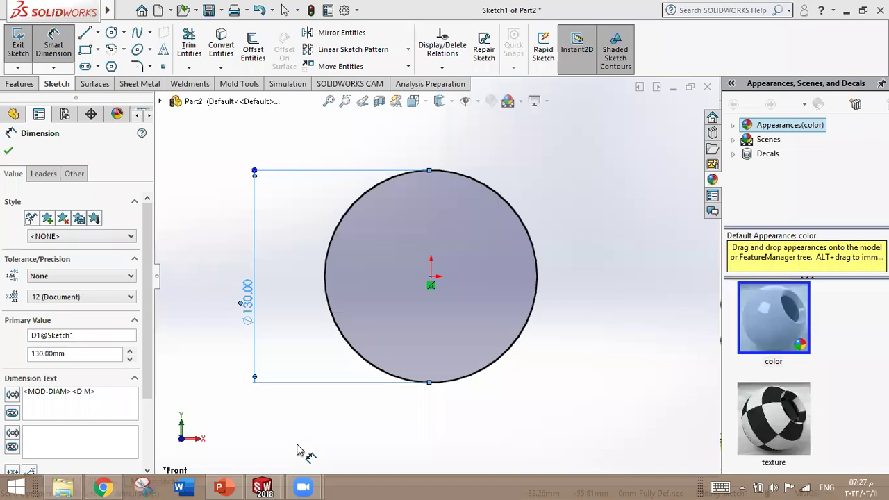
{"action": "left_click", "coordinate": [8, 150]}
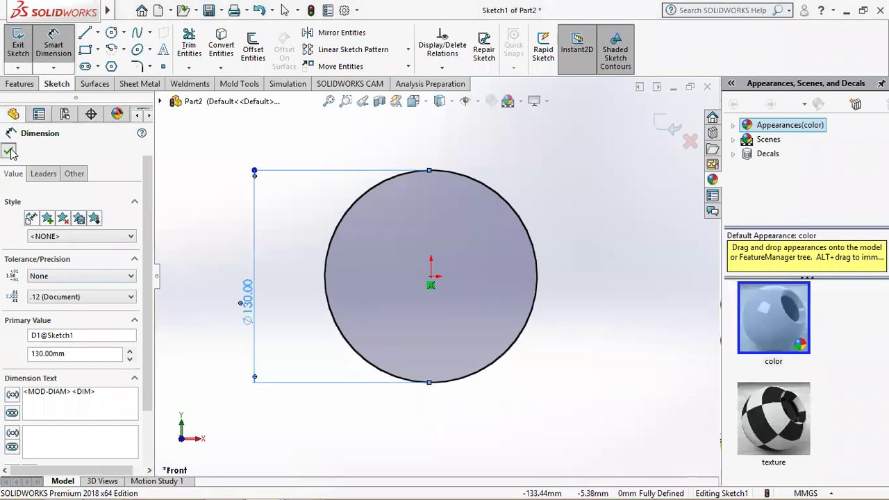
- Draw vertical and horizontal guide lines from the circle's centre past its edge
{"action": "left_click", "coordinate": [85, 32]}
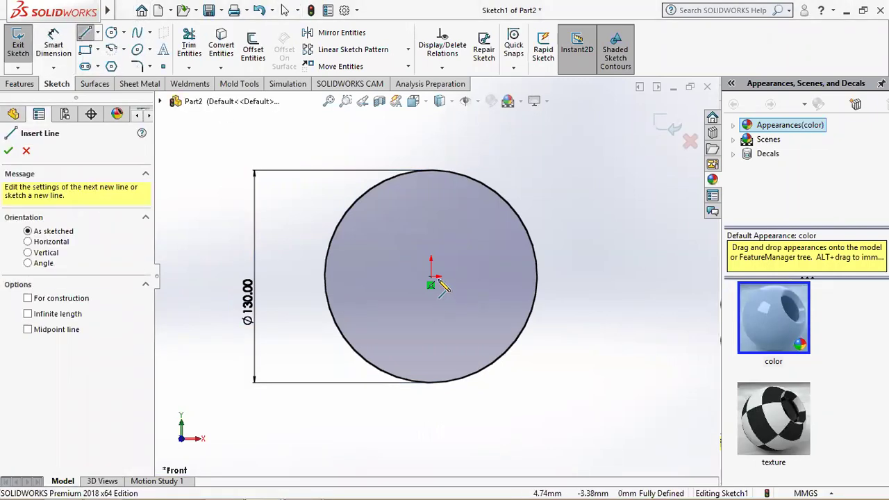
{"action": "left_click", "coordinate": [431, 276]}
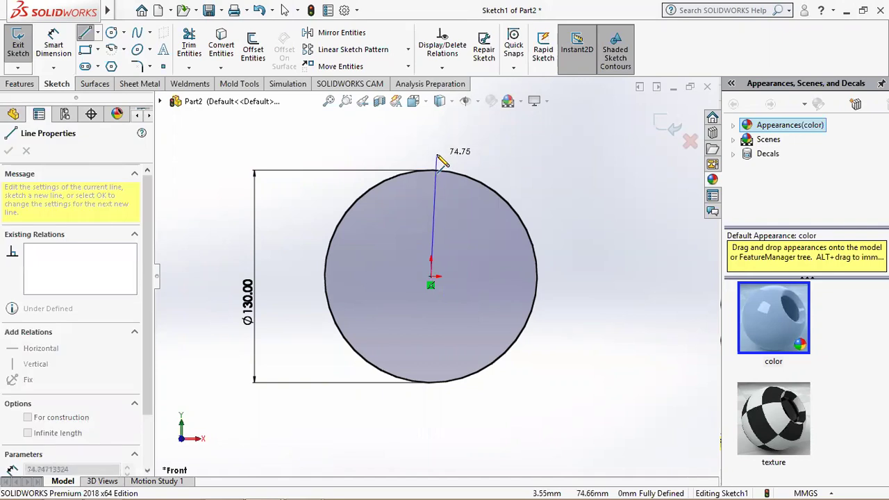
{"action": "left_click", "coordinate": [431, 154]}
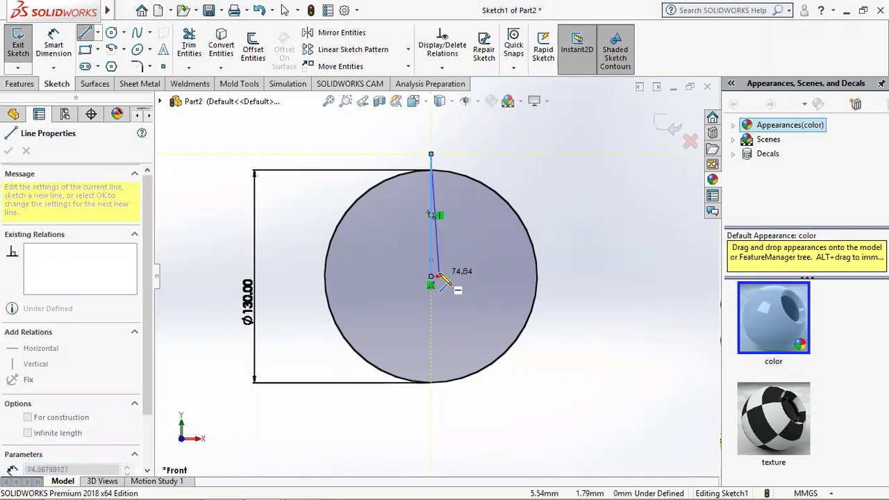
{"action": "key", "text": "Escape"}
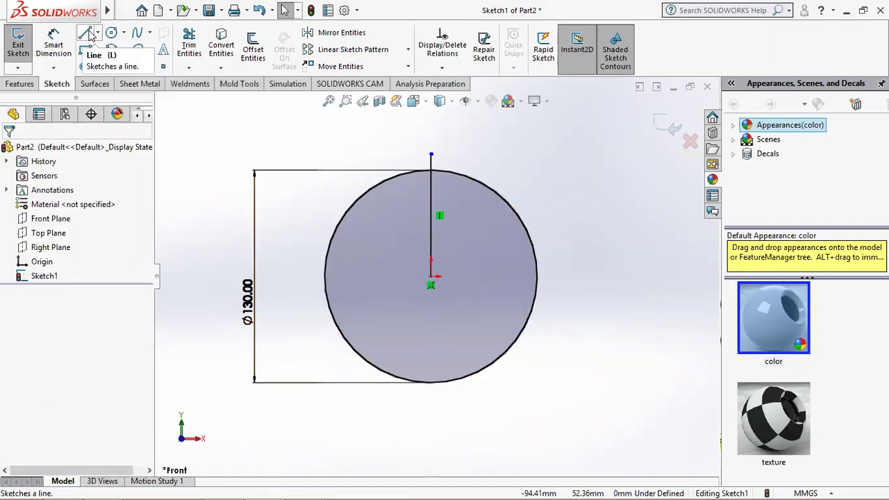
{"action": "left_click", "coordinate": [85, 32]}
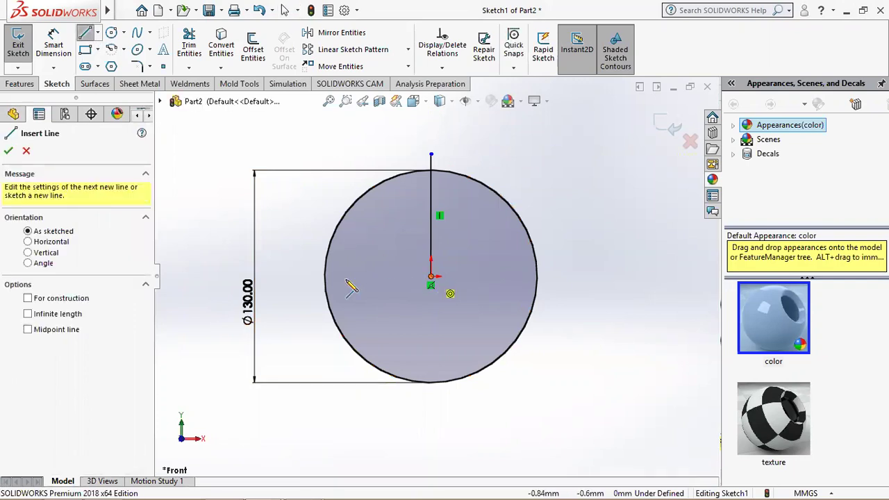
{"action": "left_click", "coordinate": [431, 278]}
{"action": "left_click", "coordinate": [308, 276]}
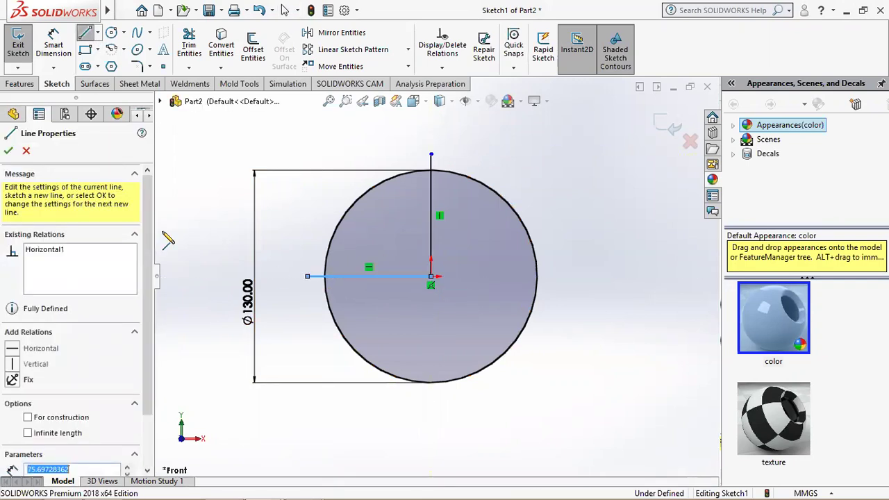
- Trim away the upper-left quarter and guide lines, leaving a three-quarter arc
{"action": "left_click", "coordinate": [189, 41]}
{"action": "left_click", "coordinate": [332, 253]}
{"action": "left_click", "coordinate": [317, 277]}
{"action": "left_click", "coordinate": [432, 233]}
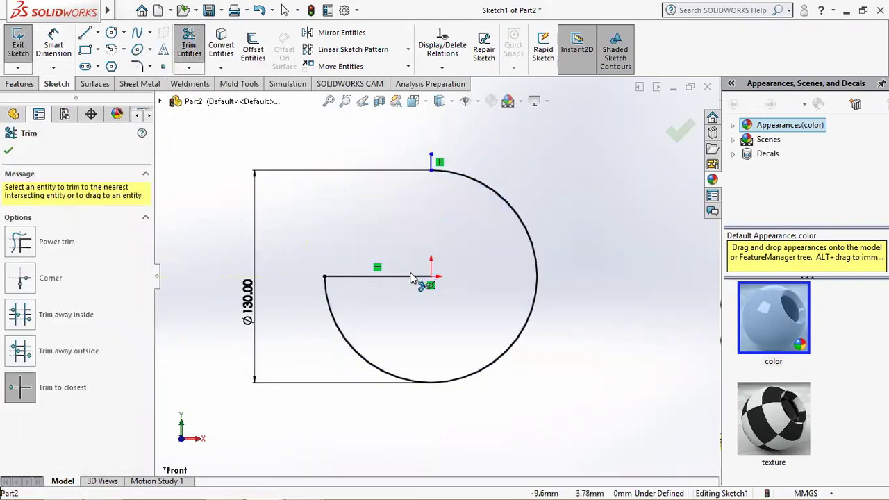
{"action": "left_click", "coordinate": [419, 276]}
{"action": "left_click", "coordinate": [432, 161]}
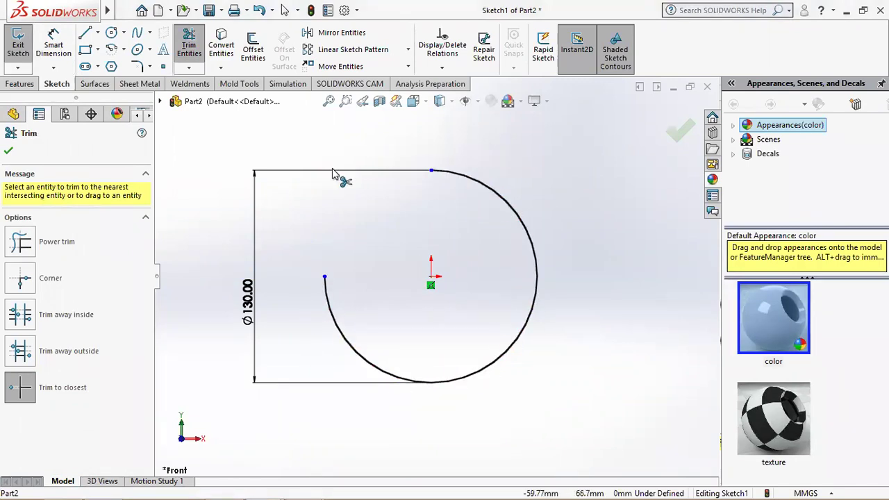
{"action": "left_click", "coordinate": [8, 150]}
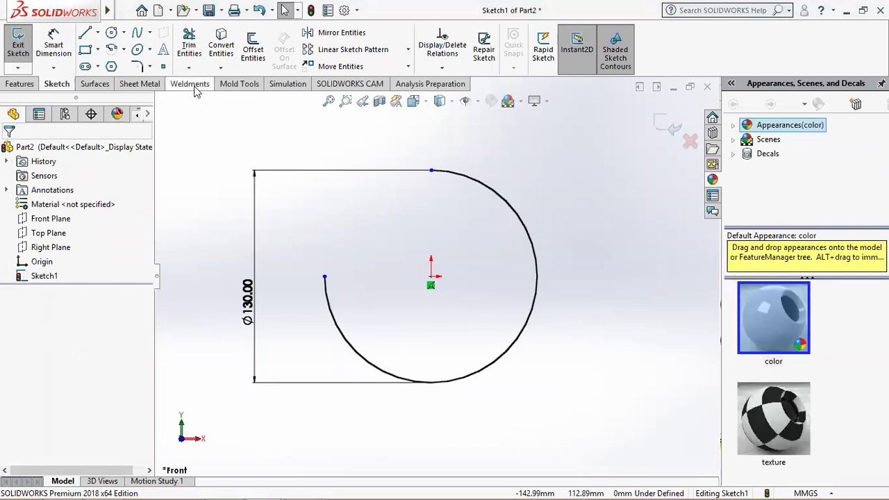
{"action": "left_click_drag", "start_coordinate": [195, 93], "coordinate": [198, 102]}
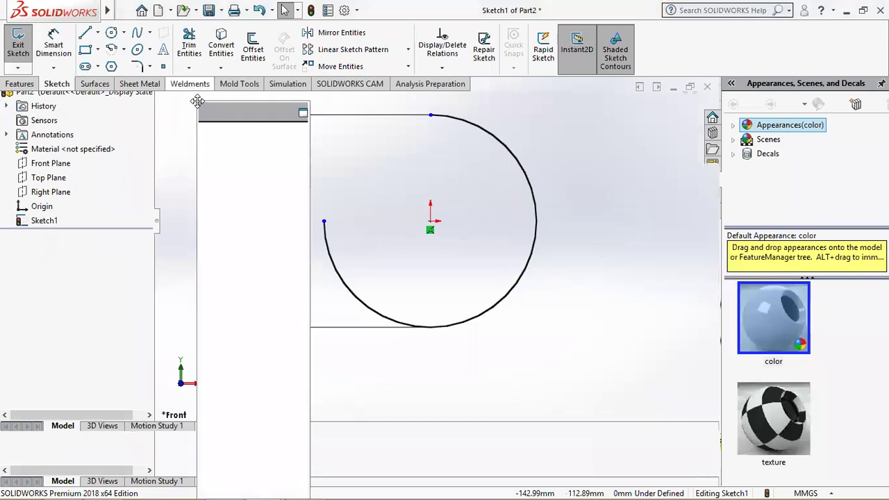
{"action": "double_click", "coordinate": [197, 101]}
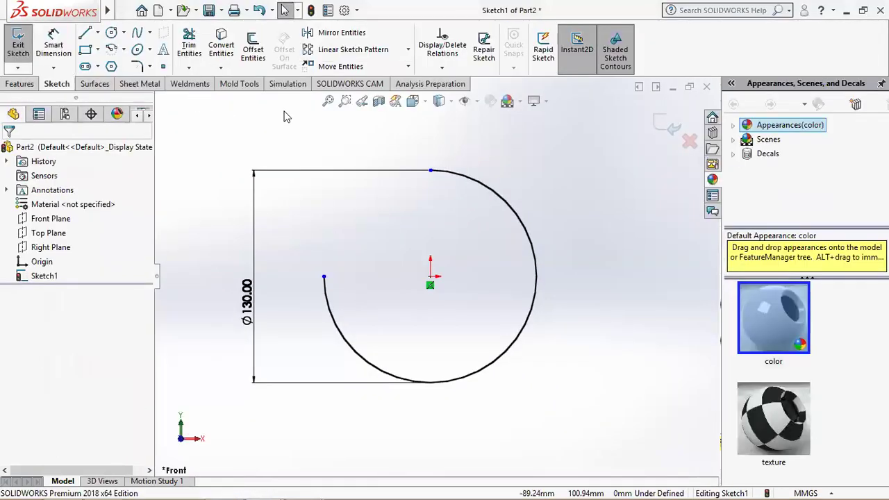
- Add an ISO pipe 21.3 x 2.3 structural member along the three-quarter arc
{"action": "left_click", "coordinate": [668, 125]}
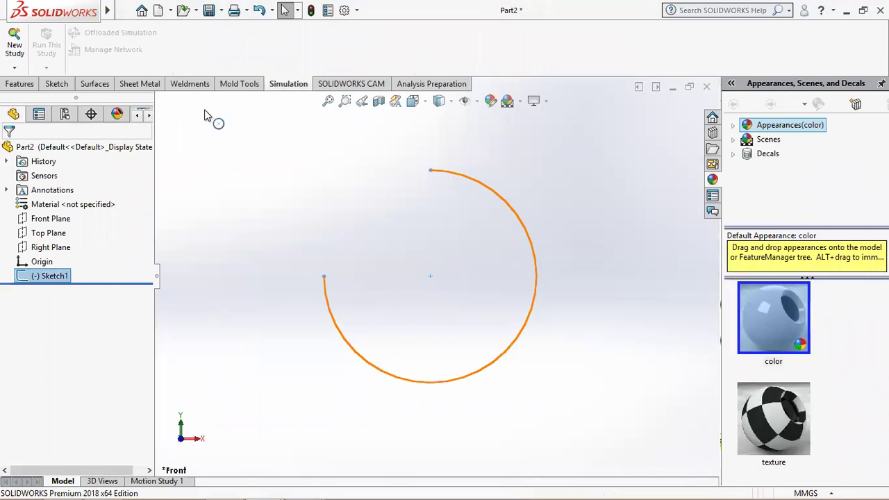
{"action": "left_click", "coordinate": [189, 84]}
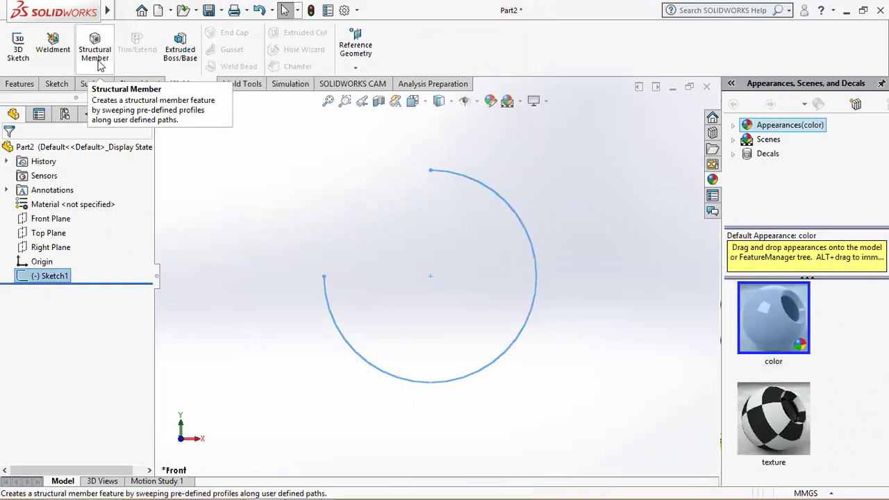
{"action": "left_click", "coordinate": [100, 55]}
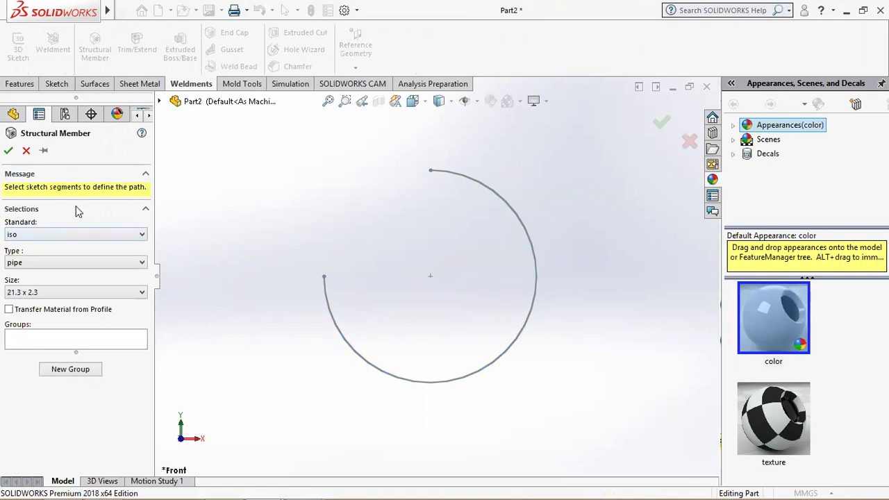
{"action": "left_click", "coordinate": [55, 345]}
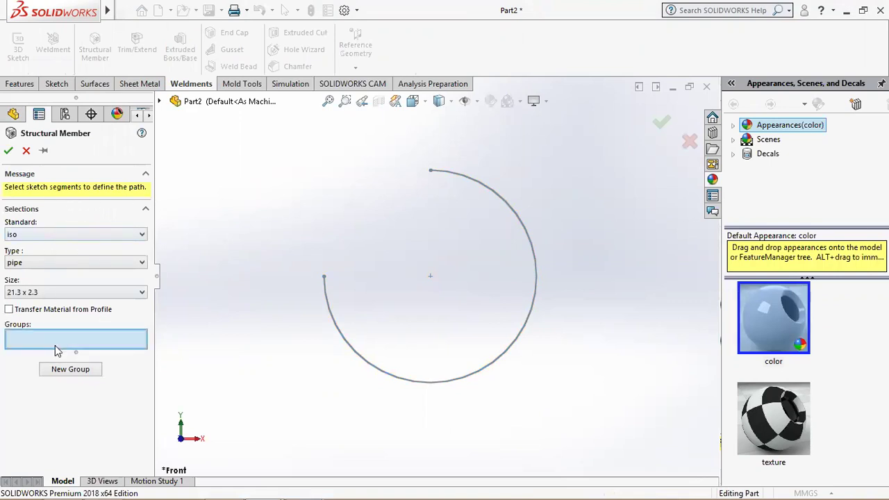
{"action": "left_click", "coordinate": [330, 315]}
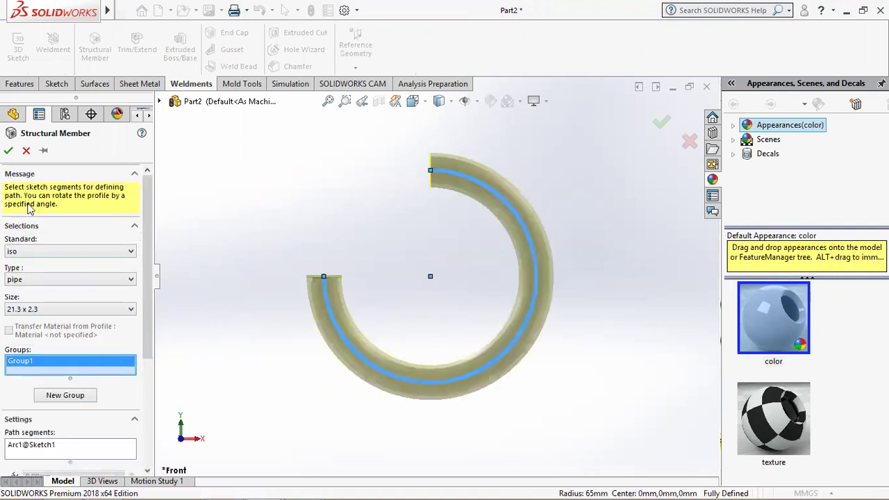
{"action": "left_click", "coordinate": [9, 152]}
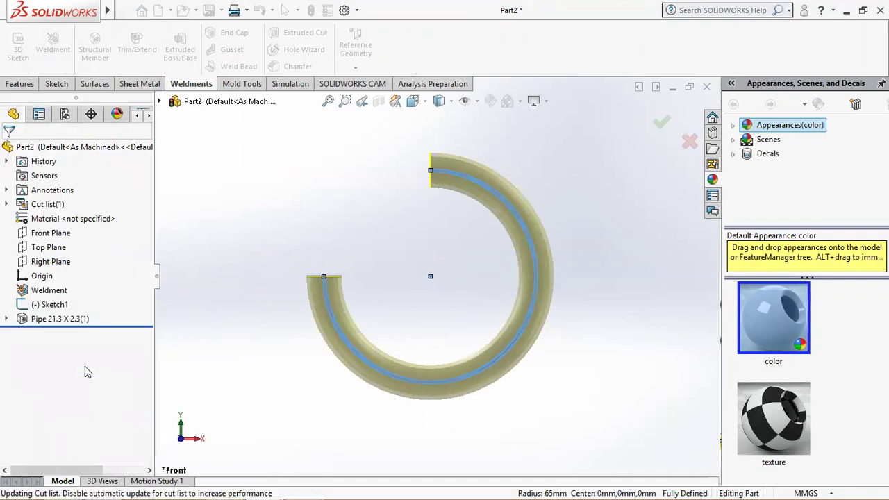
{"action": "key", "text": "Left"}
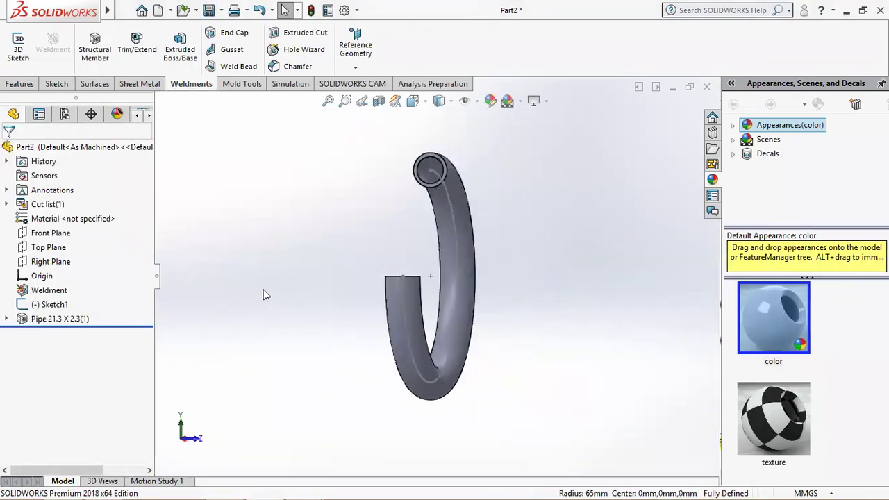
{"action": "key", "text": "Left"}
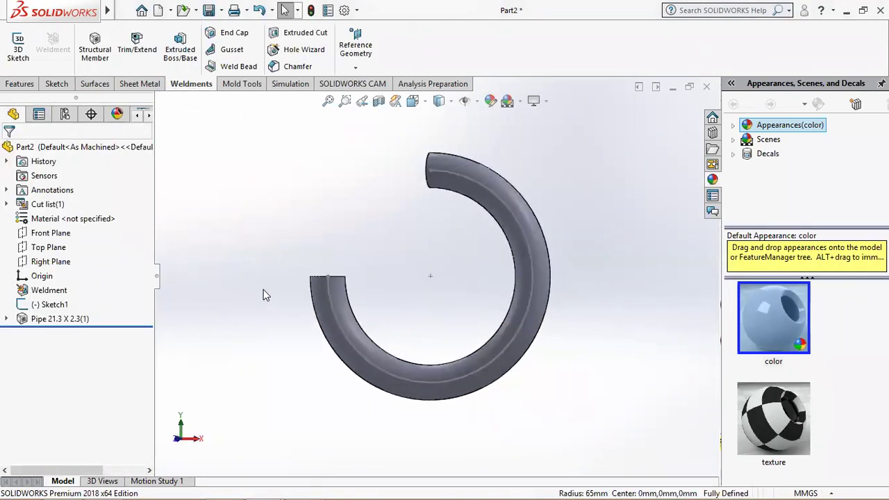
- Edit the pipe's profile sketch, viewed Normal To and zoomed on its circles
{"action": "left_click", "coordinate": [5, 319]}
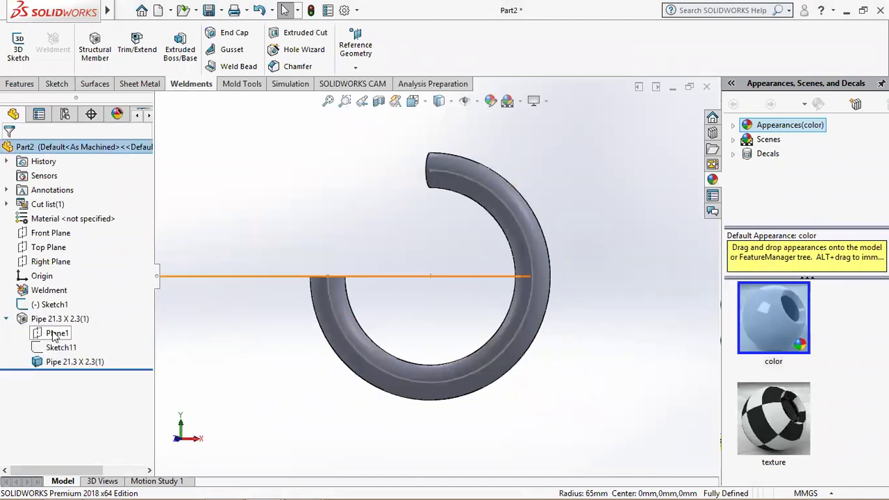
{"action": "left_click", "coordinate": [60, 347]}
{"action": "left_click", "coordinate": [66, 316]}
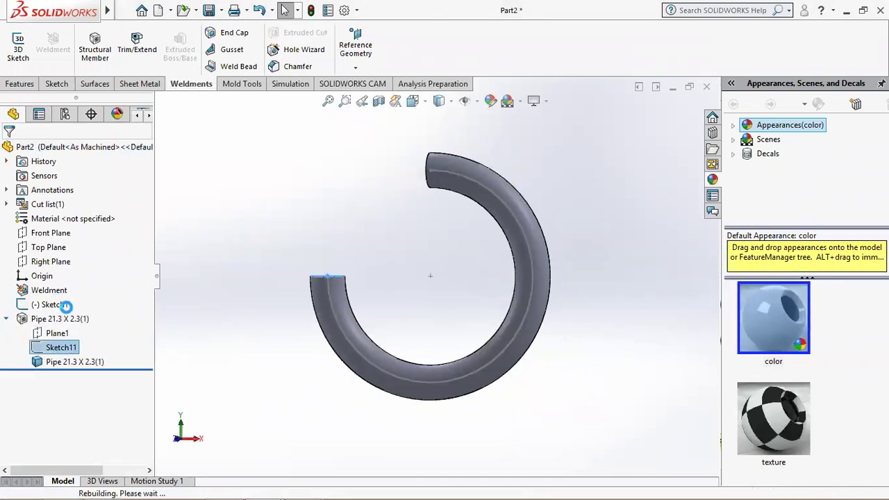
{"action": "right_click", "coordinate": [64, 337]}
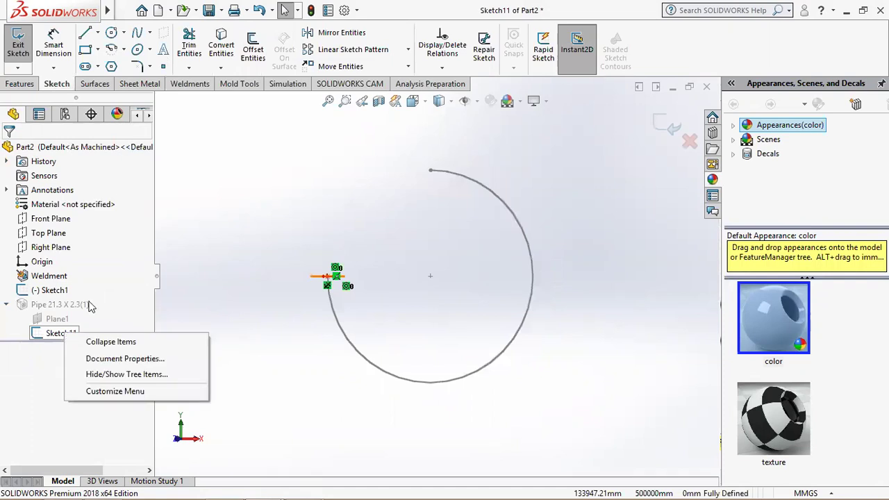
{"action": "left_click", "coordinate": [54, 335]}
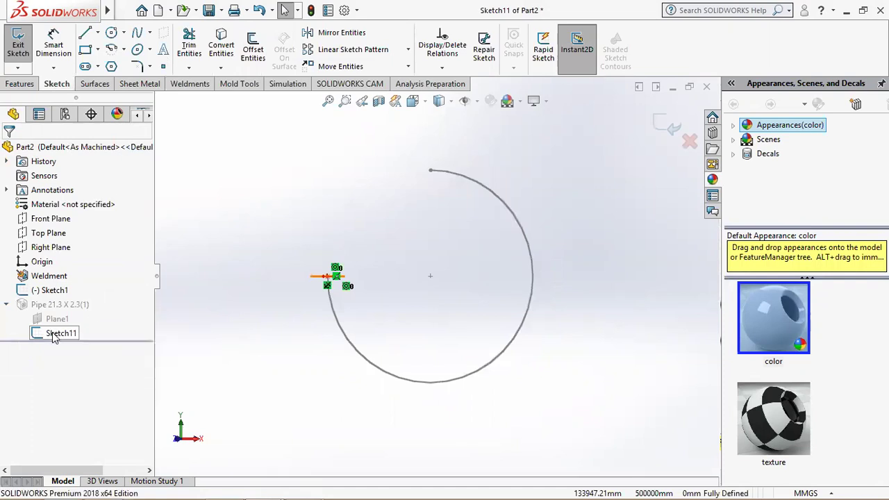
{"action": "left_click", "coordinate": [413, 101]}
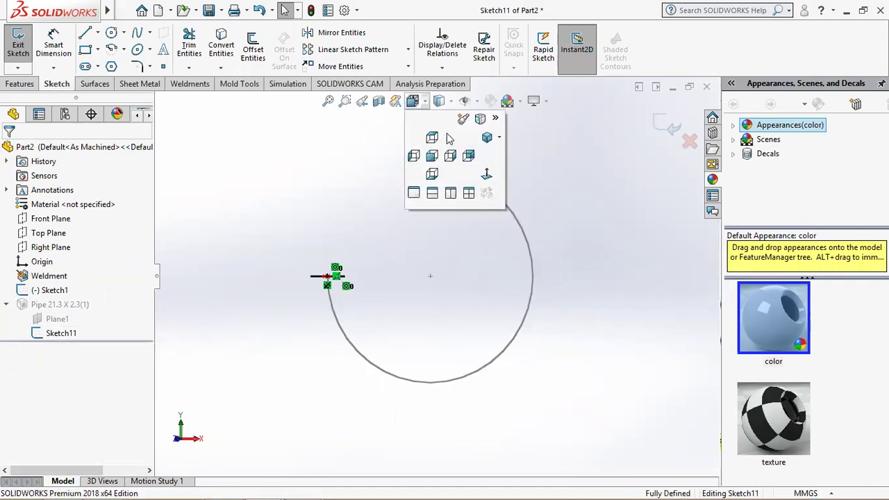
{"action": "left_click", "coordinate": [484, 175]}
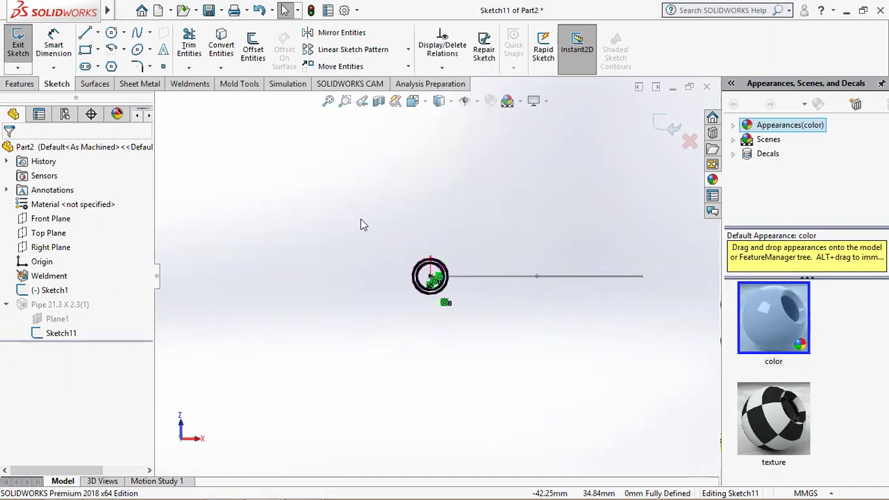
{"action": "left_click", "coordinate": [346, 100]}
{"action": "left_click_drag", "start_coordinate": [382, 239], "coordinate": [516, 375]}
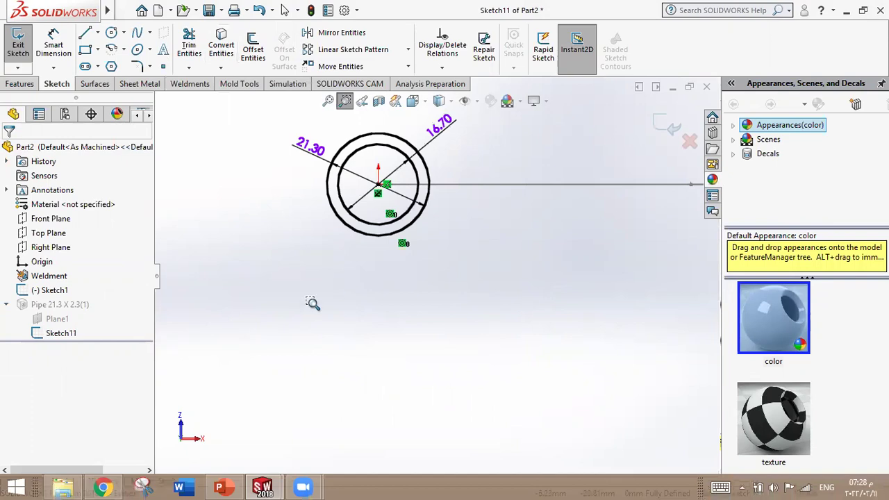
- Trim both profile circles and draw a center rectangle on the path end
{"action": "left_click", "coordinate": [189, 46]}
{"action": "left_click", "coordinate": [360, 156]}
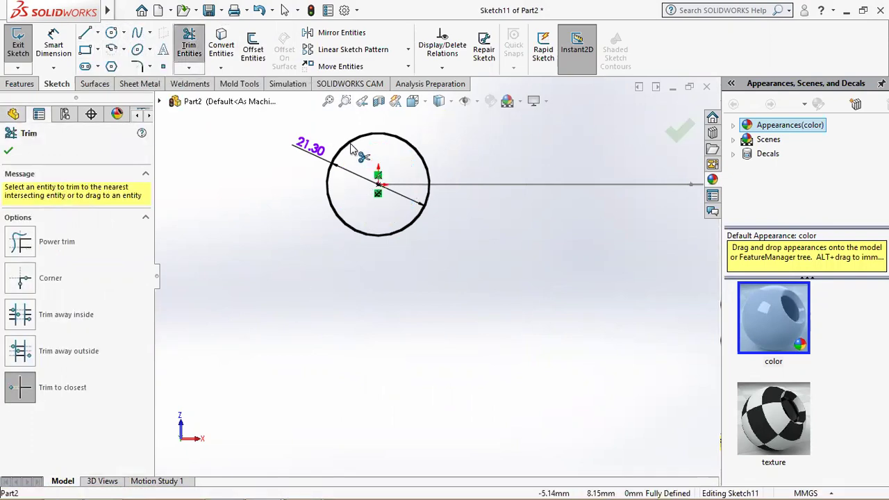
{"action": "left_click", "coordinate": [333, 160]}
{"action": "left_click", "coordinate": [84, 51]}
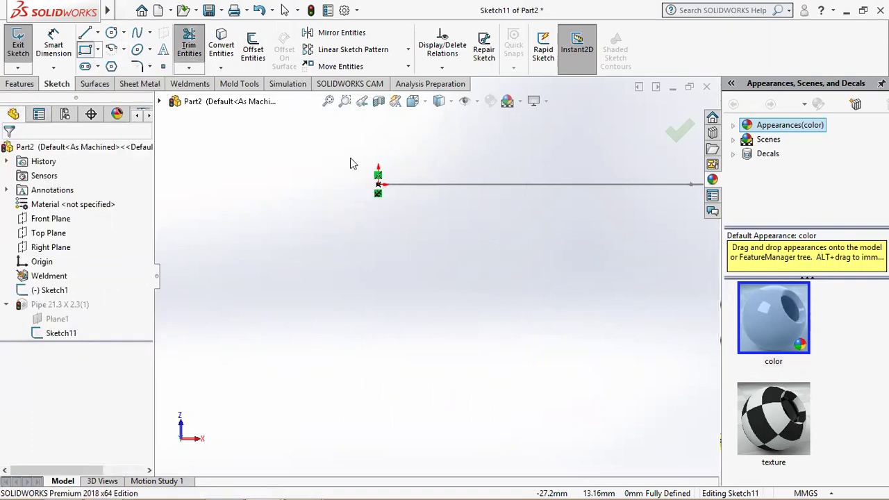
{"action": "left_click", "coordinate": [98, 50]}
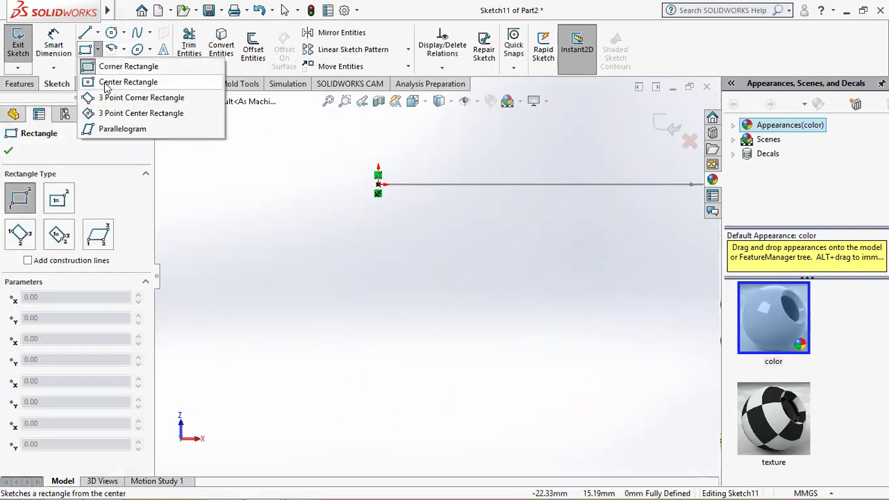
{"action": "left_click", "coordinate": [111, 82]}
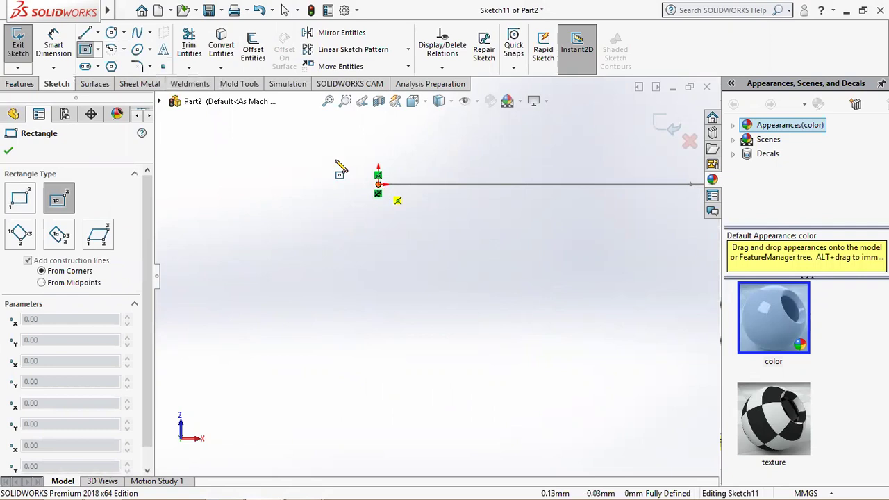
{"action": "left_click", "coordinate": [377, 184]}
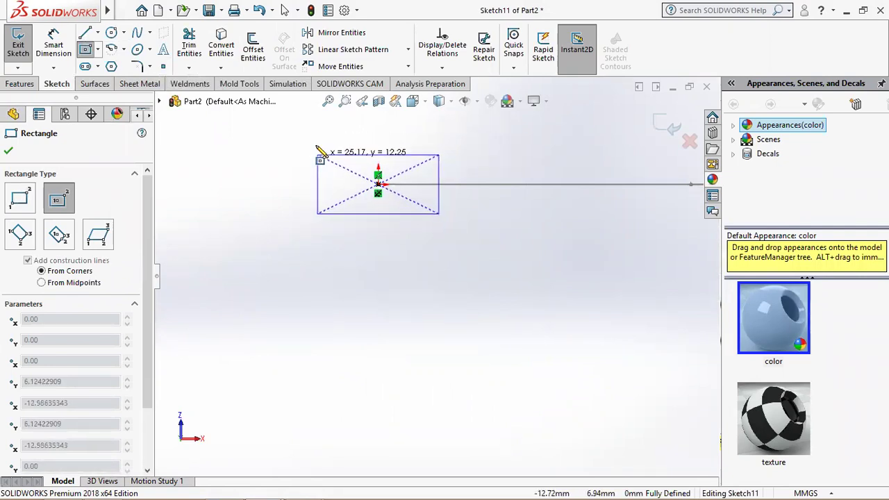
{"action": "left_click", "coordinate": [311, 143]}
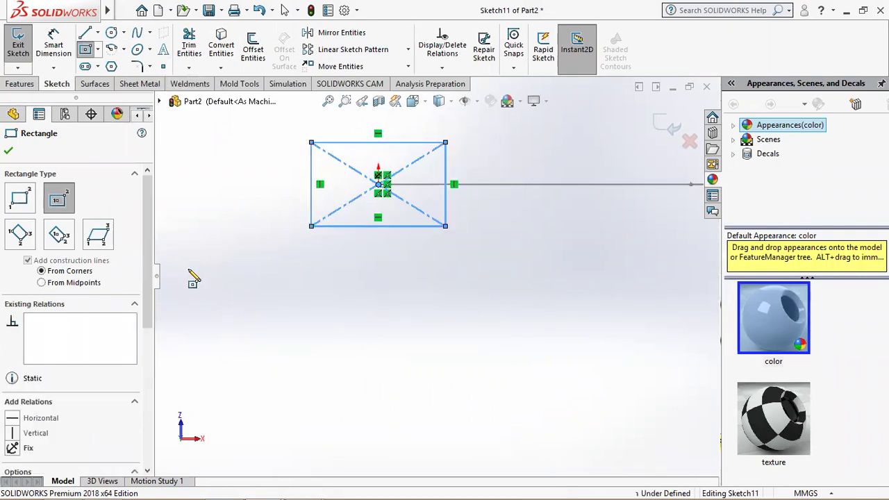
{"action": "left_click", "coordinate": [9, 151]}
- Dimension the rectangle's height and width to 30 mm each
{"action": "left_click", "coordinate": [54, 45]}
{"action": "left_click", "coordinate": [285, 183]}
{"action": "left_click", "coordinate": [291, 185]}
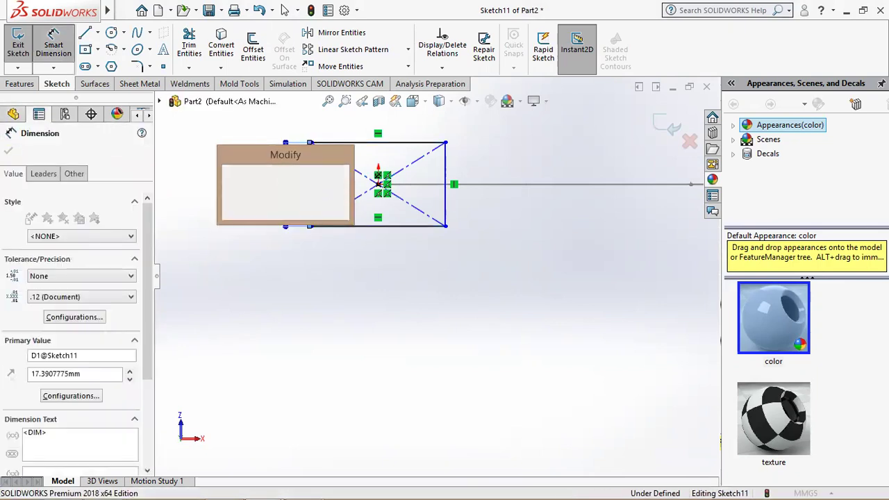
{"action": "type", "text": "30"}
{"action": "key", "text": "Return"}
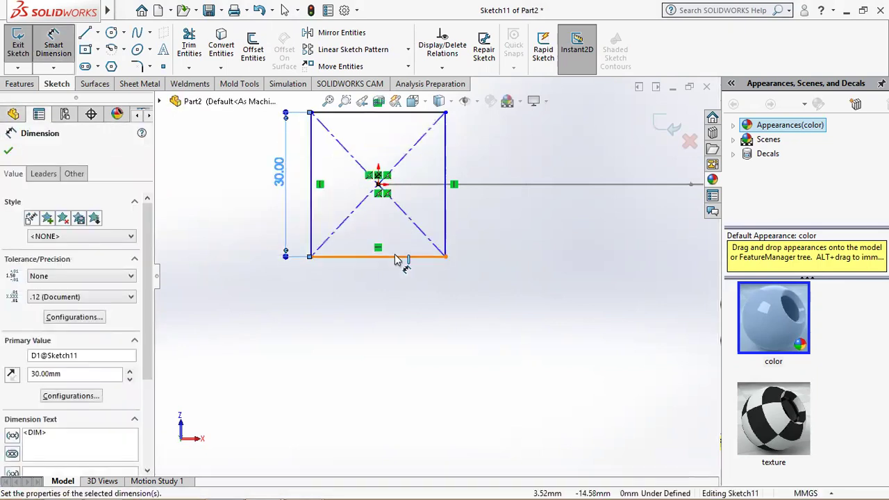
{"action": "left_click", "coordinate": [396, 258]}
{"action": "left_click", "coordinate": [391, 282]}
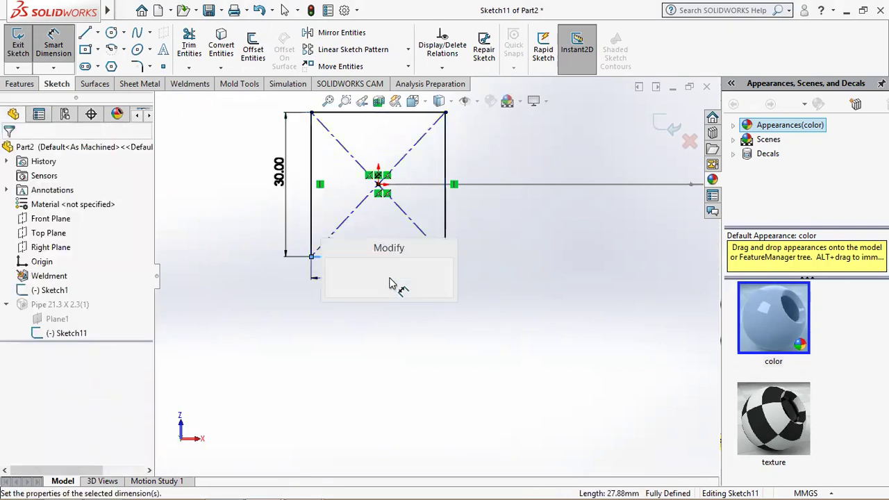
{"action": "type", "text": "30"}
{"action": "key", "text": "Return"}
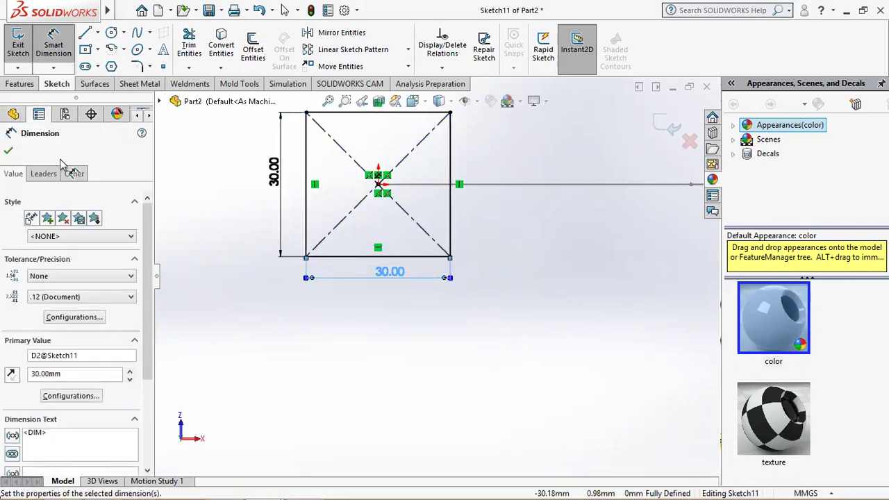
{"action": "left_click", "coordinate": [9, 150]}
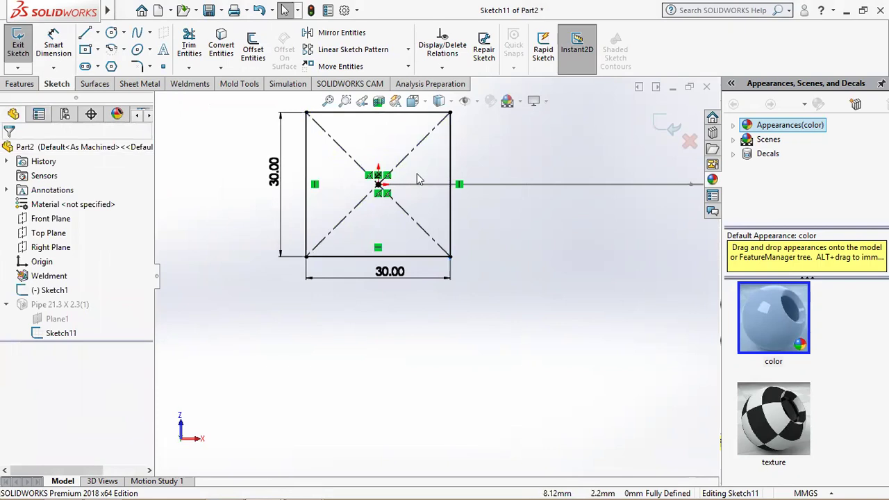
- Exit the profile sketch to rebuild the 30 mm square-section ring, then view it isometrically and rotate it
{"action": "left_click", "coordinate": [661, 128]}
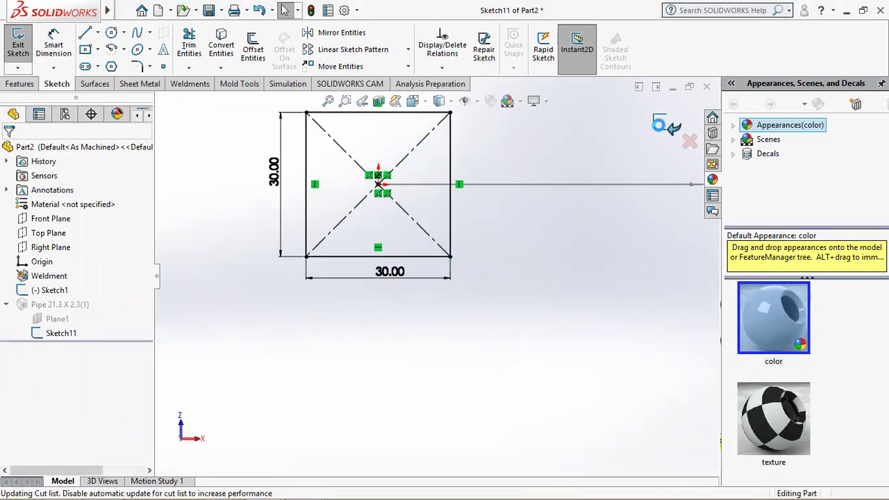
{"action": "left_click", "coordinate": [413, 101]}
{"action": "left_click", "coordinate": [490, 142]}
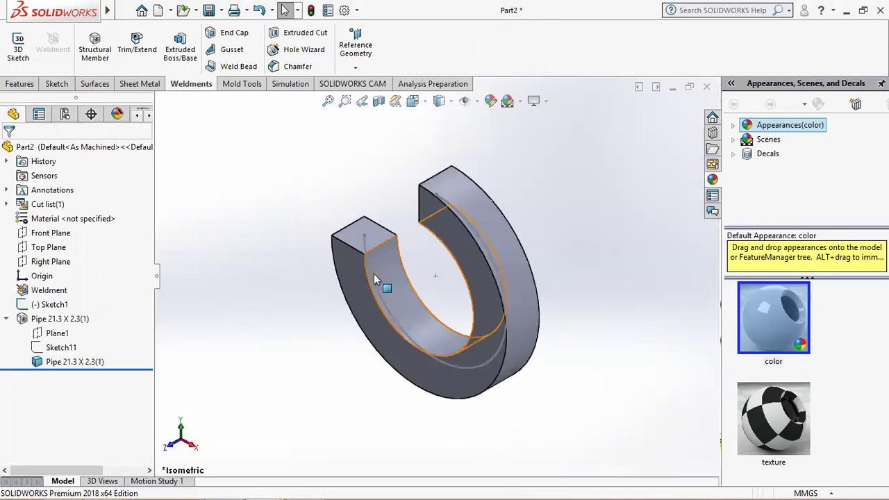
{"action": "key", "text": "Left"}
{"action": "key", "text": "Left"}
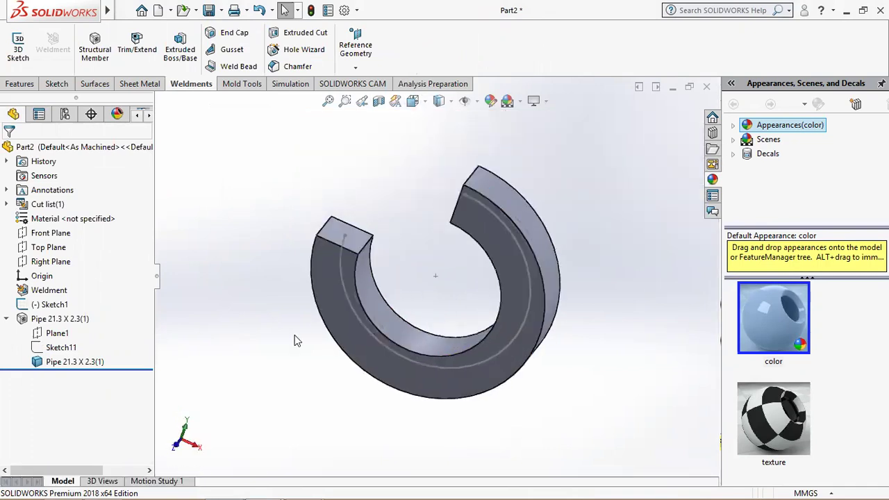
{"action": "key", "text": "Left"}
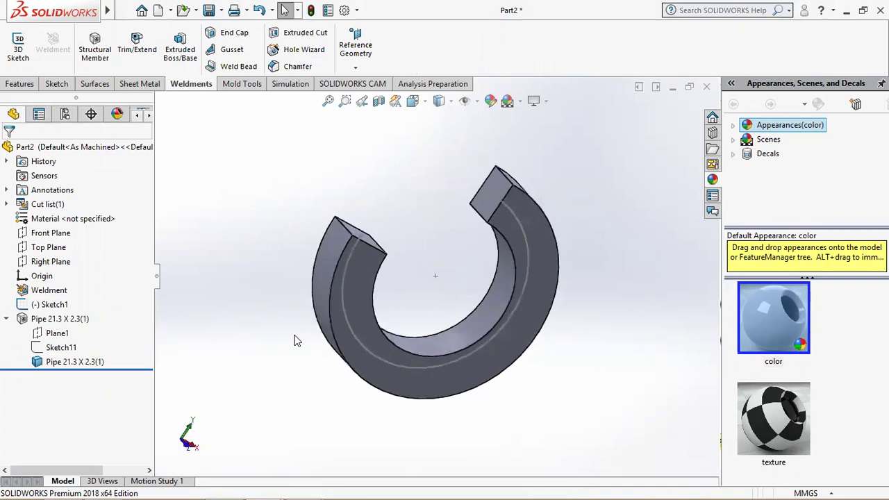
{"action": "key", "text": "Left"}
{"action": "key", "text": "Left"}
{"action": "key", "text": "Left"}
{"action": "key", "text": "Left"}
{"action": "key", "text": "Left"}
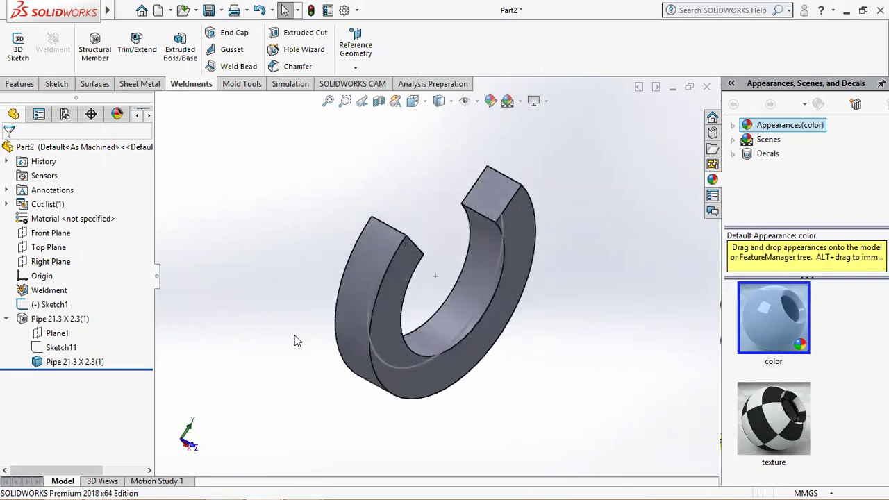
{"action": "key", "text": "Left"}
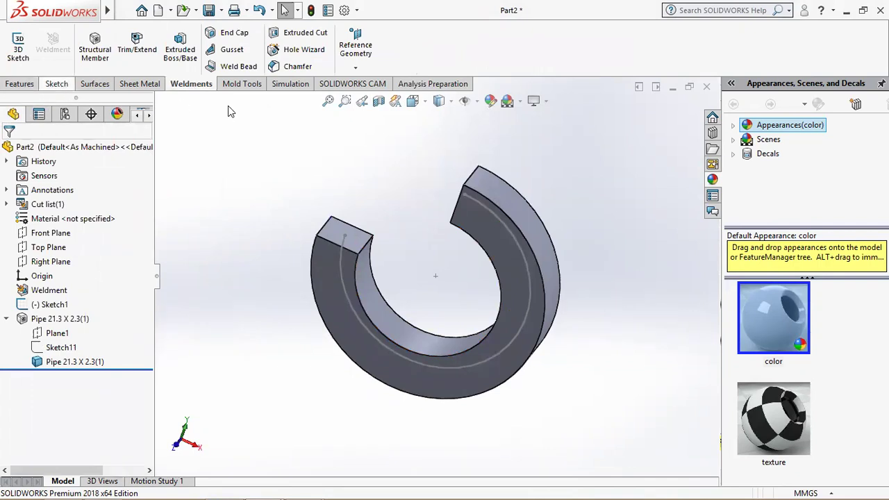
- Create a new static simulation study, Static 1, for the ring
{"action": "left_click", "coordinate": [290, 84]}
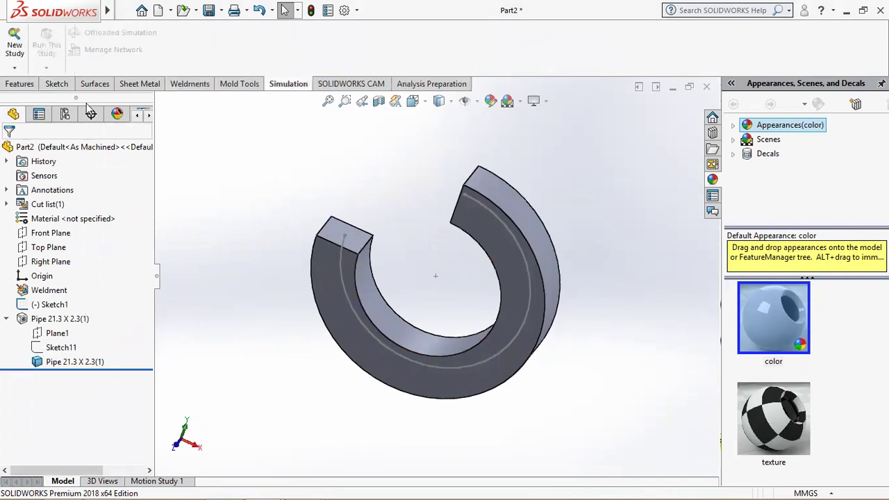
{"action": "left_click", "coordinate": [14, 43]}
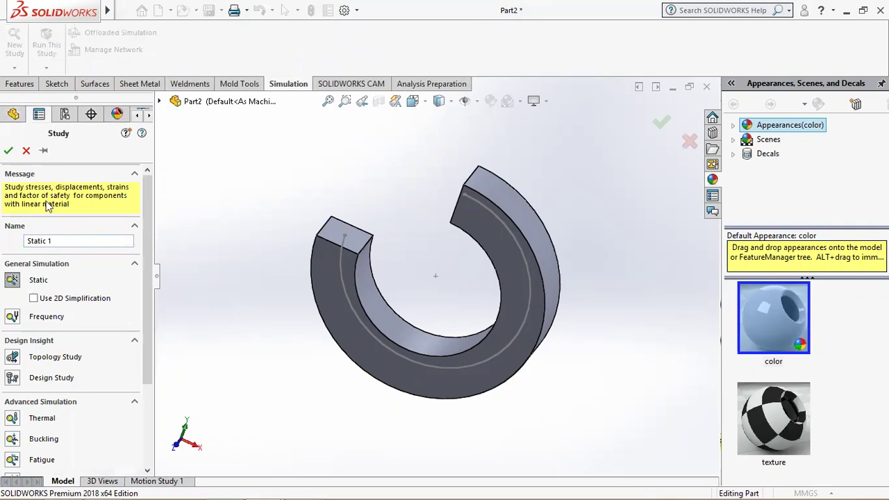
{"action": "left_click", "coordinate": [5, 152]}
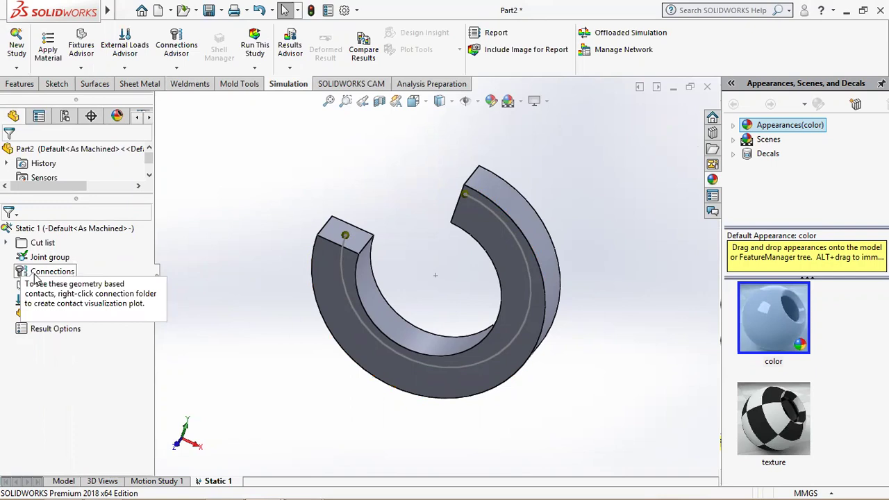
- Add a Fixed Geometry fixture, Fixed-1, at the ring's upper-end joint
{"action": "right_click", "coordinate": [48, 300]}
{"action": "right_click", "coordinate": [41, 286]}
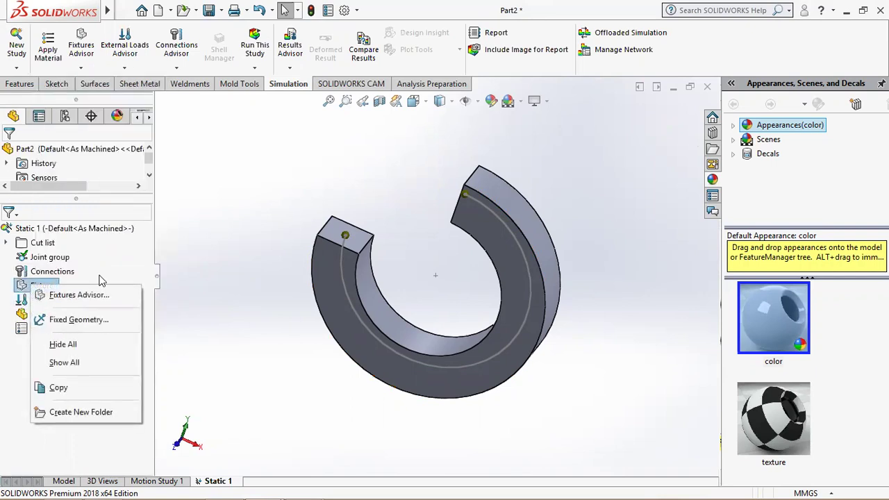
{"action": "left_click", "coordinate": [78, 320]}
{"action": "left_click", "coordinate": [467, 196]}
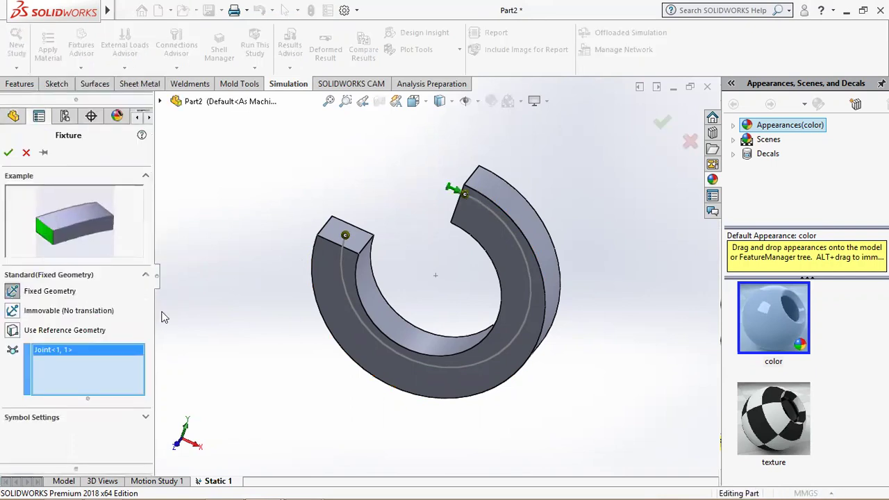
{"action": "left_click", "coordinate": [9, 152]}
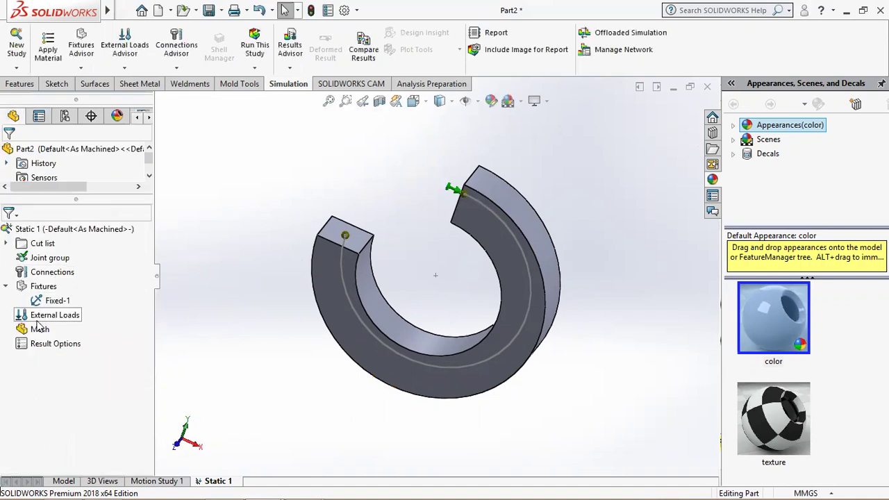
{"action": "right_click", "coordinate": [52, 315]}
- Apply a reversed 6000 N force, Force-1, normal to the end face at the lower-end joint
{"action": "left_click", "coordinate": [62, 137]}
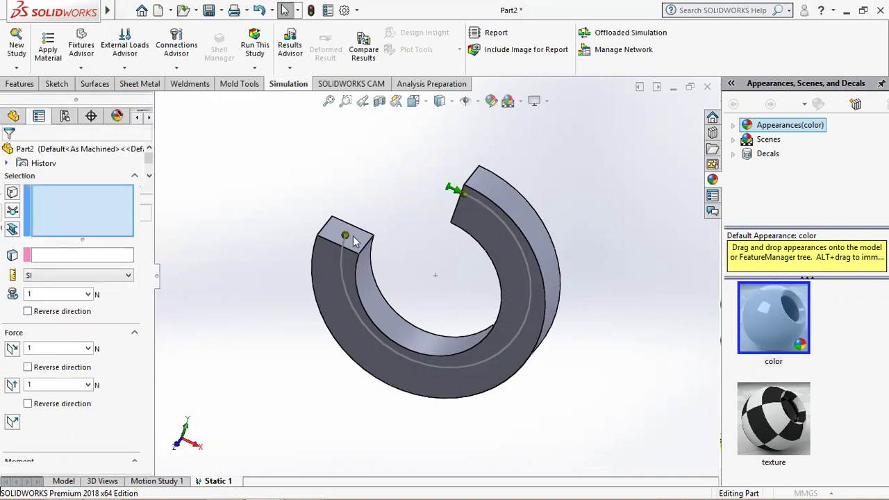
{"action": "left_click", "coordinate": [12, 211]}
{"action": "left_click", "coordinate": [346, 237]}
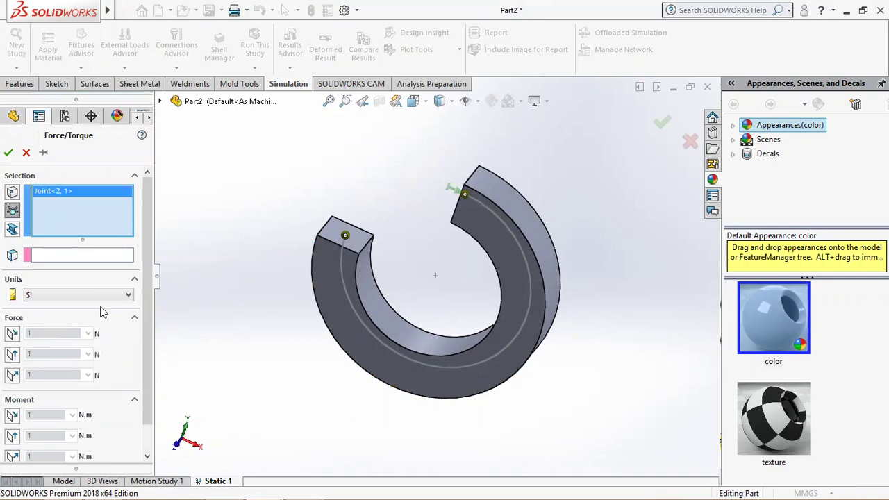
{"action": "left_click", "coordinate": [55, 256]}
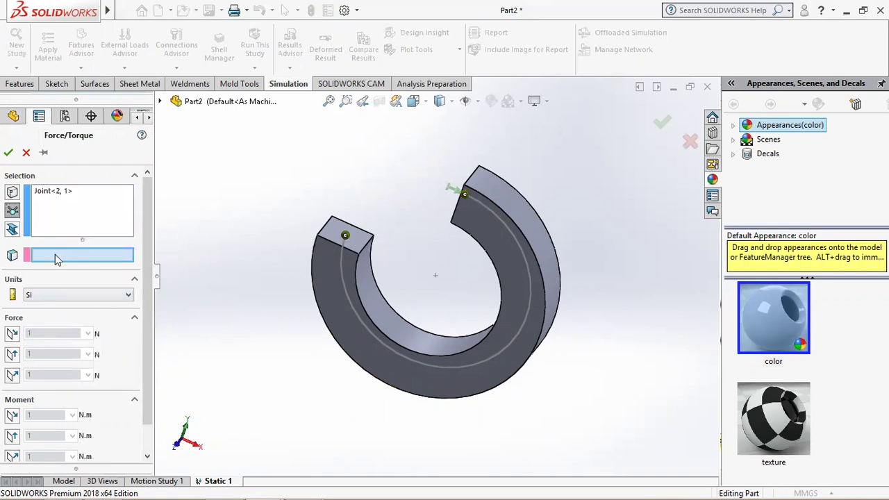
{"action": "left_click", "coordinate": [325, 237]}
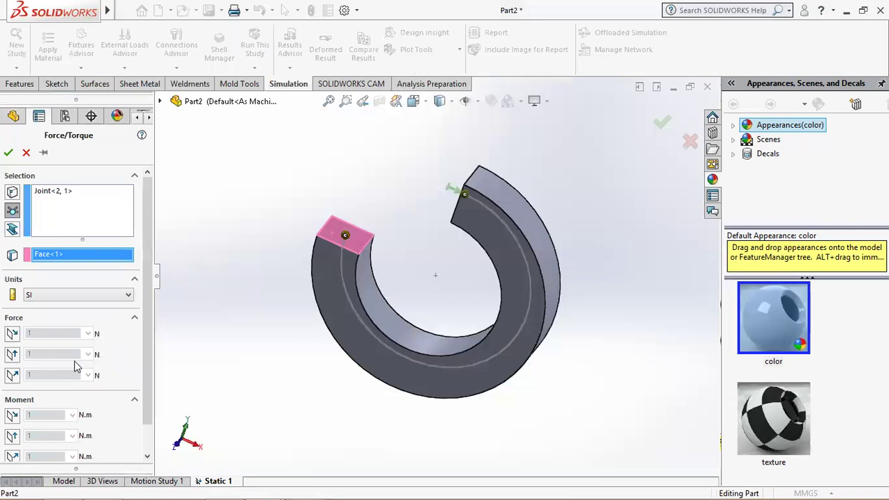
{"action": "left_click", "coordinate": [12, 376]}
{"action": "left_click", "coordinate": [27, 394]}
{"action": "type", "text": "6000"}
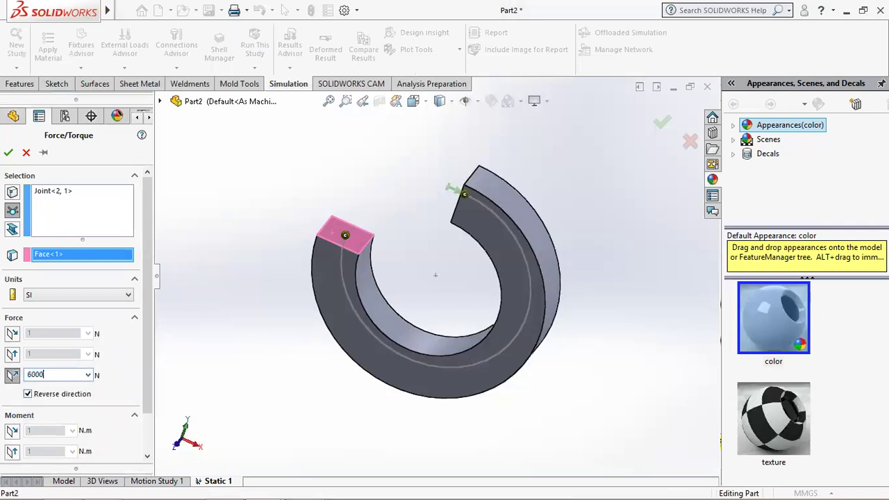
{"action": "left_click", "coordinate": [9, 152]}
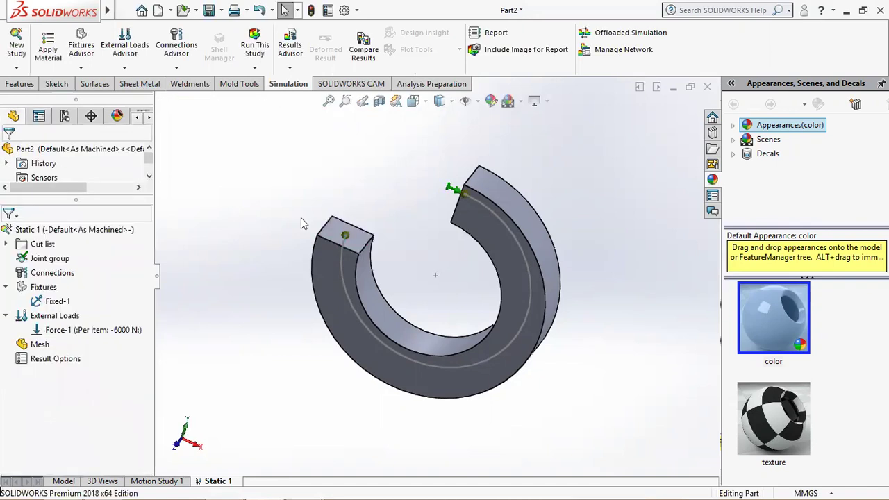
- Check Force-1's value, then assign ASTM A36 Steel to the Part2 beam body in the cut list
{"action": "left_click", "coordinate": [58, 332]}
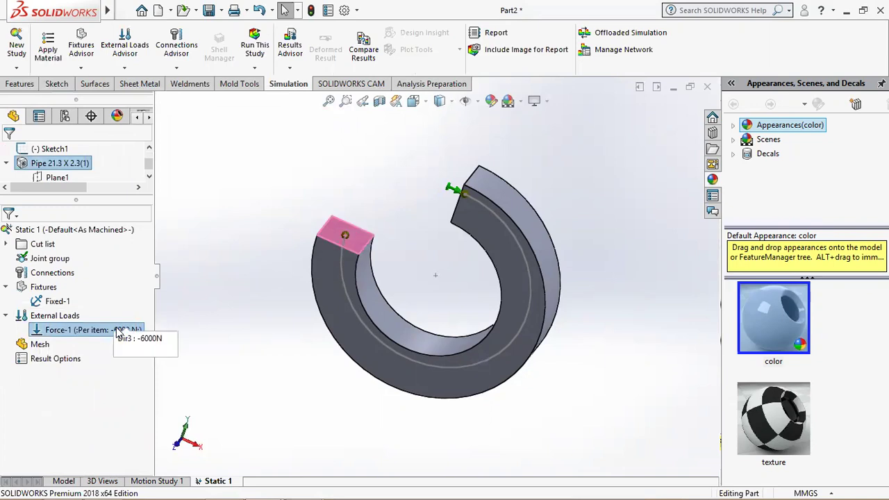
{"action": "left_click", "coordinate": [5, 245]}
{"action": "left_click", "coordinate": [21, 258]}
{"action": "left_click", "coordinate": [66, 273]}
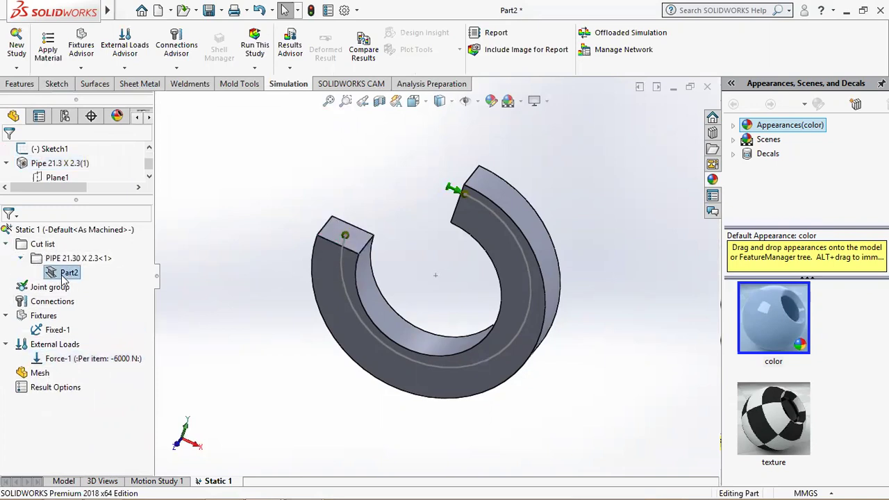
{"action": "right_click", "coordinate": [65, 277]}
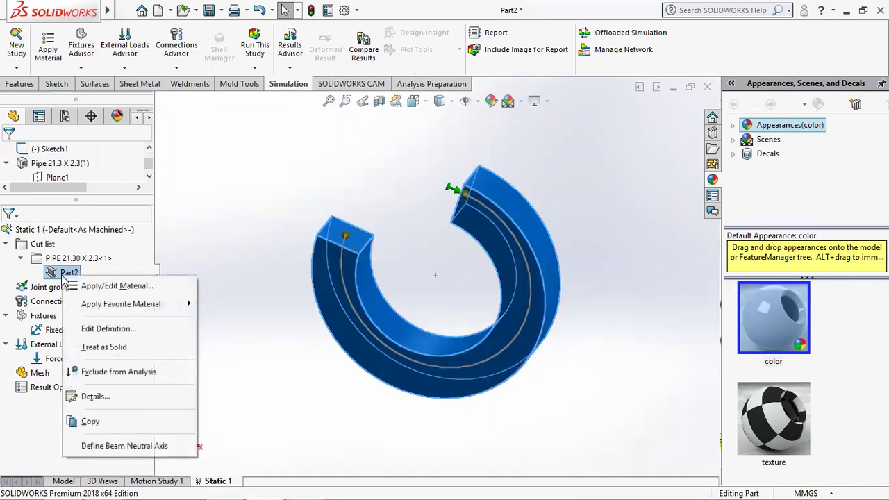
{"action": "left_click", "coordinate": [158, 291]}
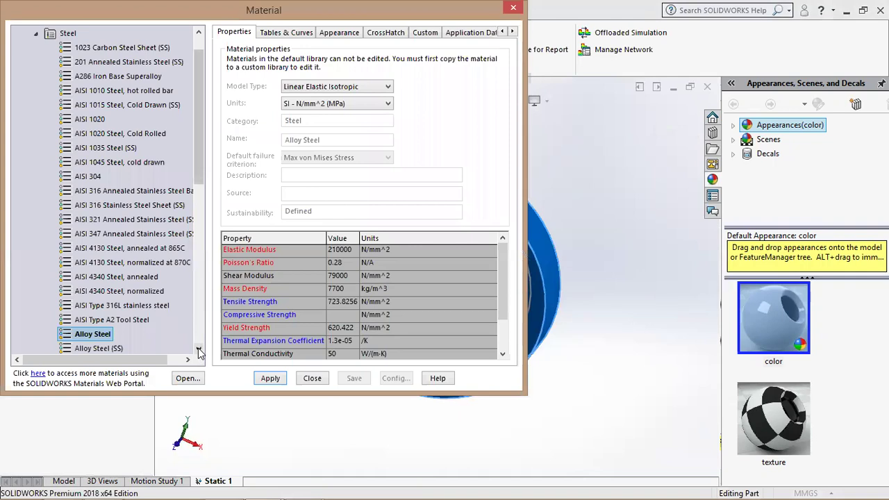
{"action": "left_click", "coordinate": [198, 350]}
{"action": "left_click", "coordinate": [199, 350]}
{"action": "left_click", "coordinate": [199, 350]}
{"action": "left_click", "coordinate": [199, 349]}
{"action": "left_click", "coordinate": [108, 307]}
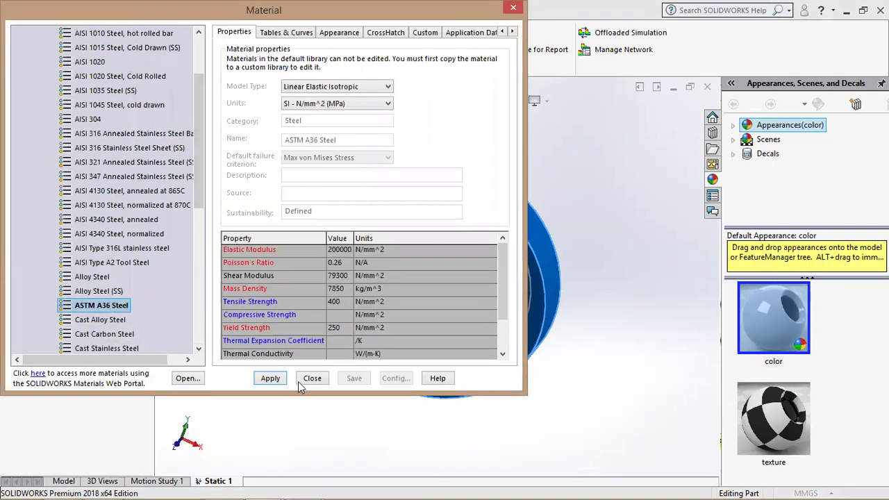
{"action": "left_click", "coordinate": [270, 378]}
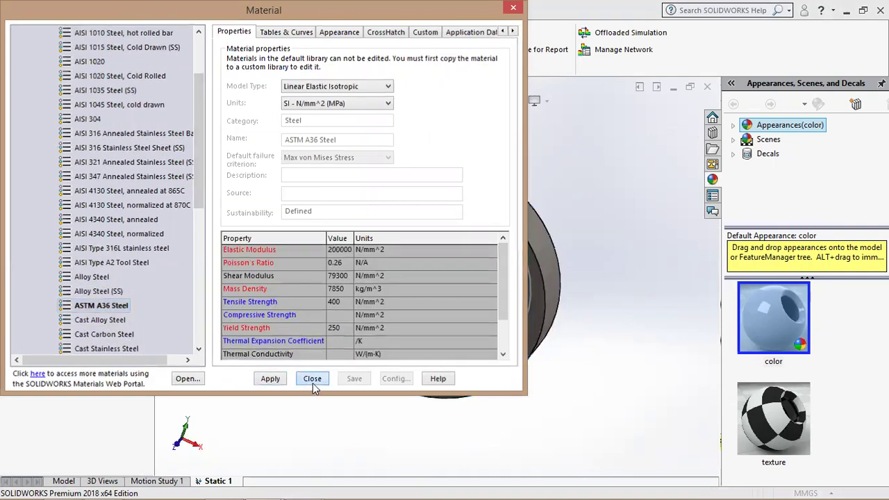
{"action": "left_click", "coordinate": [312, 379]}
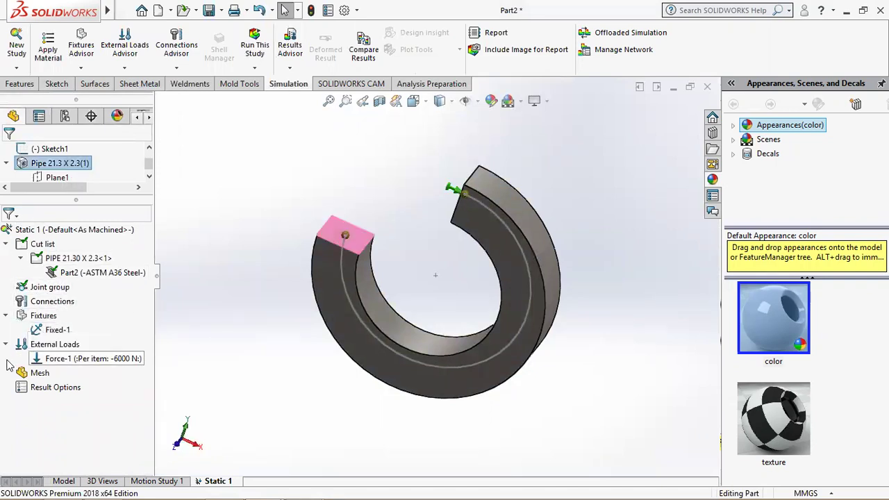
- Mesh the ring, run Static 1, and display the URES plot peaking at 1.126 mm
{"action": "right_click", "coordinate": [40, 373]}
{"action": "left_click", "coordinate": [70, 212]}
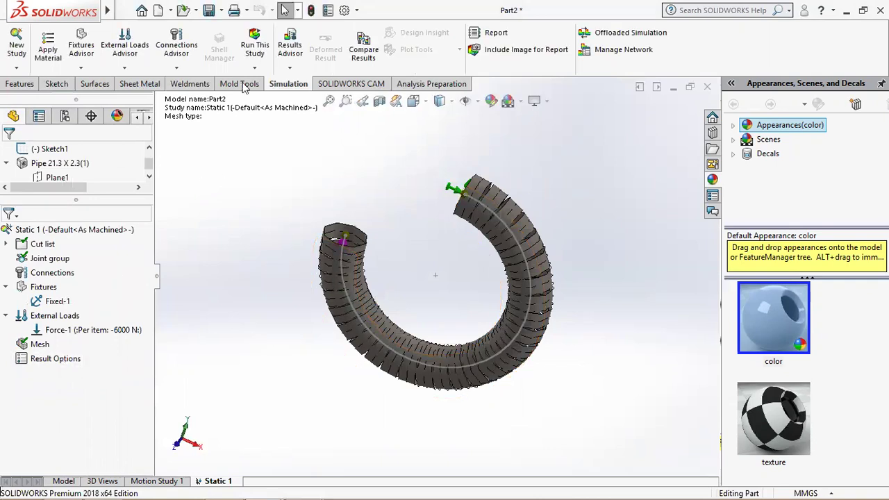
{"action": "left_click", "coordinate": [255, 45]}
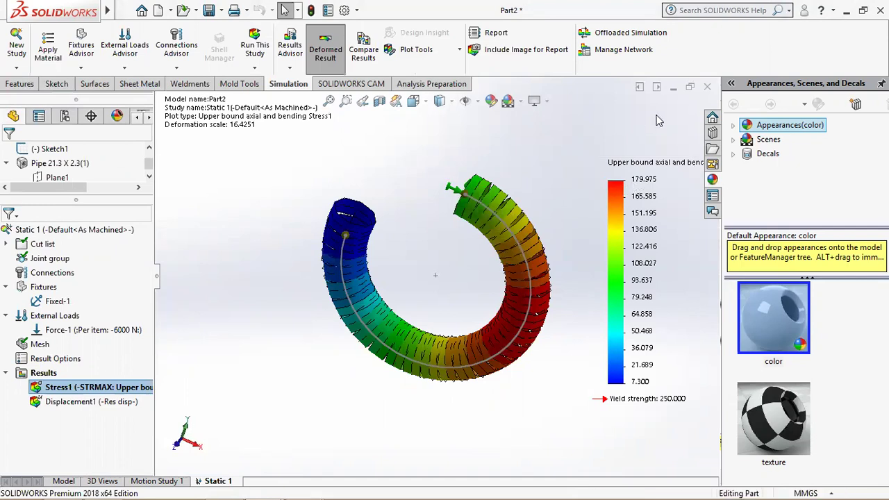
{"action": "double_click", "coordinate": [110, 403]}
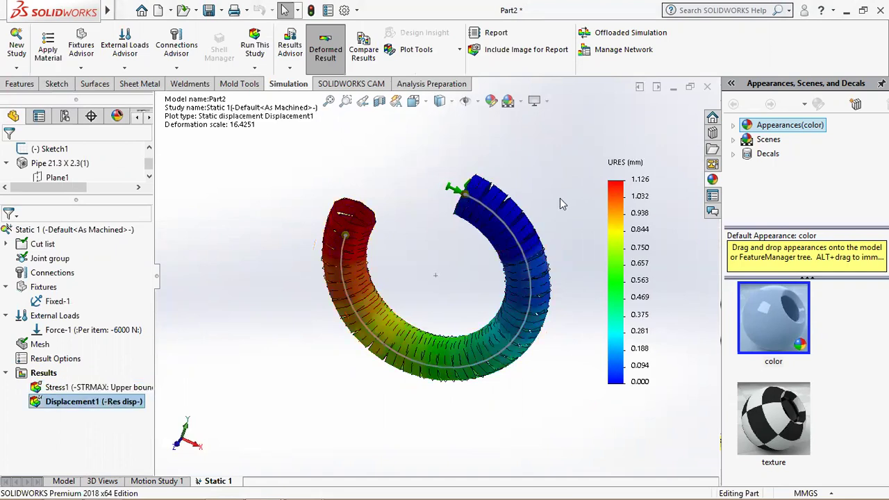
{"action": "mouse_move", "coordinate": [221, 496]}
{"action": "left_click", "coordinate": [221, 486]}
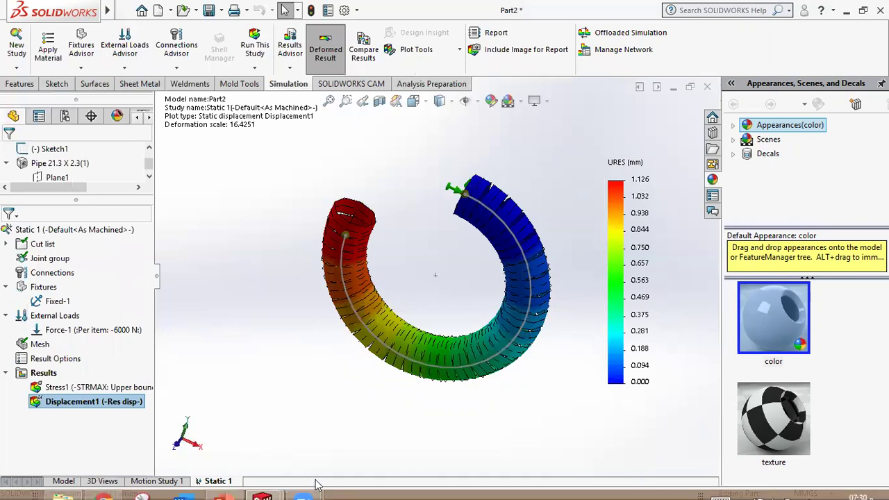
{"action": "left_click", "coordinate": [227, 486]}
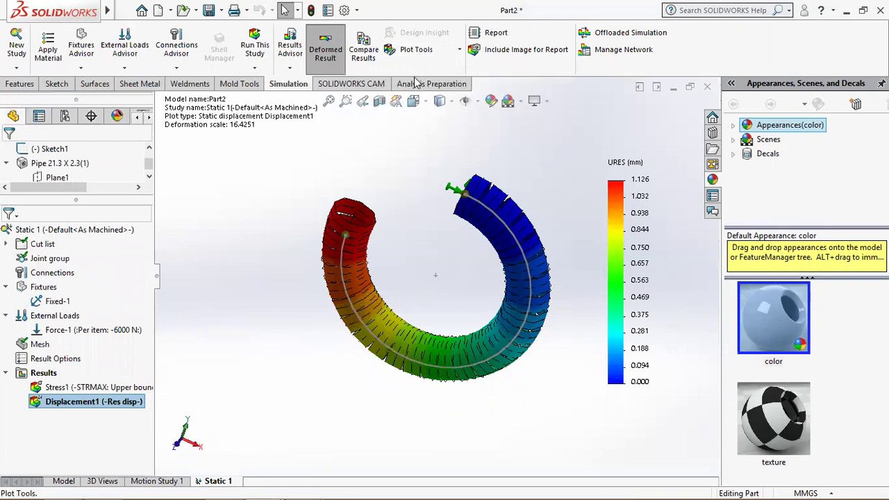
- Animate the displacement plot, close the animation, and bring the PowerPoint curved-beam slide forward
{"action": "left_click", "coordinate": [419, 52]}
{"action": "left_click", "coordinate": [419, 98]}
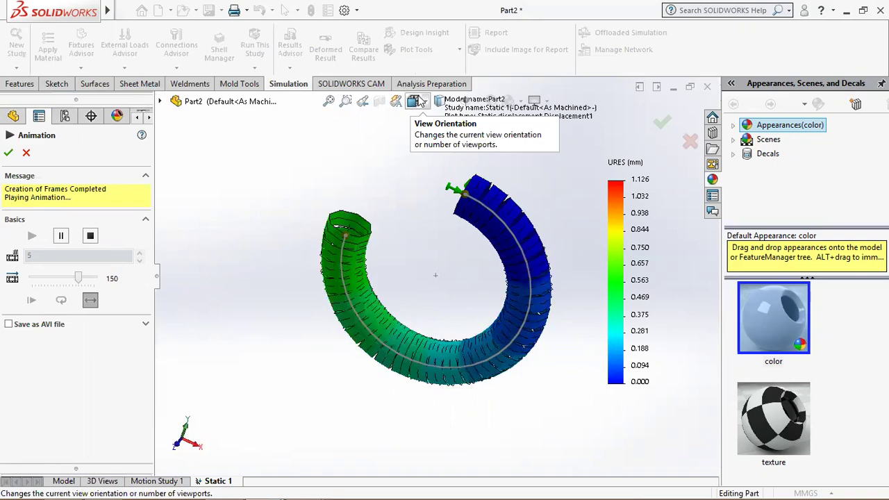
{"action": "left_click", "coordinate": [8, 152]}
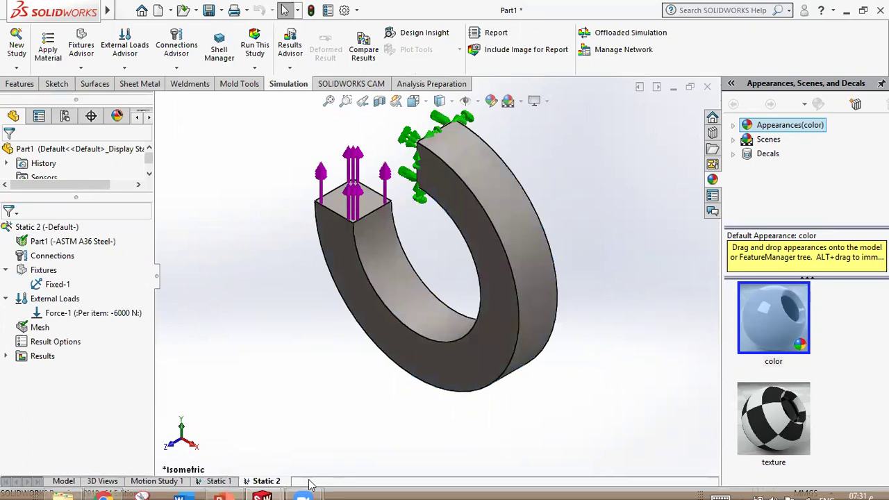
{"action": "mouse_move", "coordinate": [220, 487]}
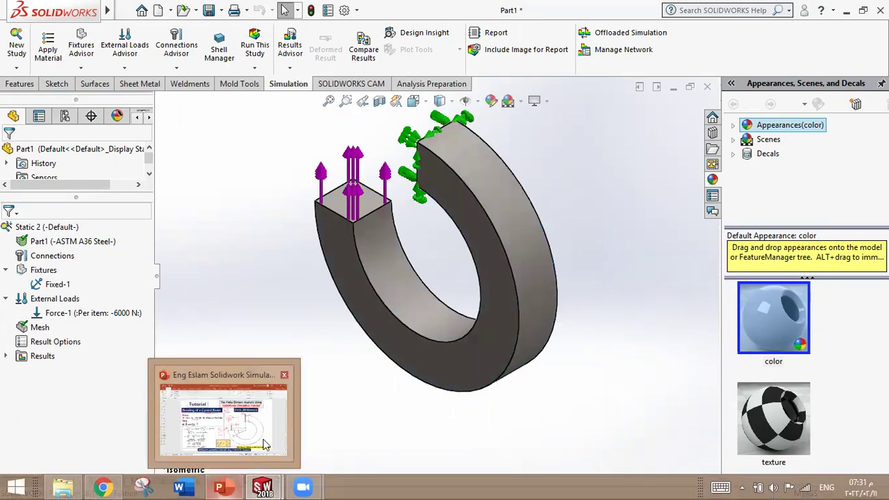
{"action": "left_click", "coordinate": [264, 446]}
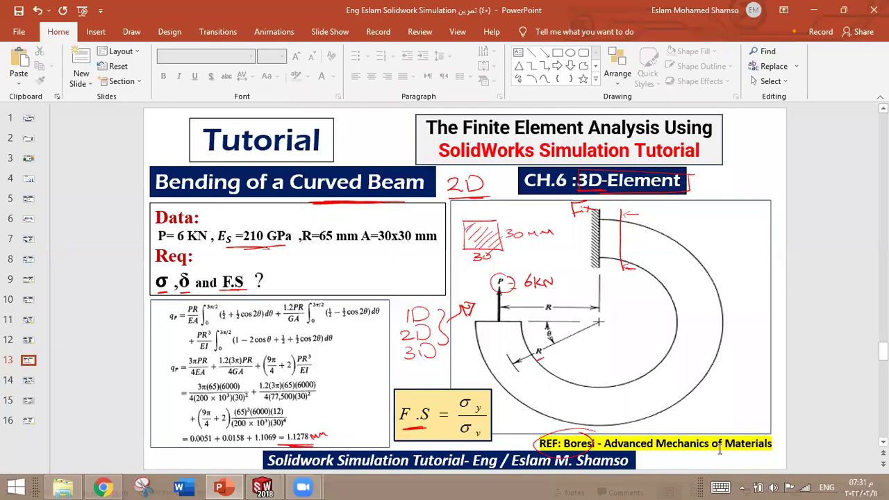
- Start the slide show and, with the pen, write CAD → 1D → δ at the upper right
{"action": "left_click", "coordinate": [737, 494]}
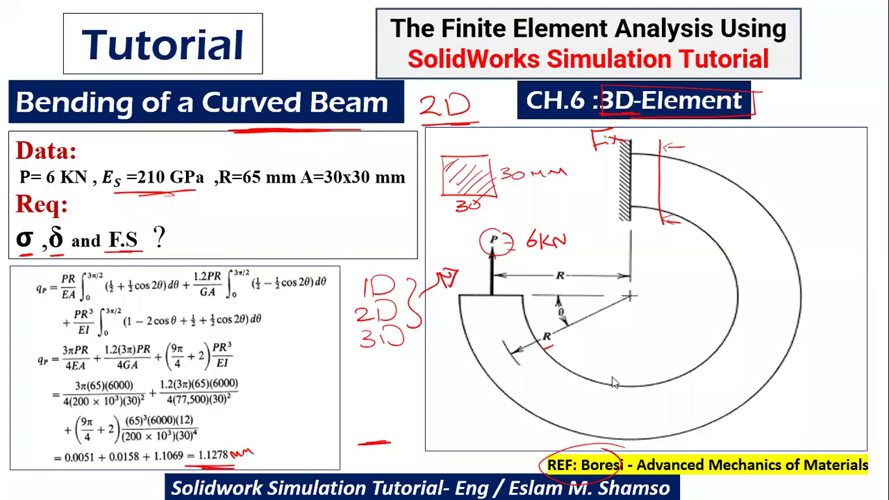
{"action": "key", "text": "ctrl+p"}
{"action": "left_click_drag", "start_coordinate": [770, 144], "coordinate": [767, 166]}
{"action": "mouse_move", "coordinate": [756, 166]}
{"action": "left_mouse_down"}
{"action": "mouse_move", "coordinate": [777, 143]}
{"action": "mouse_move", "coordinate": [786, 165]}
{"action": "left_mouse_up"}
{"action": "mouse_move", "coordinate": [793, 147]}
{"action": "left_mouse_down"}
{"action": "mouse_move", "coordinate": [803, 189]}
{"action": "mouse_move", "coordinate": [792, 214]}
{"action": "mouse_move", "coordinate": [802, 214]}
{"action": "left_mouse_up"}
{"action": "left_click_drag", "start_coordinate": [803, 196], "coordinate": [827, 236]}
{"action": "left_click_drag", "start_coordinate": [828, 203], "coordinate": [857, 205]}
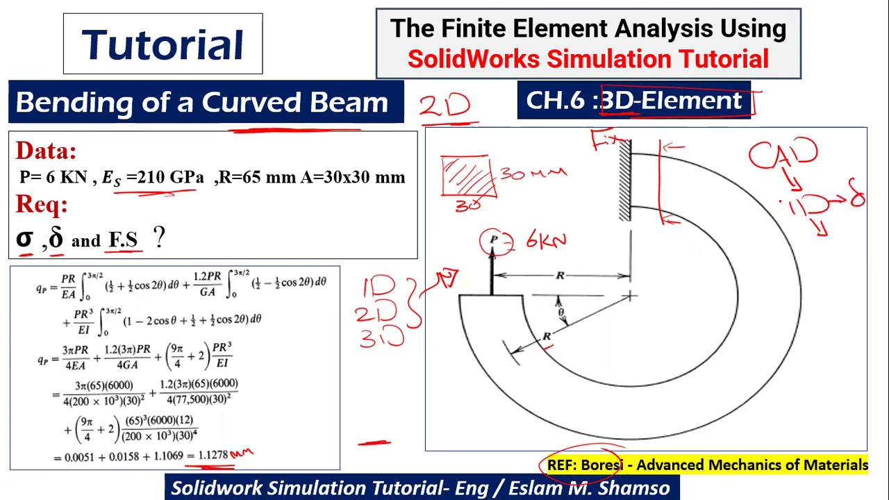
- Add 2D and 3D branches from CAD with curved arrows, and write δ → left of the ring
{"action": "mouse_move", "coordinate": [767, 167]}
{"action": "left_mouse_down"}
{"action": "mouse_move", "coordinate": [784, 226]}
{"action": "mouse_move", "coordinate": [828, 265]}
{"action": "left_mouse_up"}
{"action": "left_click_drag", "start_coordinate": [829, 244], "coordinate": [831, 266]}
{"action": "mouse_move", "coordinate": [770, 223]}
{"action": "left_mouse_down"}
{"action": "mouse_move", "coordinate": [801, 307]}
{"action": "mouse_move", "coordinate": [823, 317]}
{"action": "left_mouse_up"}
{"action": "left_click", "coordinate": [837, 275]}
{"action": "mouse_move", "coordinate": [835, 278]}
{"action": "left_mouse_down"}
{"action": "mouse_move", "coordinate": [846, 300]}
{"action": "mouse_move", "coordinate": [828, 325]}
{"action": "mouse_move", "coordinate": [842, 325]}
{"action": "left_mouse_up"}
{"action": "mouse_move", "coordinate": [842, 307]}
{"action": "left_mouse_down"}
{"action": "mouse_move", "coordinate": [844, 325]}
{"action": "mouse_move", "coordinate": [814, 369]}
{"action": "mouse_move", "coordinate": [833, 367]}
{"action": "left_mouse_up"}
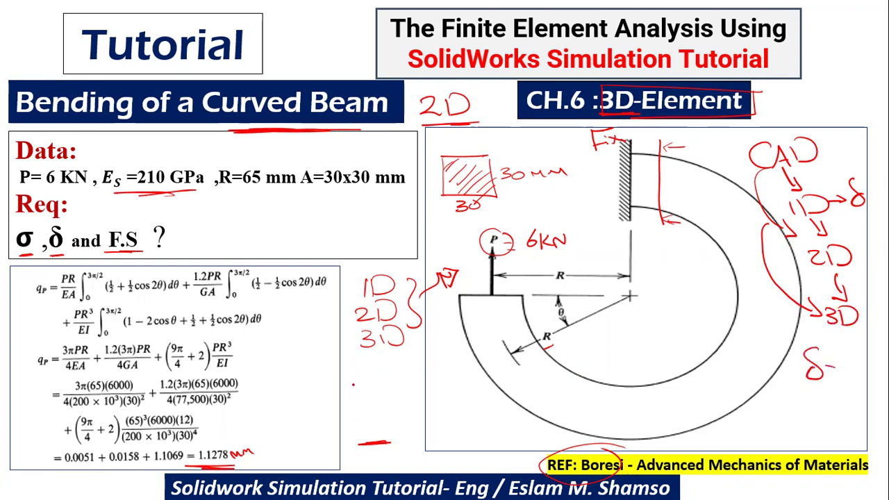
{"action": "mouse_move", "coordinate": [304, 379]}
{"action": "left_mouse_down"}
{"action": "mouse_move", "coordinate": [298, 401]}
{"action": "mouse_move", "coordinate": [400, 386]}
{"action": "mouse_move", "coordinate": [419, 396]}
{"action": "mouse_move", "coordinate": [462, 393]}
{"action": "left_mouse_up"}
- Write the deflections 1D = 1.12, 2D = 1.27 and 3D = 1.26 in red ink
{"action": "left_click", "coordinate": [431, 391]}
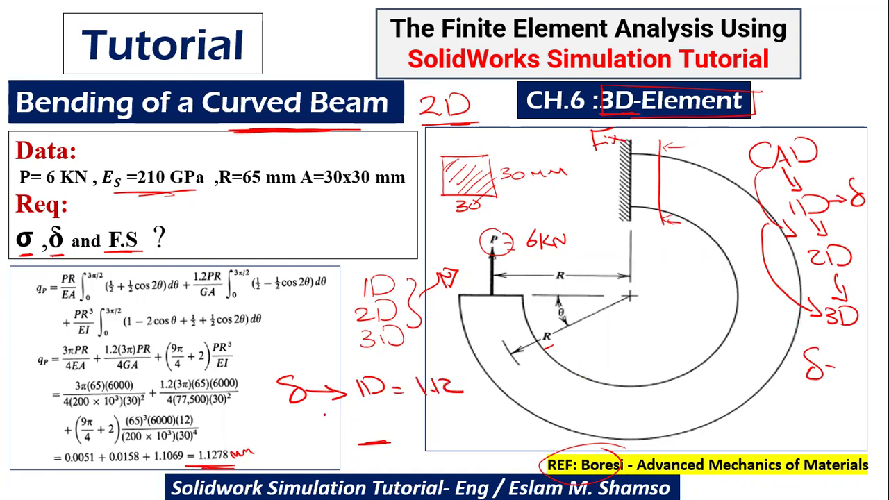
{"action": "left_click_drag", "start_coordinate": [354, 410], "coordinate": [368, 421]}
{"action": "mouse_move", "coordinate": [370, 407]}
{"action": "left_mouse_down"}
{"action": "mouse_move", "coordinate": [371, 420]}
{"action": "mouse_move", "coordinate": [402, 410]}
{"action": "left_mouse_up"}
{"action": "left_click_drag", "start_coordinate": [391, 419], "coordinate": [477, 420]}
{"action": "left_click", "coordinate": [437, 422]}
{"action": "mouse_move", "coordinate": [351, 432]}
{"action": "left_mouse_down"}
{"action": "mouse_move", "coordinate": [367, 446]}
{"action": "mouse_move", "coordinate": [419, 442]}
{"action": "left_mouse_up"}
{"action": "mouse_move", "coordinate": [425, 434]}
{"action": "left_mouse_down"}
{"action": "mouse_move", "coordinate": [428, 449]}
{"action": "mouse_move", "coordinate": [474, 445]}
{"action": "left_mouse_up"}
{"action": "left_click", "coordinate": [463, 441]}
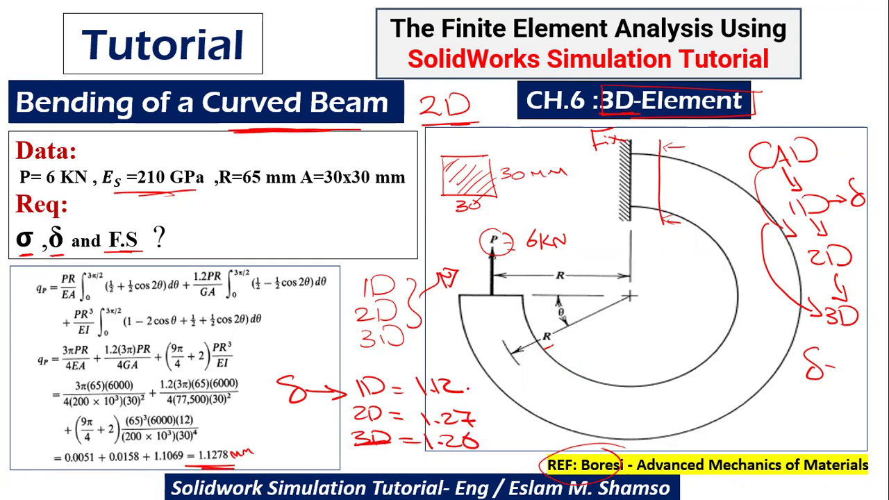
- Bracket the values, circle the 1.1278 mm hand result, and write 1.12 % beside the bracket
{"action": "left_click_drag", "start_coordinate": [499, 378], "coordinate": [515, 457]}
{"action": "left_click_drag", "start_coordinate": [254, 437], "coordinate": [269, 446]}
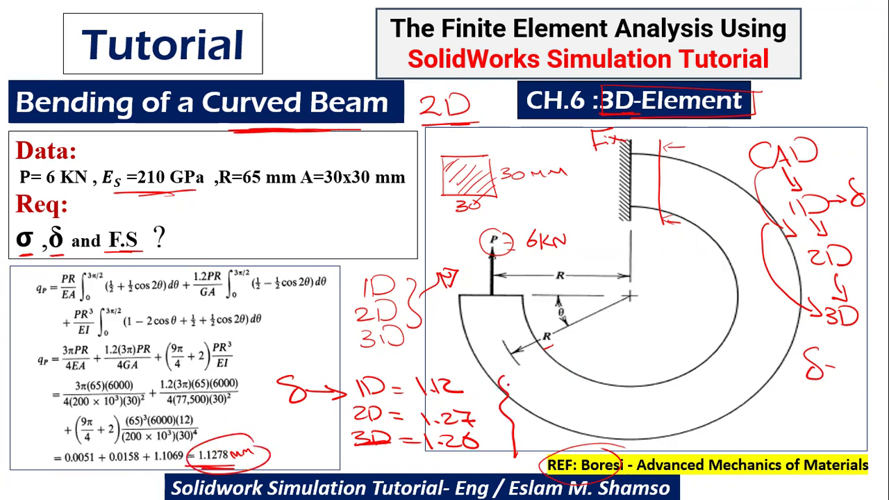
{"action": "left_click_drag", "start_coordinate": [516, 375], "coordinate": [513, 393]}
{"action": "mouse_move", "coordinate": [525, 375]}
{"action": "left_mouse_down"}
{"action": "mouse_move", "coordinate": [526, 393]}
{"action": "mouse_move", "coordinate": [566, 392]}
{"action": "left_mouse_up"}
{"action": "left_click", "coordinate": [536, 391]}
{"action": "left_click_drag", "start_coordinate": [625, 363], "coordinate": [612, 394]}
{"action": "left_click_drag", "start_coordinate": [613, 366], "coordinate": [632, 387]}
- Write a second 1.12 %, correct the 2D value, and draw an arrow right of the percentages
{"action": "left_click_drag", "start_coordinate": [528, 409], "coordinate": [523, 426]}
{"action": "left_click_drag", "start_coordinate": [534, 416], "coordinate": [566, 422]}
{"action": "left_click", "coordinate": [541, 419]}
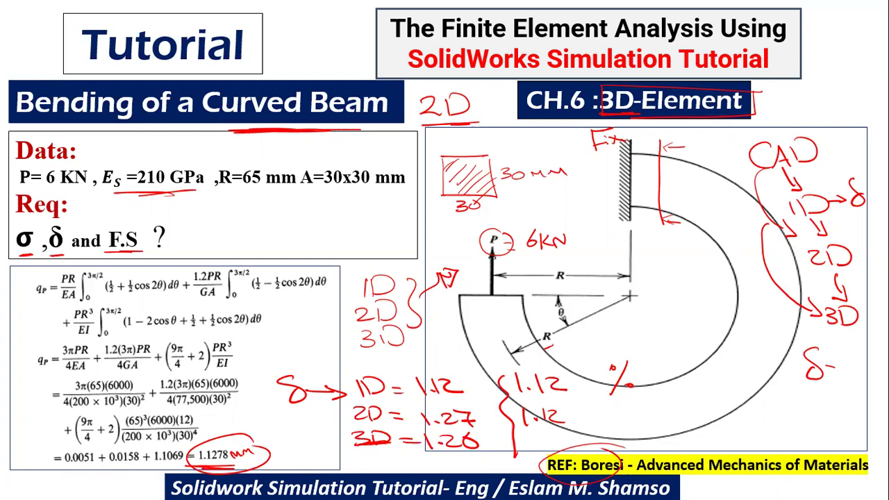
{"action": "mouse_move", "coordinate": [611, 409]}
{"action": "left_mouse_down"}
{"action": "mouse_move", "coordinate": [600, 432]}
{"action": "mouse_move", "coordinate": [593, 411]}
{"action": "left_mouse_up"}
{"action": "left_click_drag", "start_coordinate": [609, 424], "coordinate": [606, 429]}
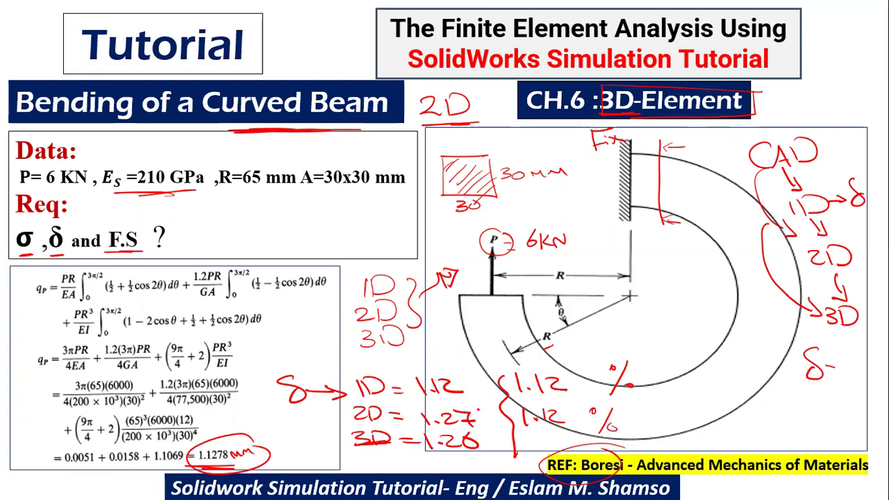
{"action": "mouse_move", "coordinate": [461, 410]}
{"action": "left_mouse_down"}
{"action": "mouse_move", "coordinate": [442, 430]}
{"action": "mouse_move", "coordinate": [462, 431]}
{"action": "left_mouse_up"}
{"action": "left_click_drag", "start_coordinate": [638, 419], "coordinate": [706, 403]}
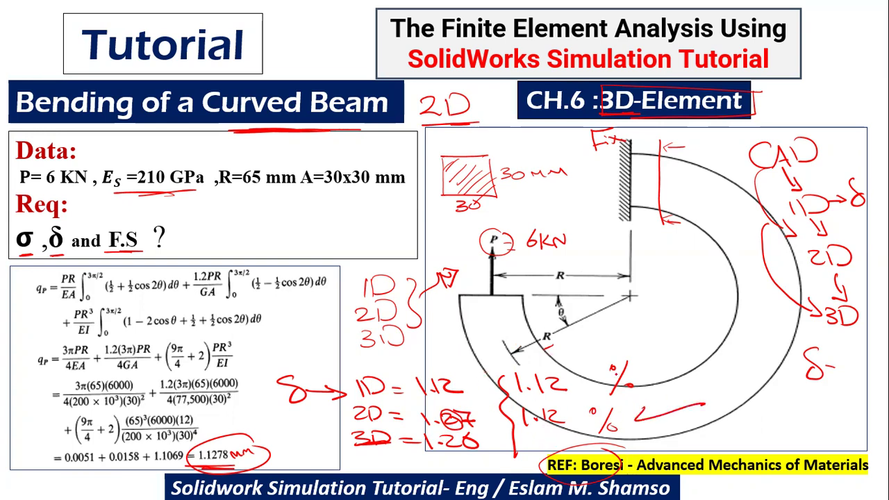